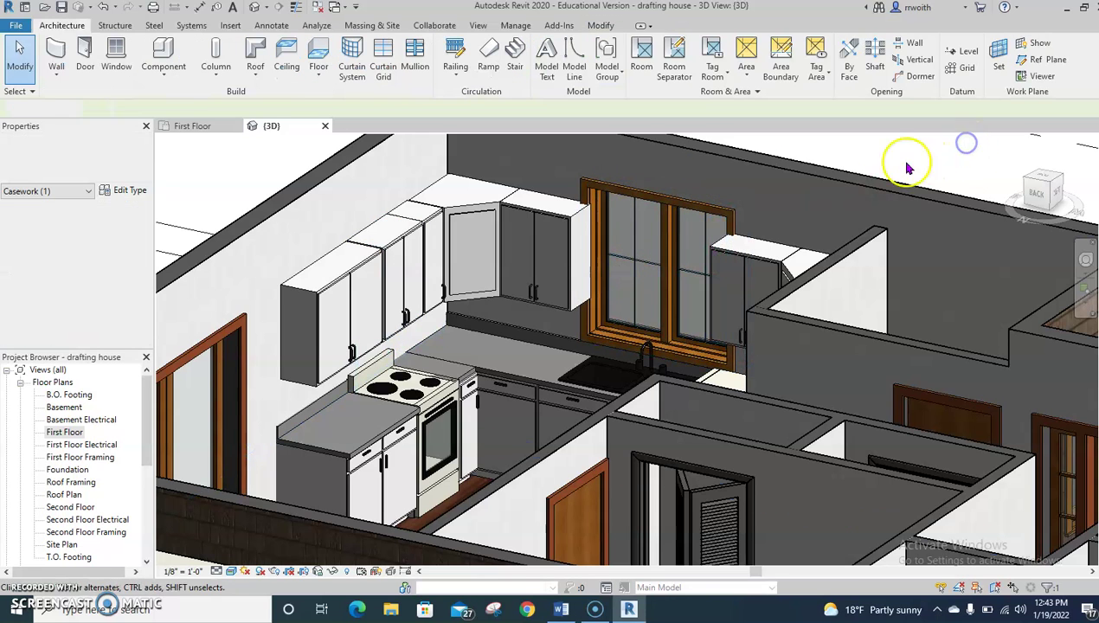
Step: Select the double-door upper cabinet and edit its Cabinet Material in Type Properties
left_click(536, 257)
left_click(91, 232)
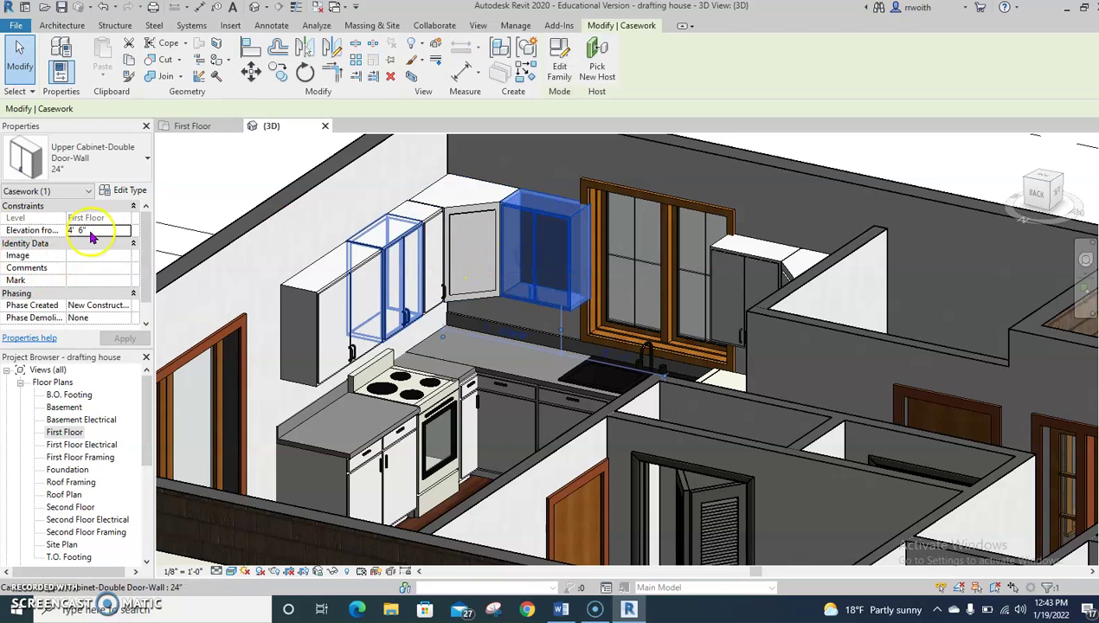
left_click(127, 190)
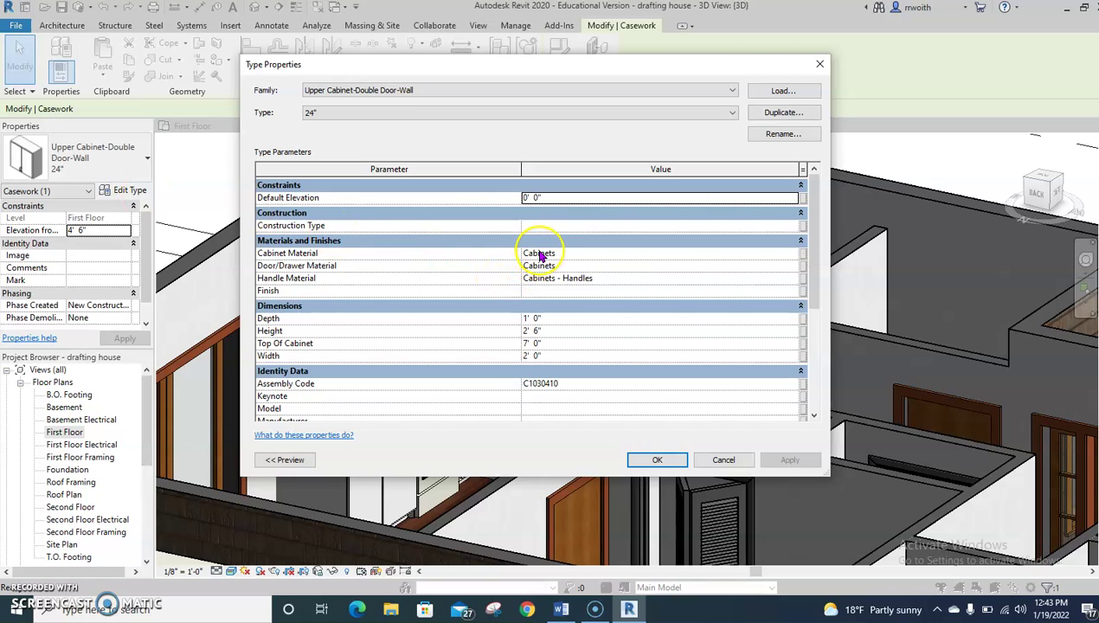
left_click(618, 253)
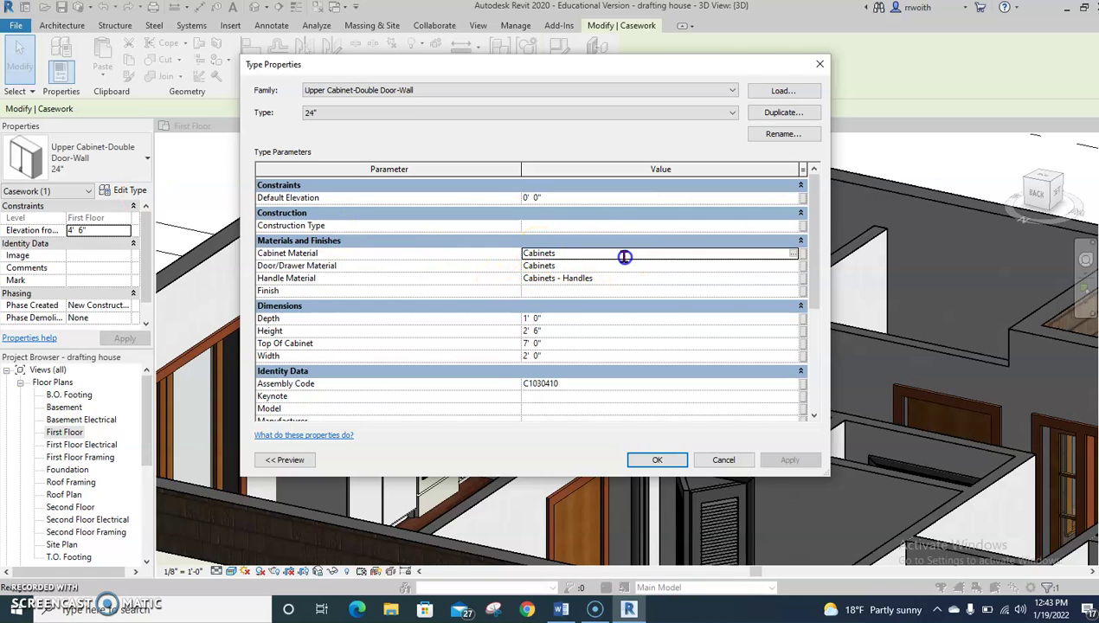
Step: Bring up the Cabinets material's Appearance settings in the Material Browser
left_click(792, 253)
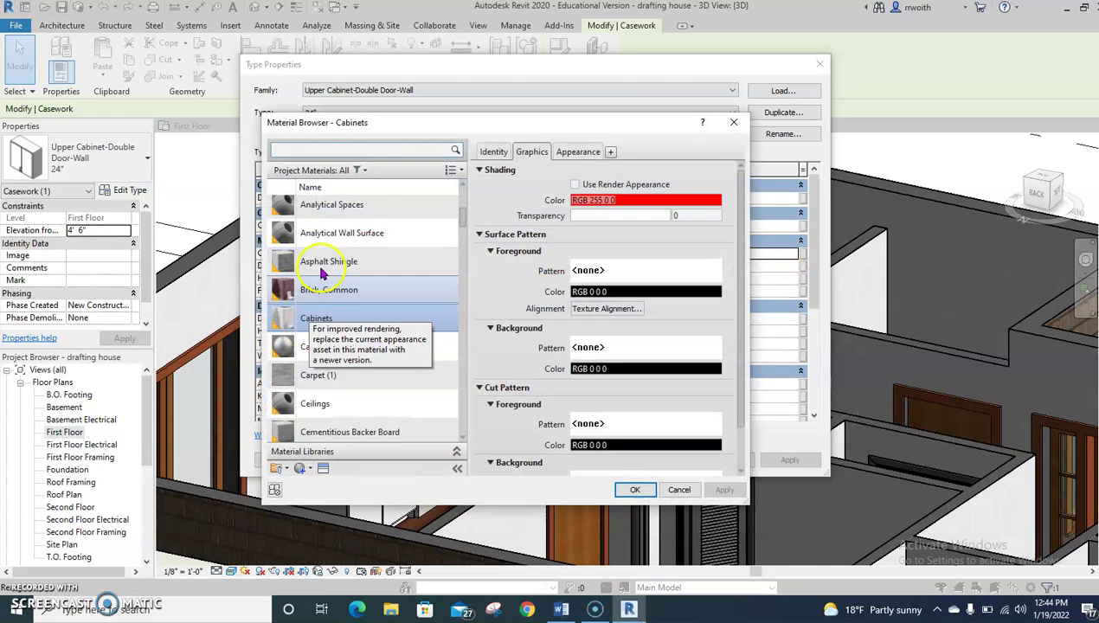
left_click(338, 315)
left_click(573, 151)
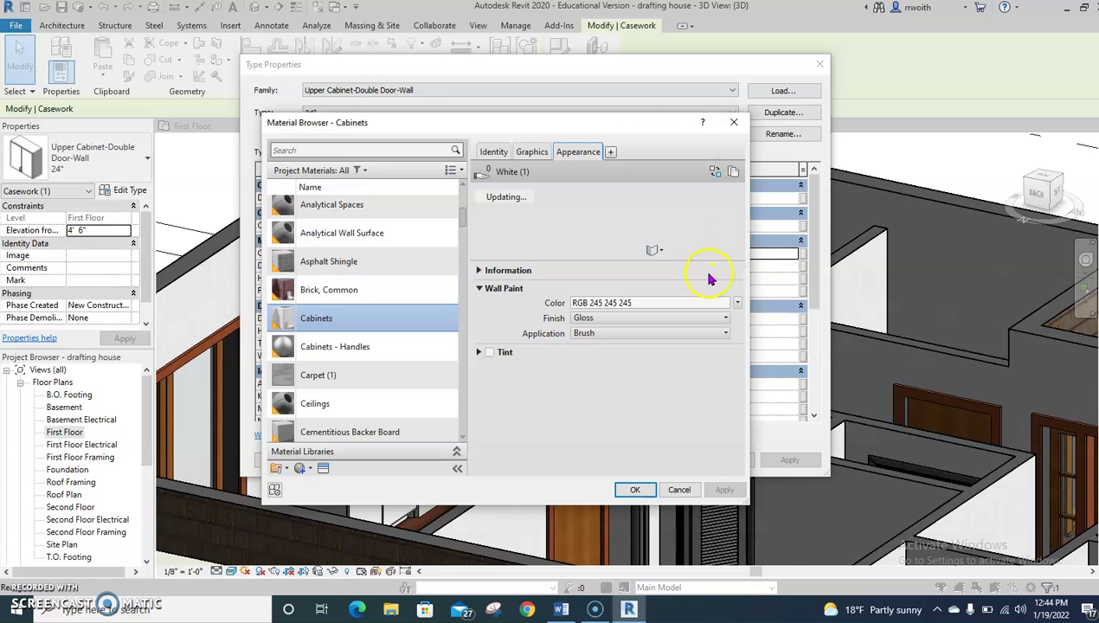
Step: Set the Wall Paint colour to navy blue, RGB 0 0 128
left_click(693, 303)
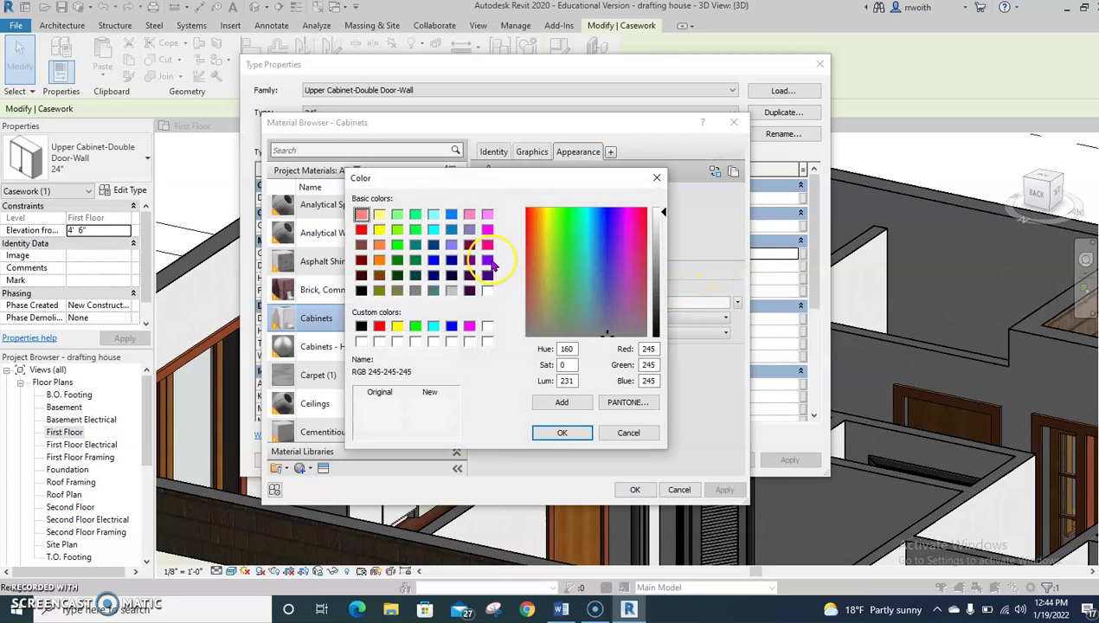
left_click(486, 276)
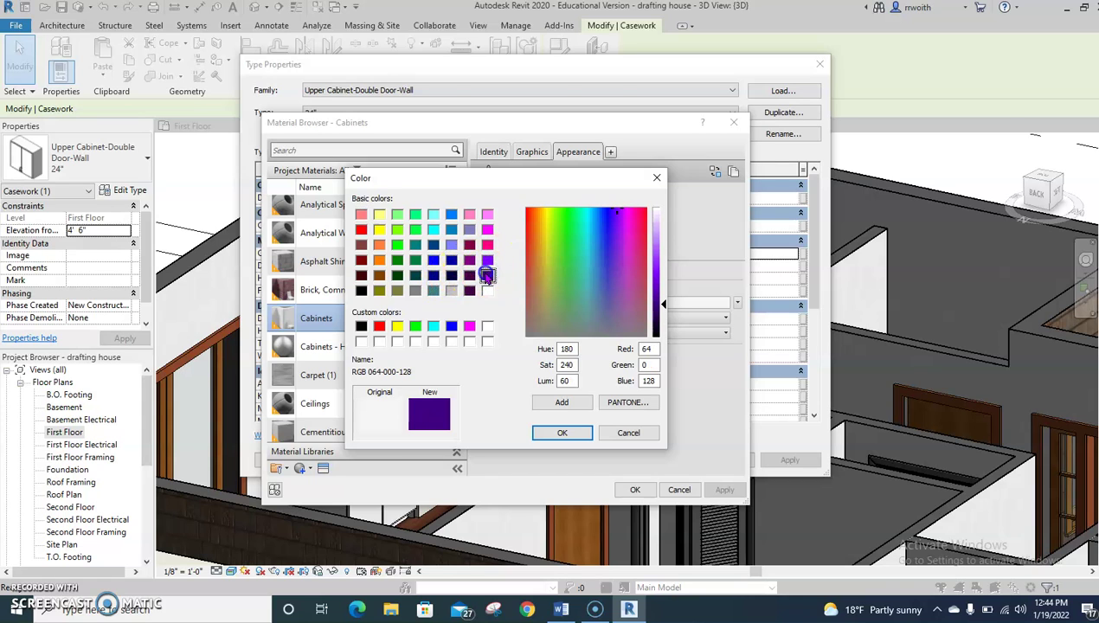
left_click(469, 276)
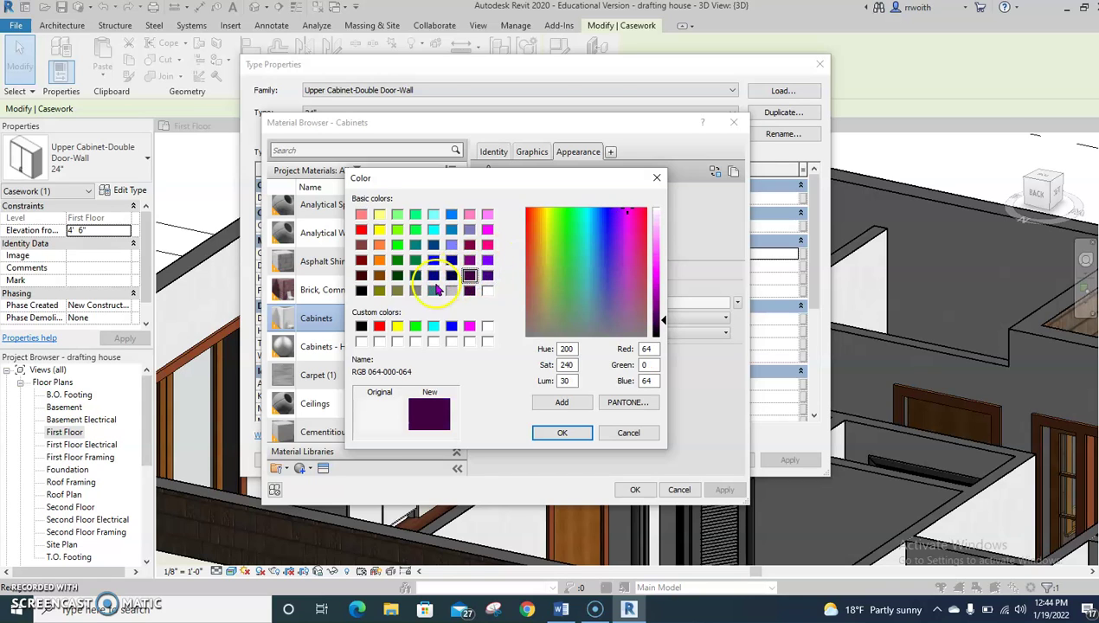
left_click(397, 276)
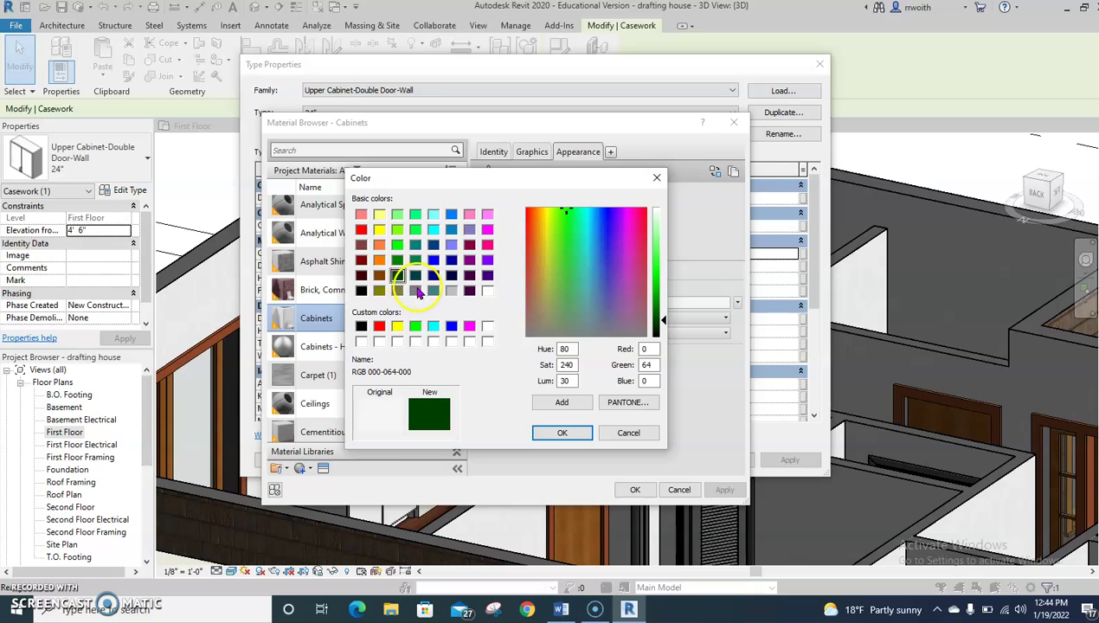
left_click(416, 276)
left_click(433, 276)
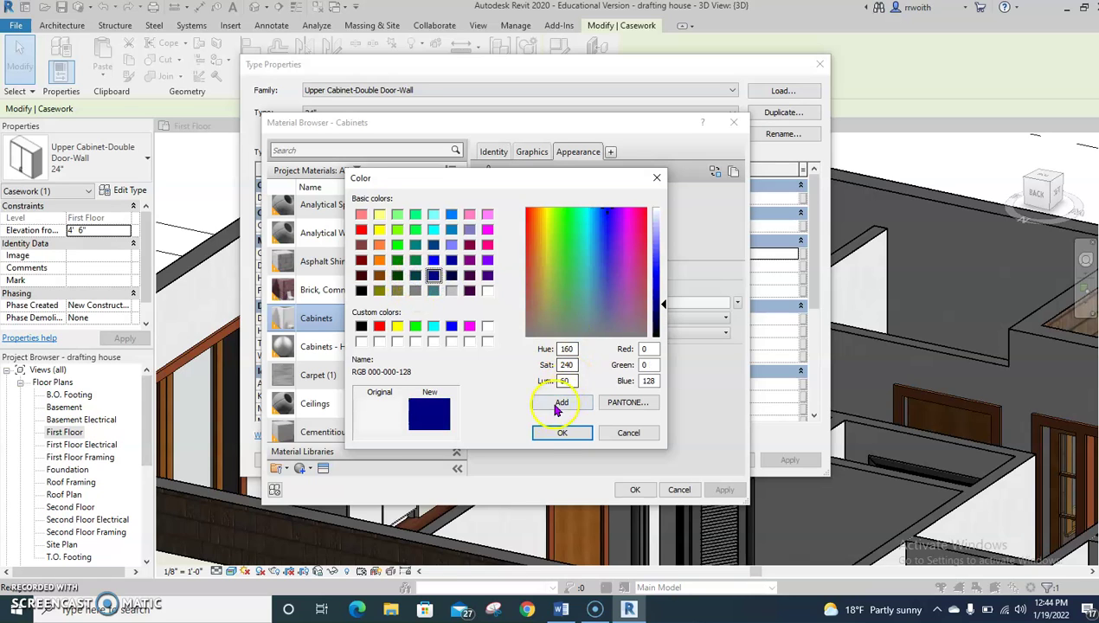
left_click(546, 434)
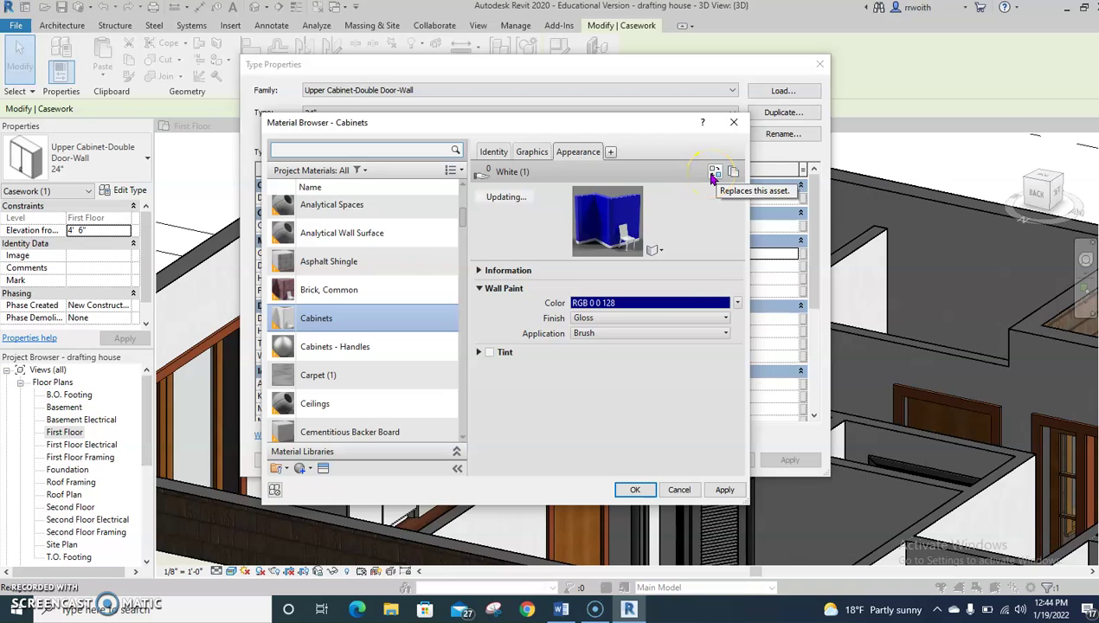
Step: Accept the navy Cabinets material, confirm Door/Drawer Material is navy, and apply the type changes
left_click(631, 492)
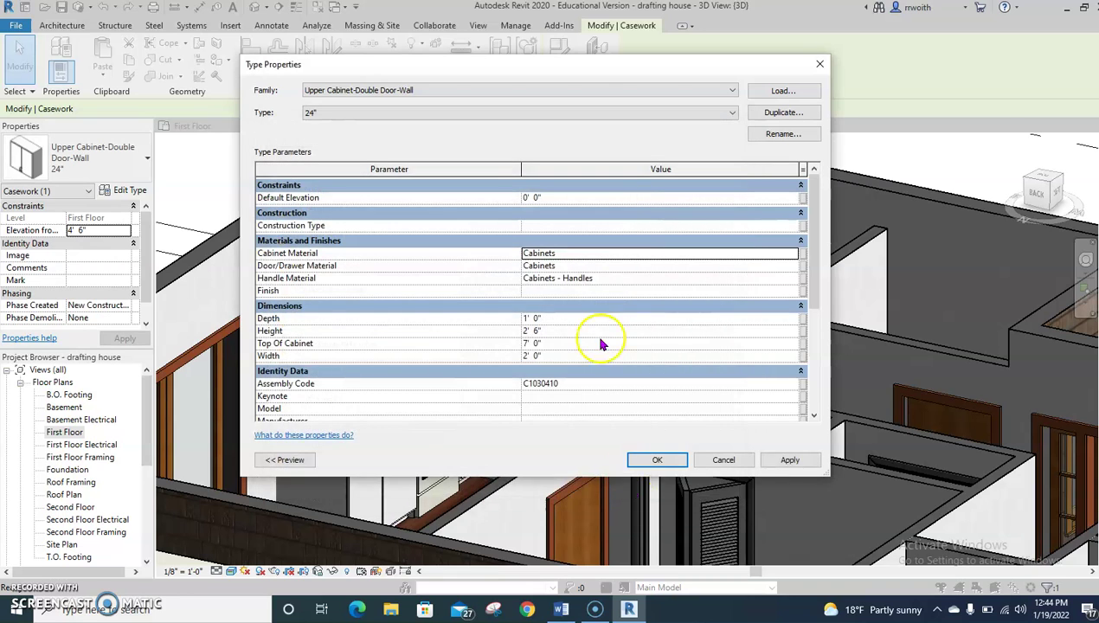
left_click(579, 266)
left_click(792, 266)
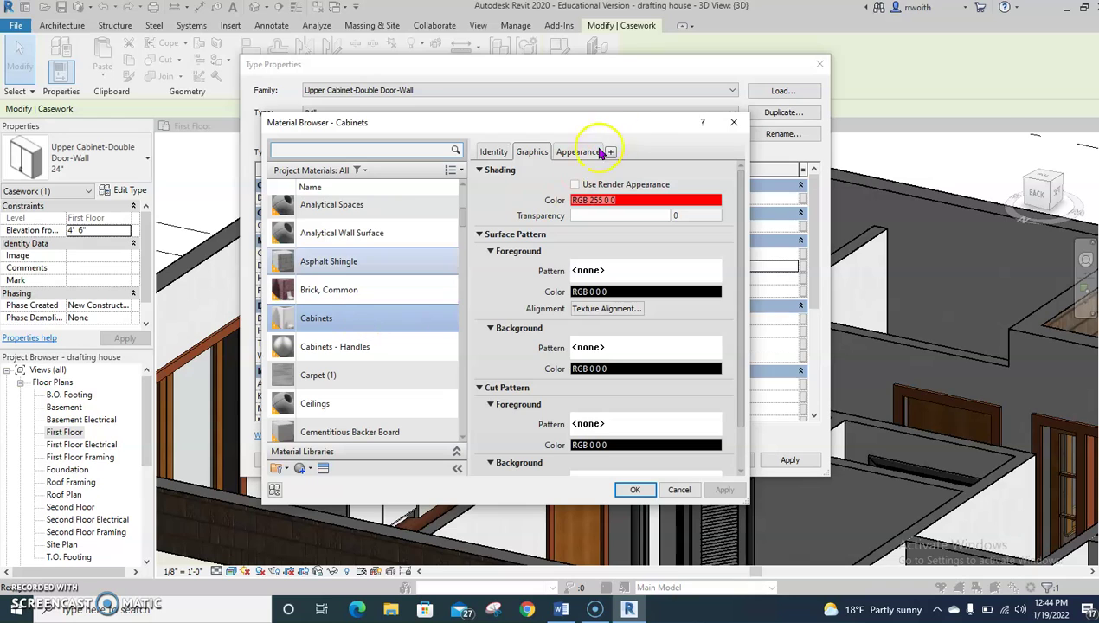
left_click(578, 152)
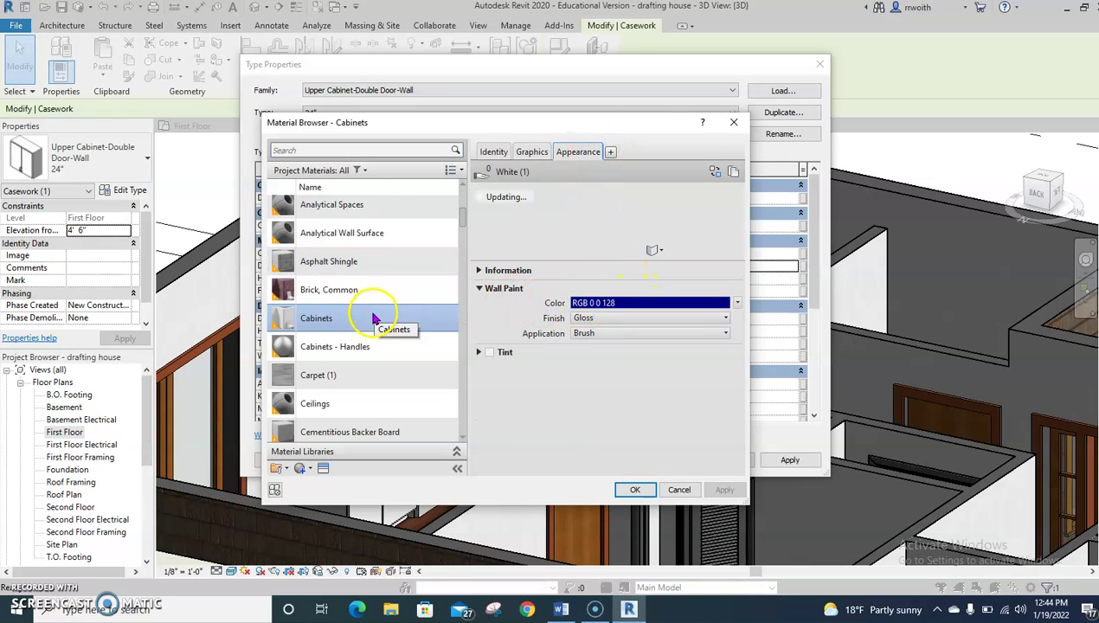
left_click(631, 309)
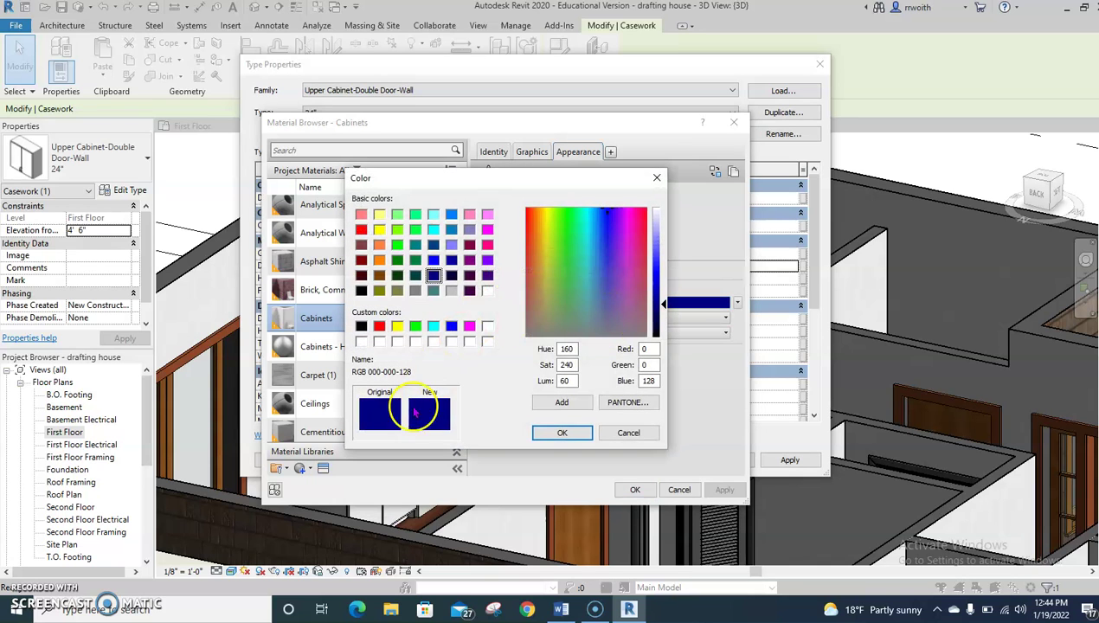
left_click(578, 433)
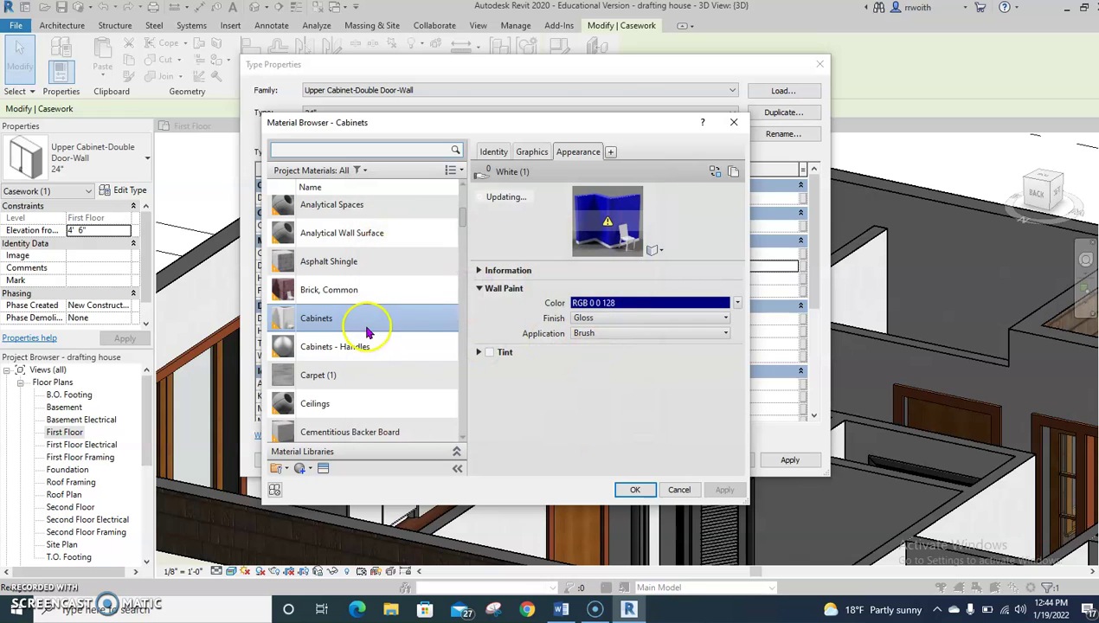
key("Return")
left_click(653, 459)
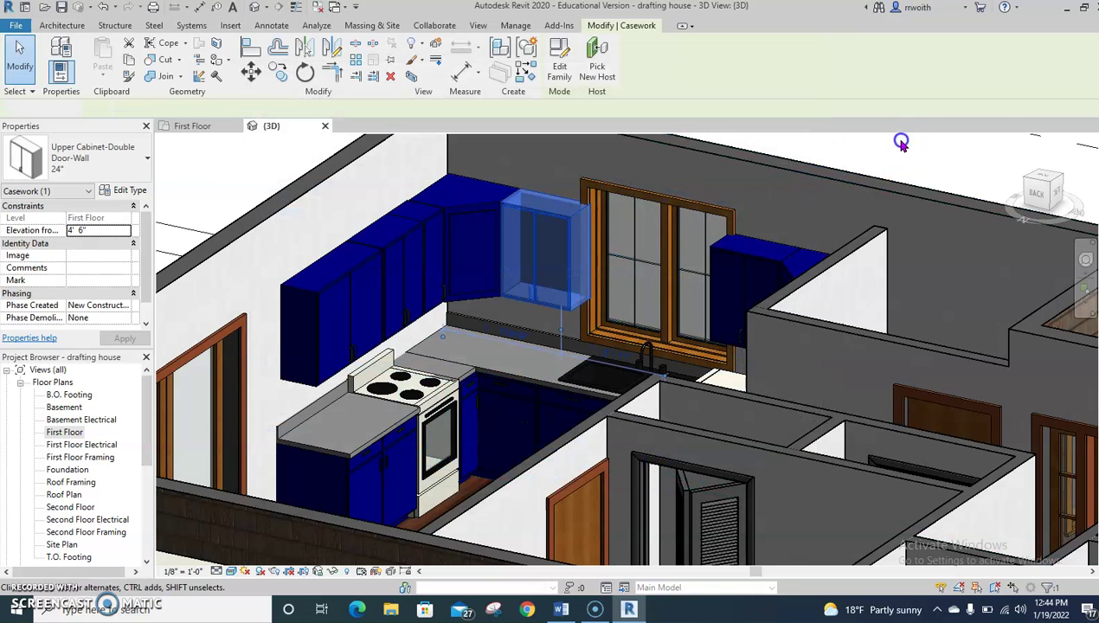
Step: Select the counter top with sink and open its type properties
left_click(903, 140)
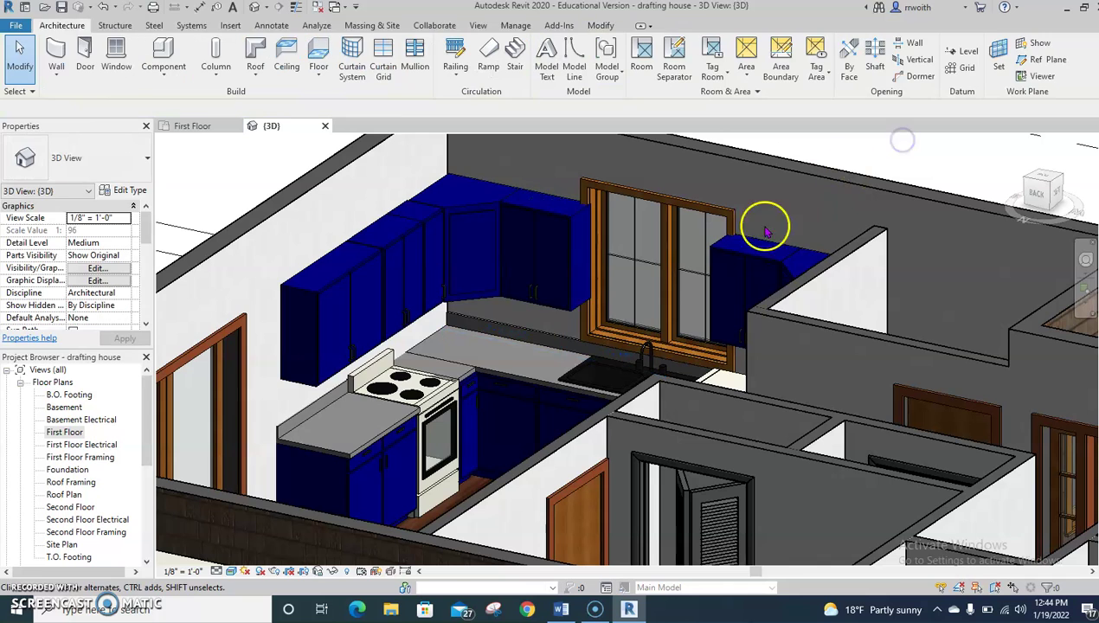
left_click(505, 336)
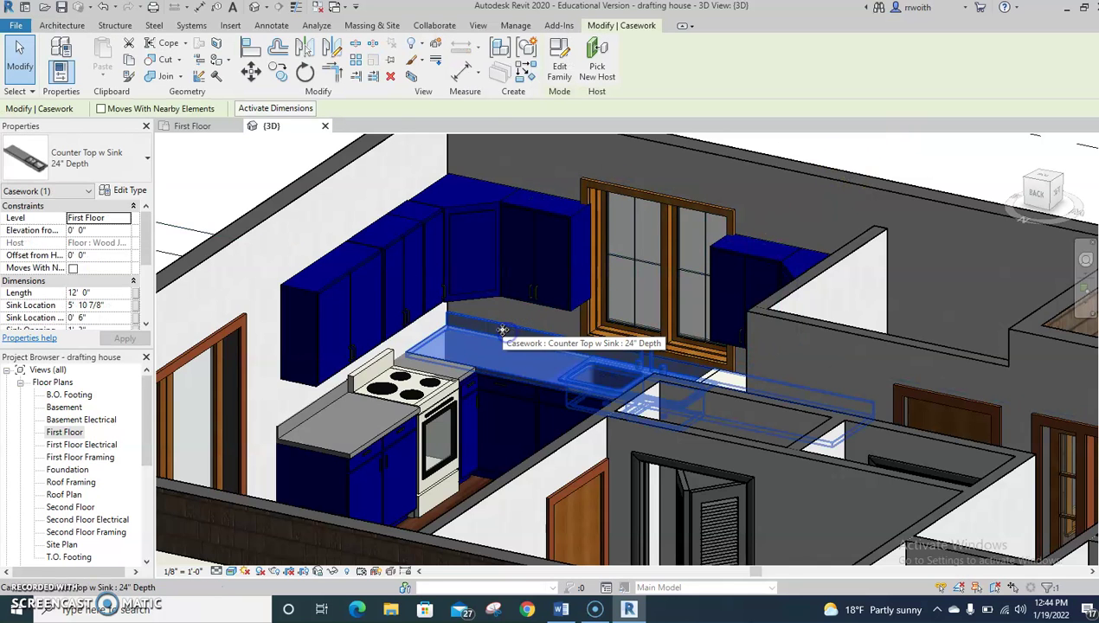
left_click(121, 192)
left_click(597, 265)
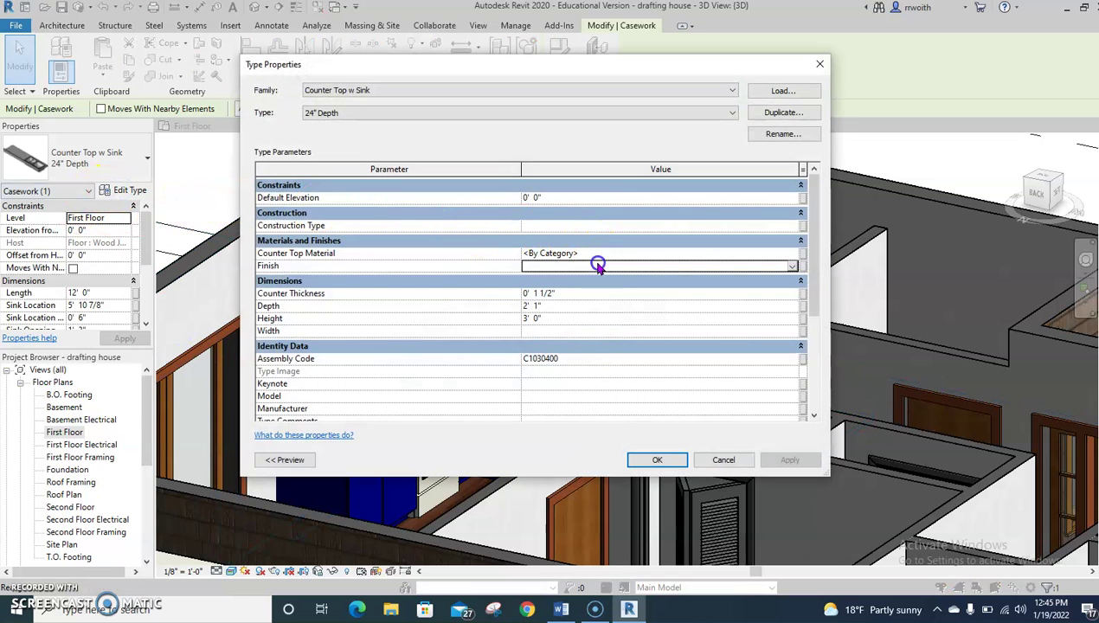
Step: Choose Counter Top as its Counter Top Material and view its wood appearance
left_click(776, 253)
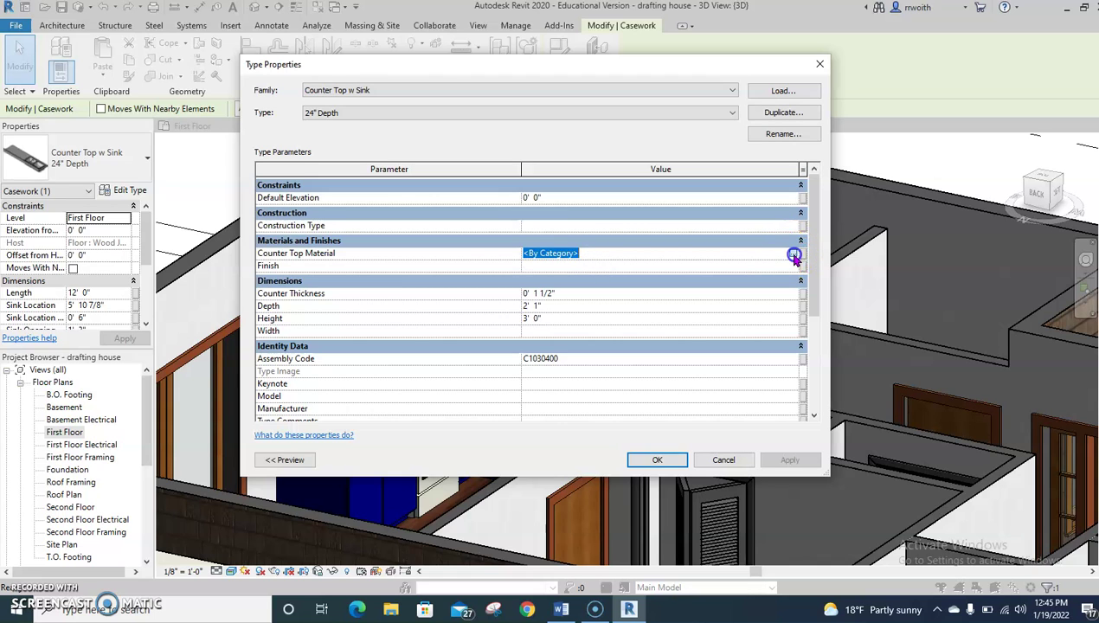
left_click(792, 253)
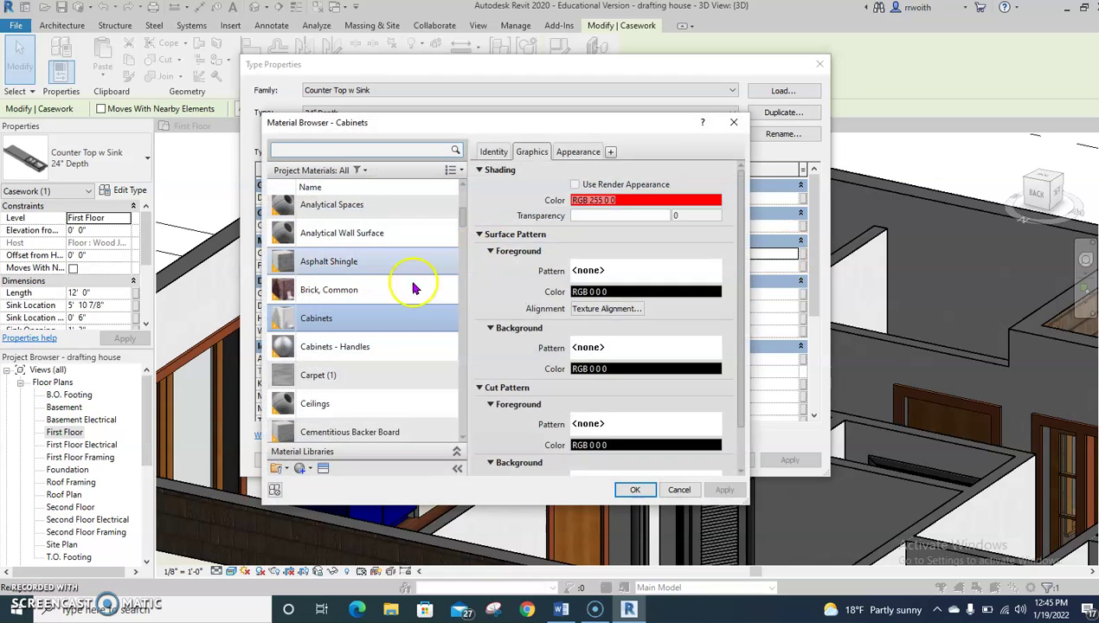
left_click(370, 316)
scroll(370, 316, "up", 1)
scroll(370, 316, "down", 4)
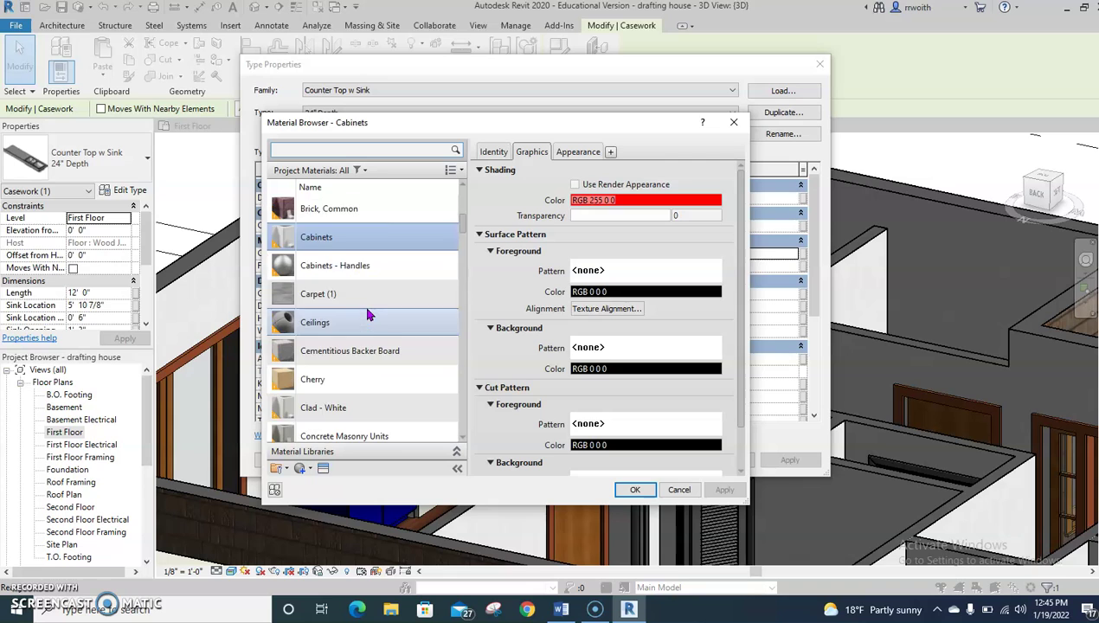
scroll(369, 316, "down", 3)
left_click(367, 313)
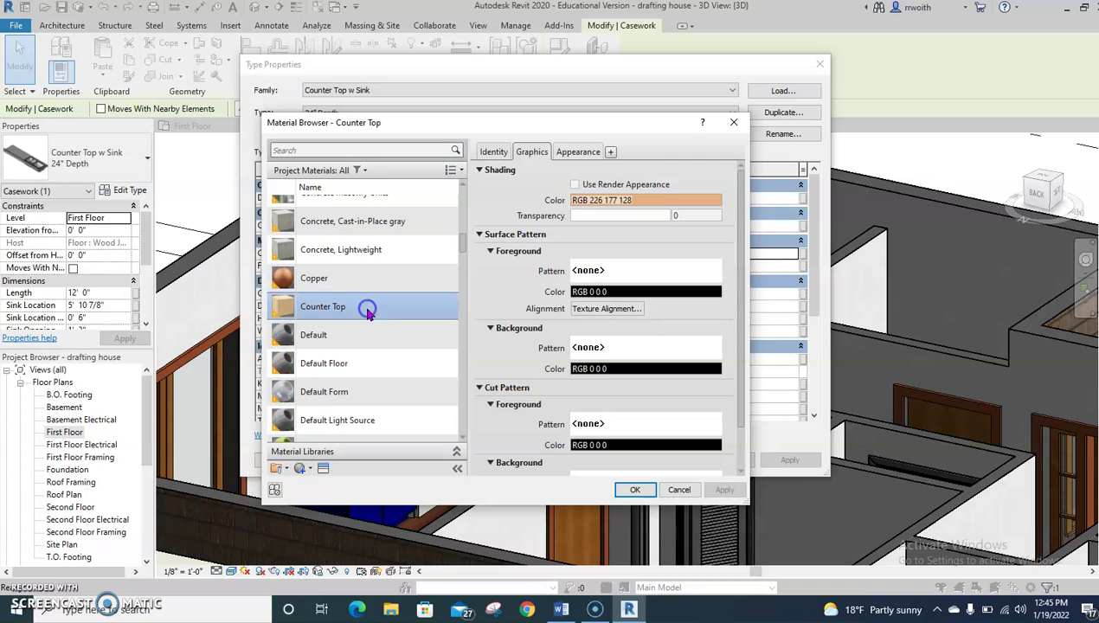
left_click(577, 152)
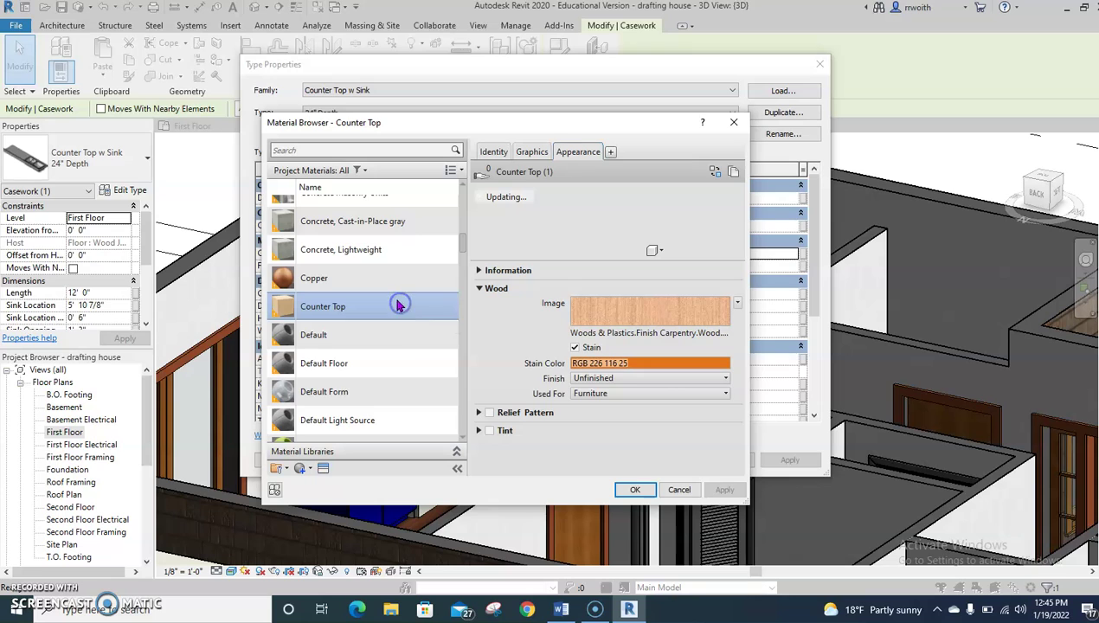
left_click(399, 306)
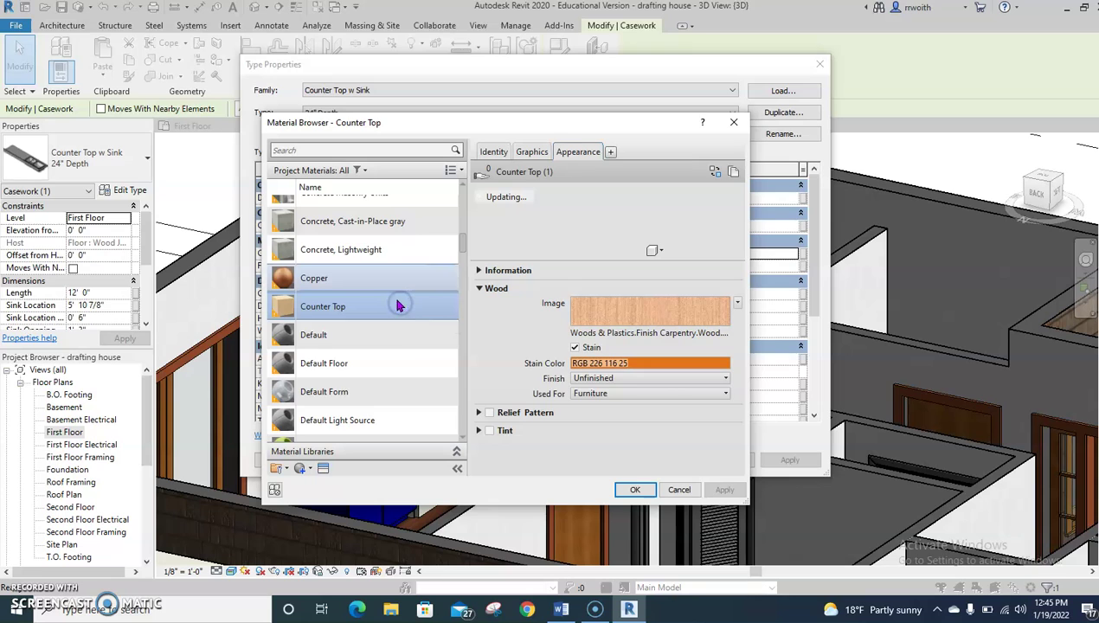
Step: Browse the Appearance Library to the Stone: Marble appearance category
left_click(713, 171)
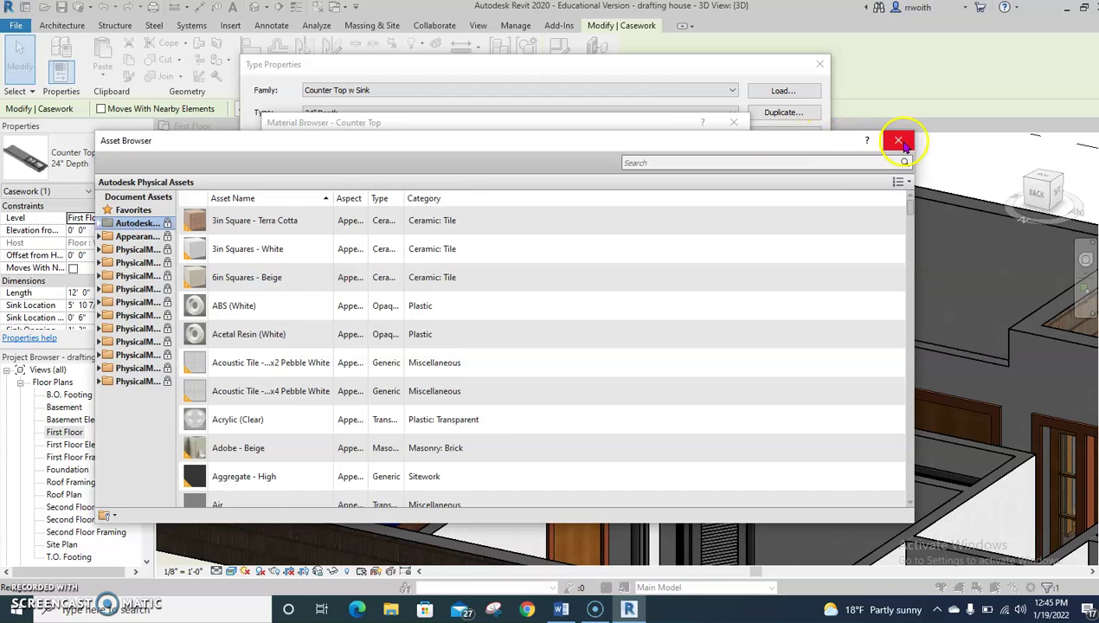
left_click(898, 141)
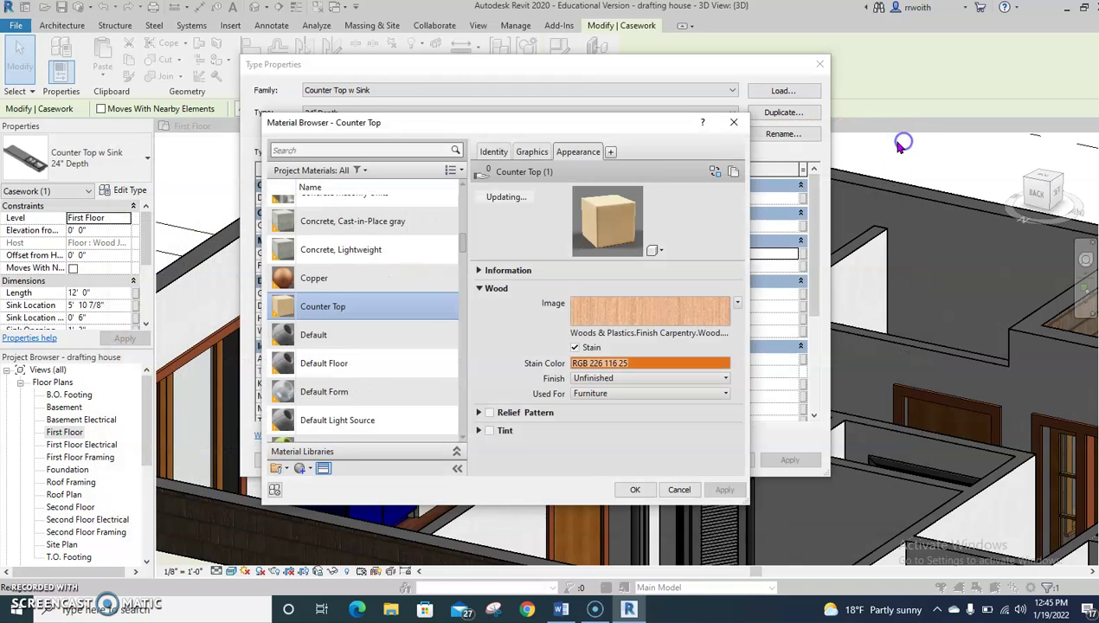
left_click(711, 173)
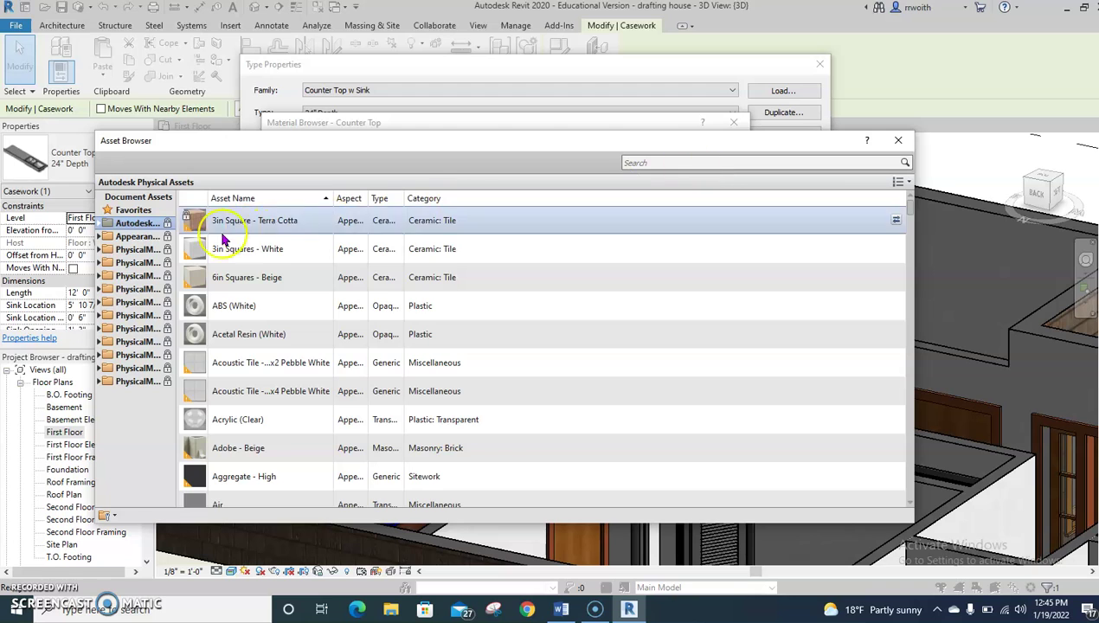
left_click(130, 237)
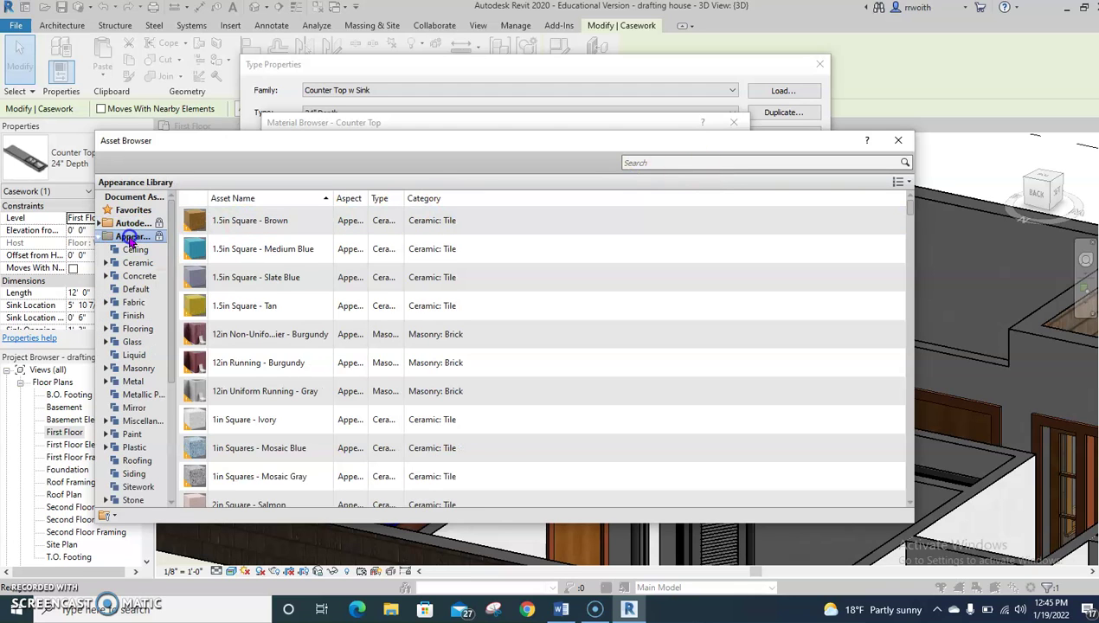
left_click(152, 277)
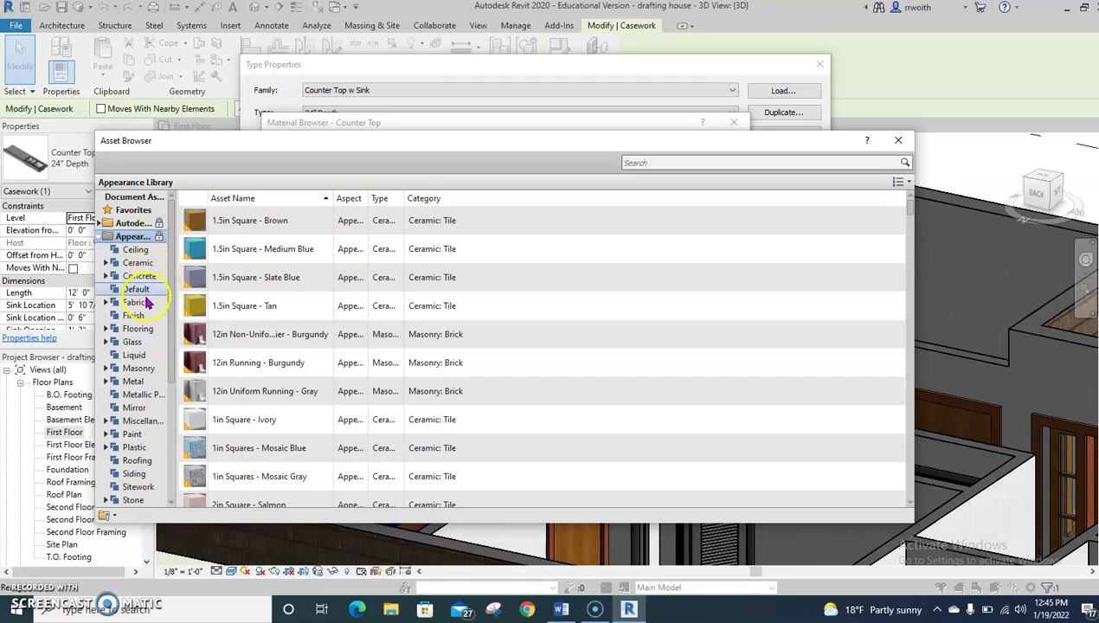
scroll(117, 389, "down", 1)
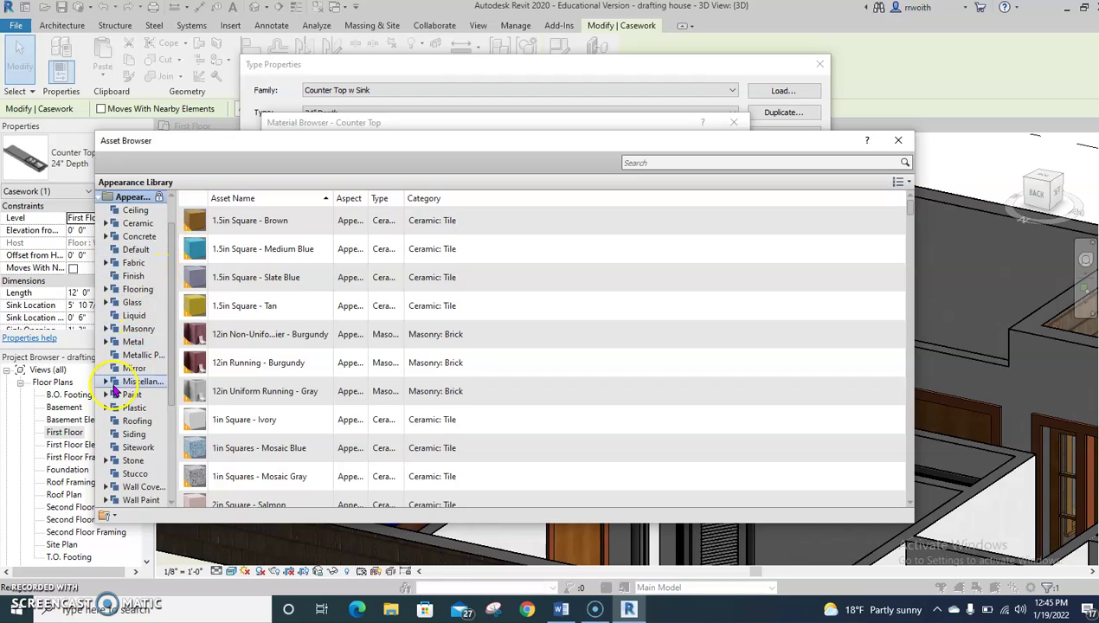
left_click(134, 461)
scroll(136, 463, "down", 1)
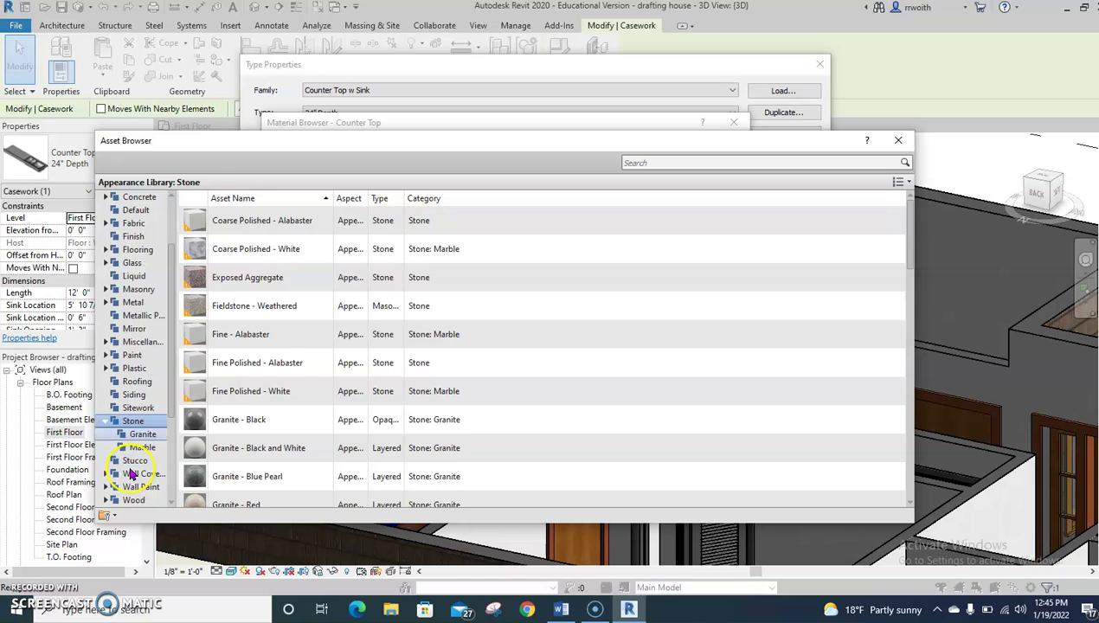
left_click(138, 446)
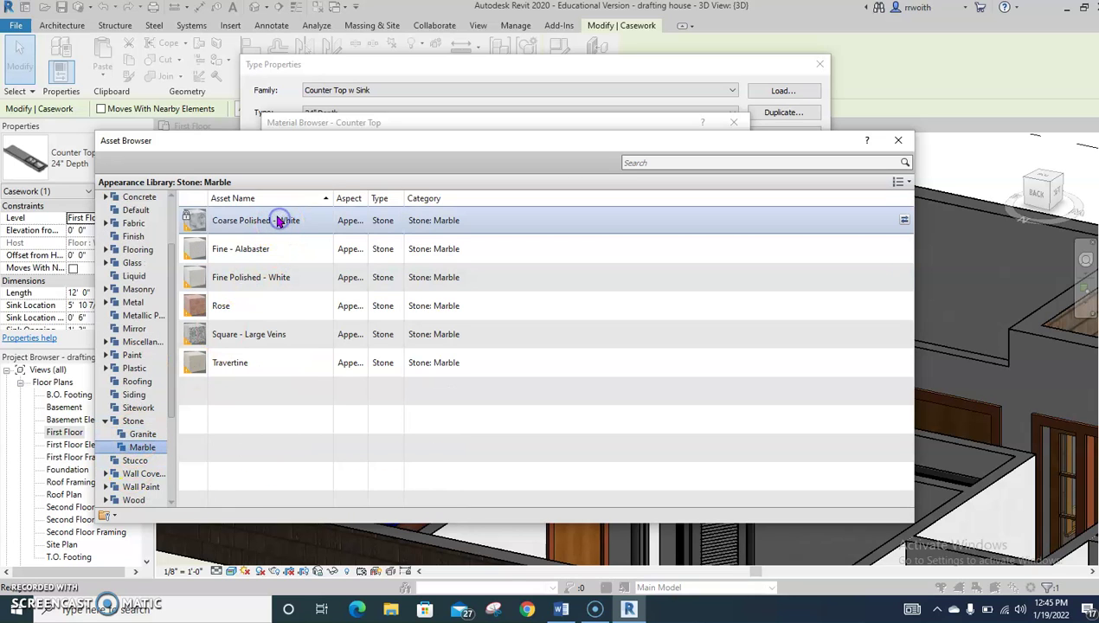
Step: Give the countertop beside the stove the Counter Top material
left_click(897, 140)
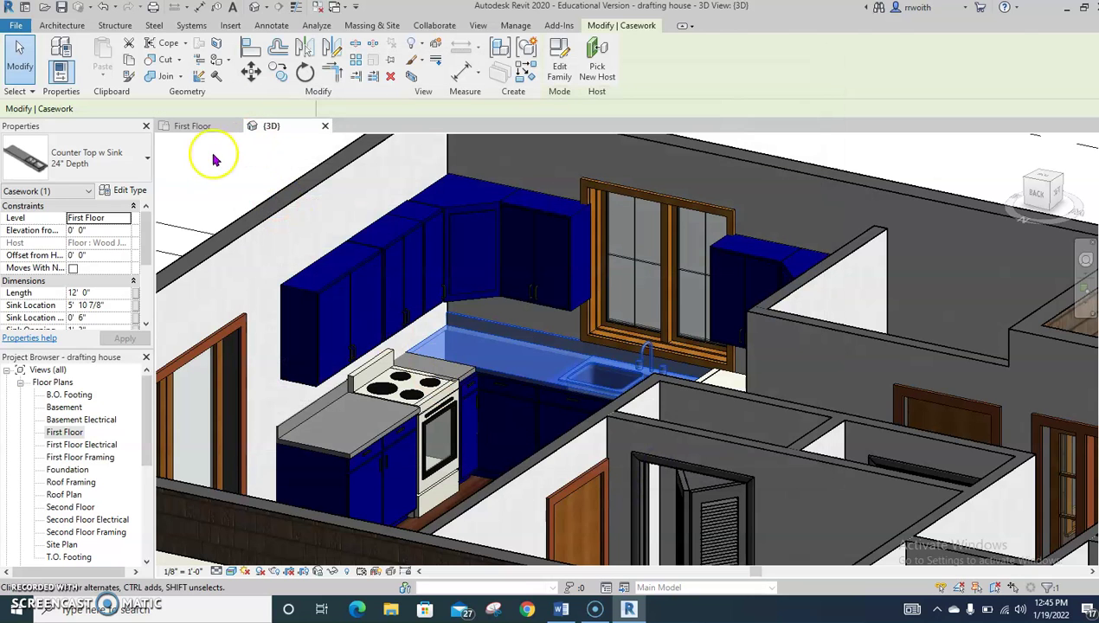
left_click(209, 164)
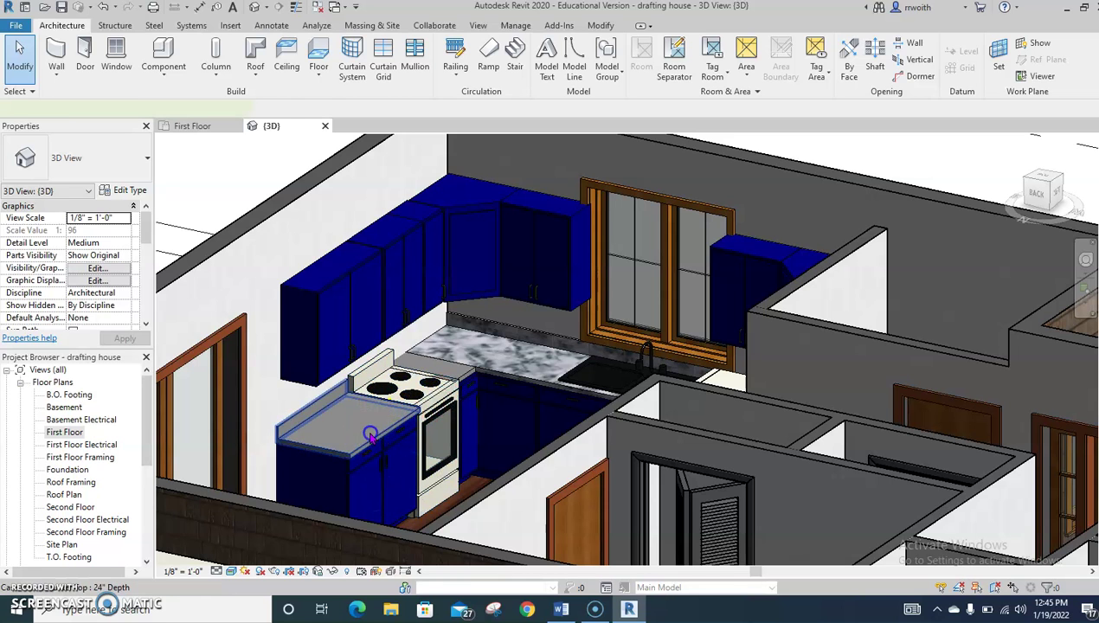
left_click(370, 435)
left_click(127, 191)
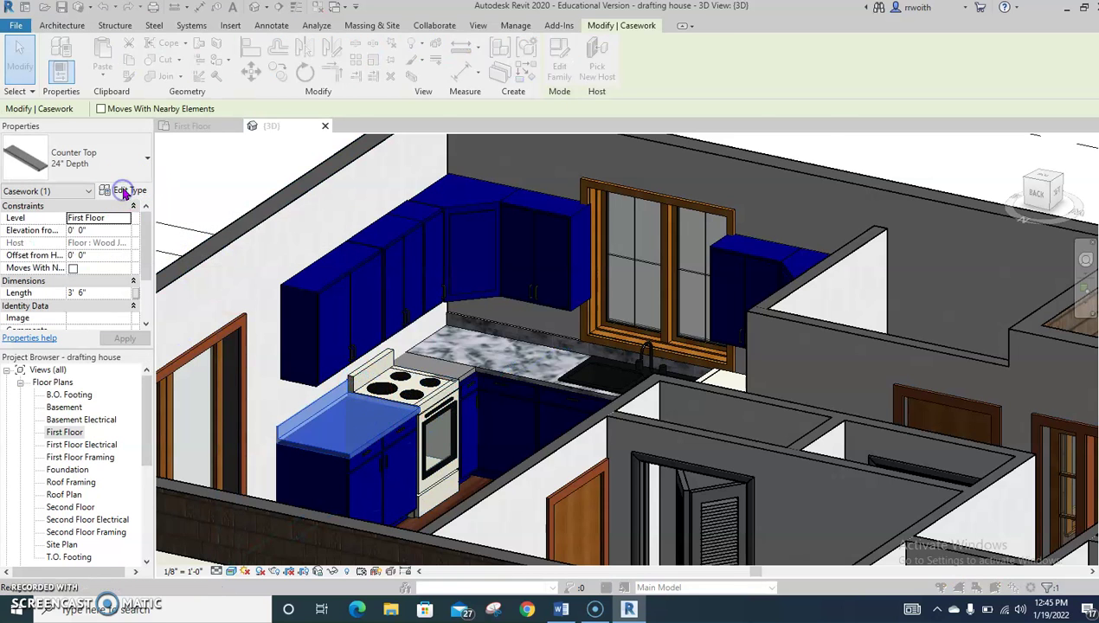
left_click(578, 252)
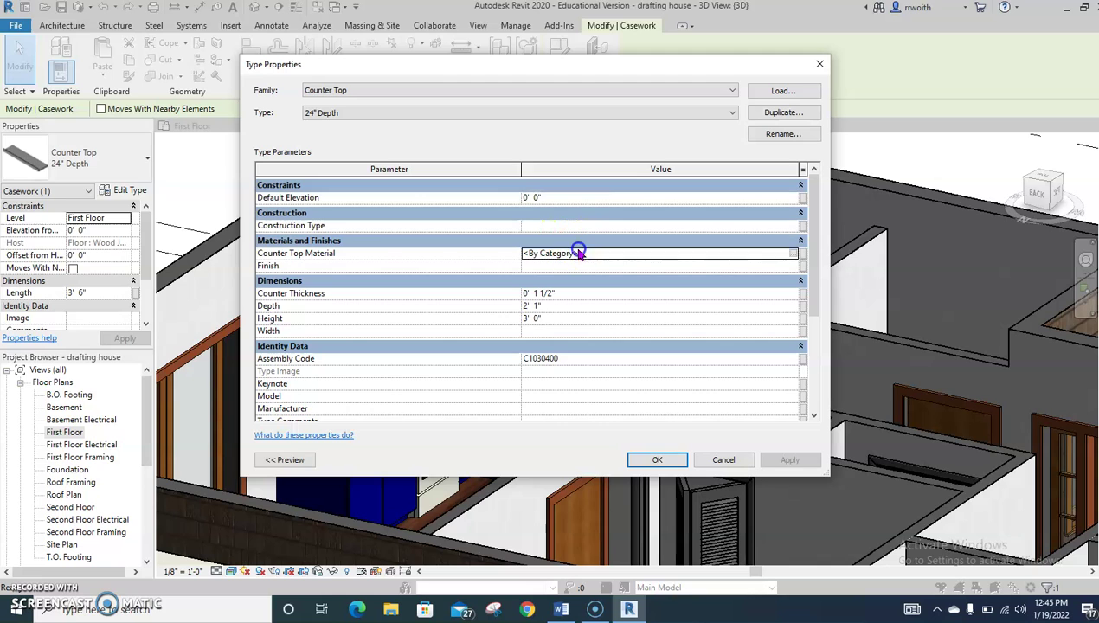
left_click(790, 252)
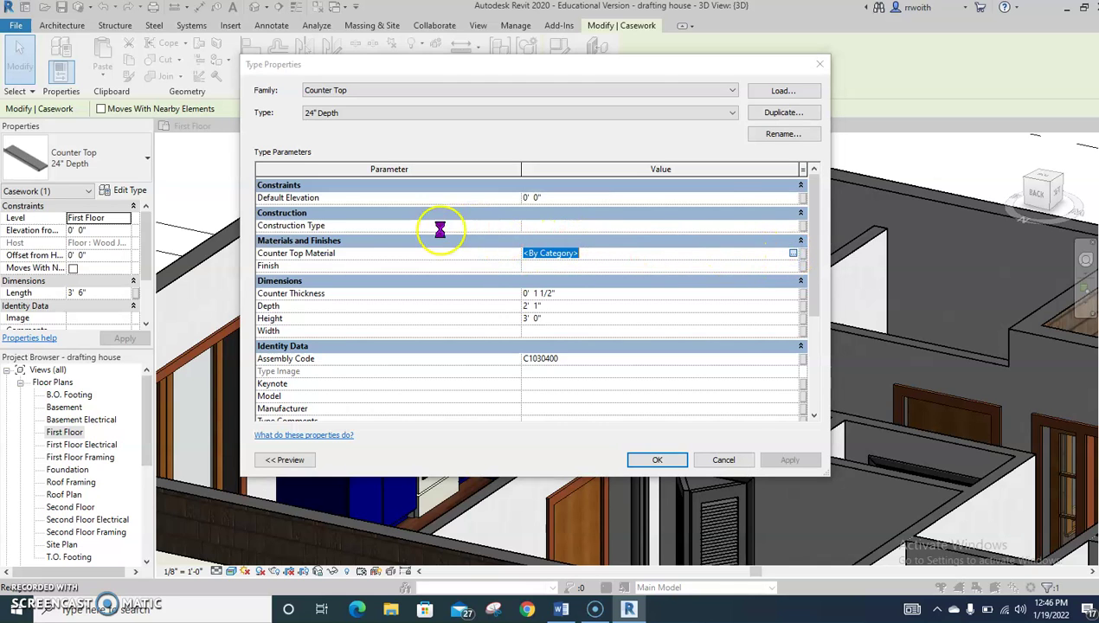
left_click(366, 321)
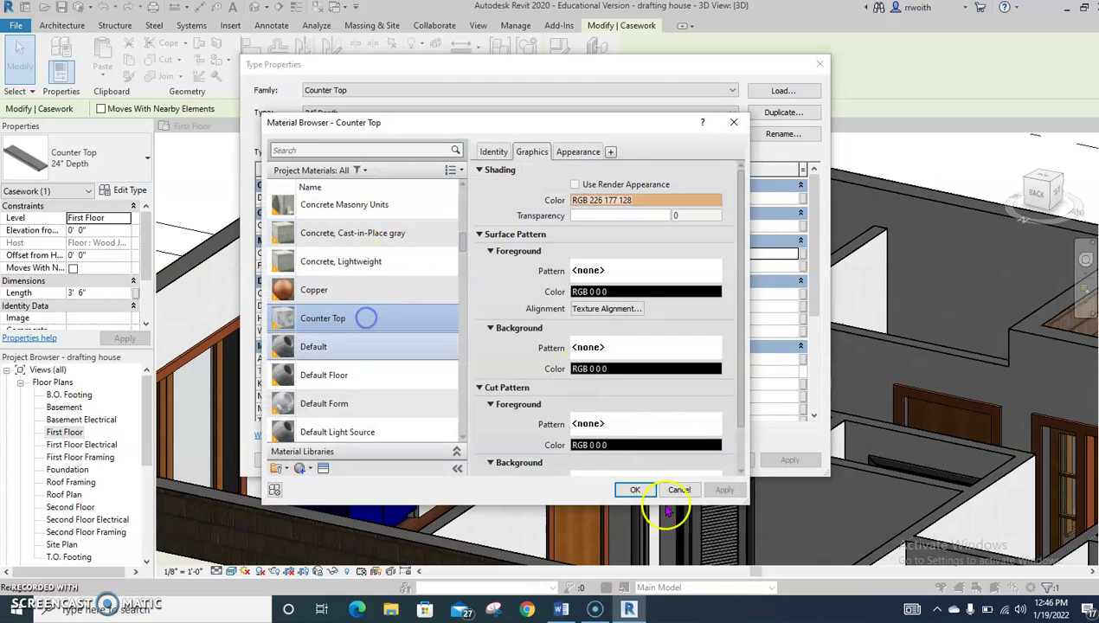
left_click(635, 490)
left_click(634, 461)
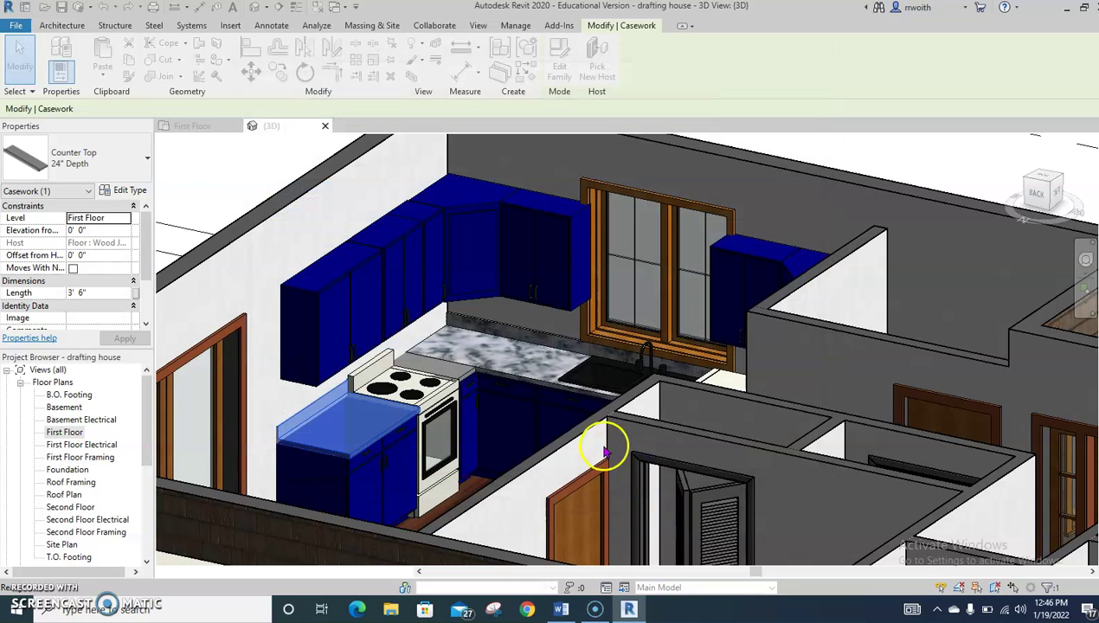
Step: Review the marble countertops in the 3D view, then open the First Floor plan
left_click(208, 190)
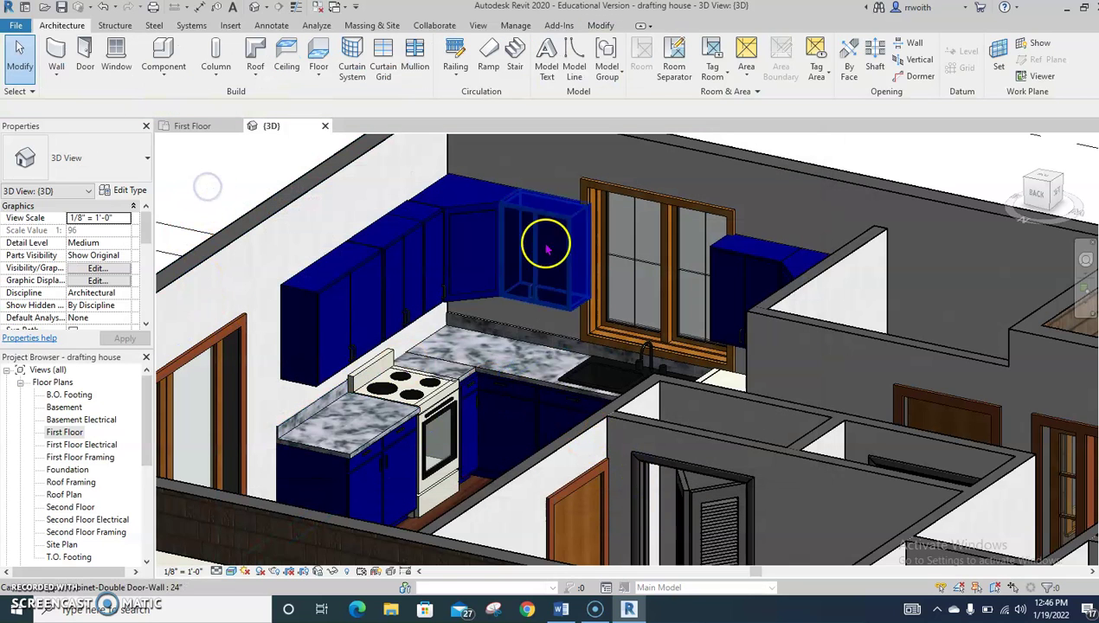
mouse_move(443, 461)
middle_mouse_down()
mouse_move(380, 424)
mouse_move(449, 459)
mouse_move(597, 481)
mouse_move(558, 518)
mouse_move(376, 483)
mouse_move(356, 422)
mouse_move(373, 380)
mouse_move(452, 414)
mouse_move(444, 446)
middle_mouse_up()
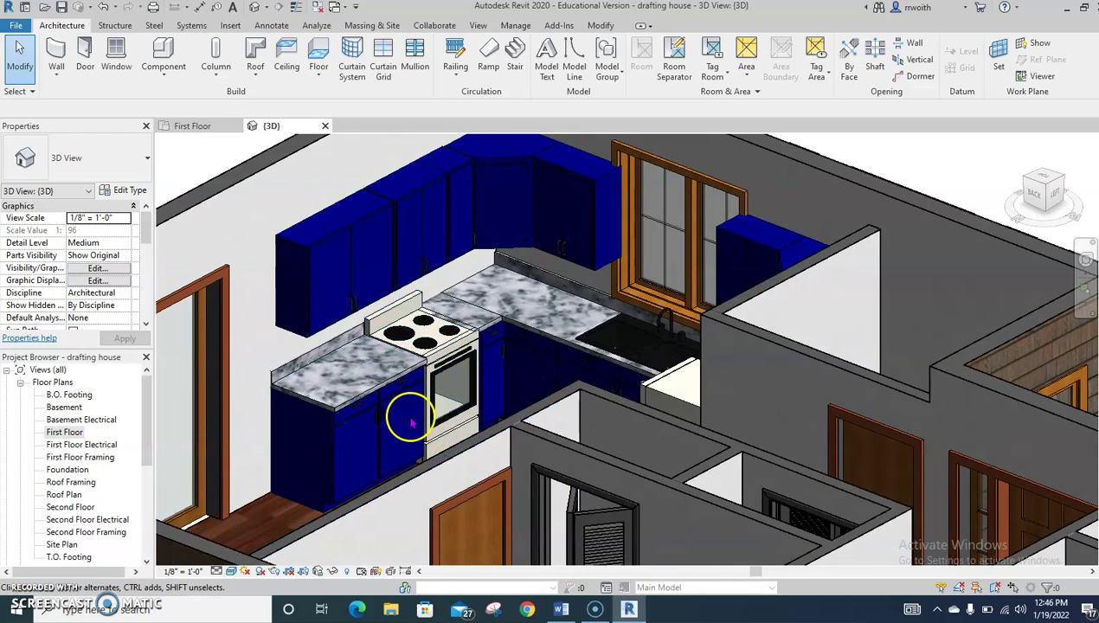
scroll(454, 394, "down", 5)
scroll(491, 355, "up", 3)
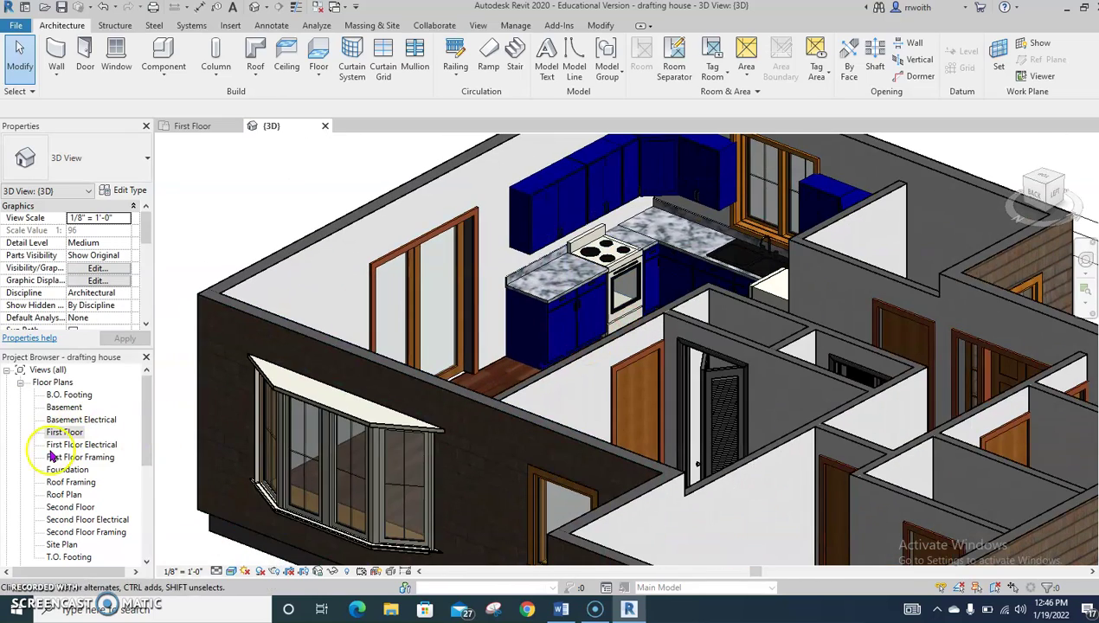
left_click(63, 431)
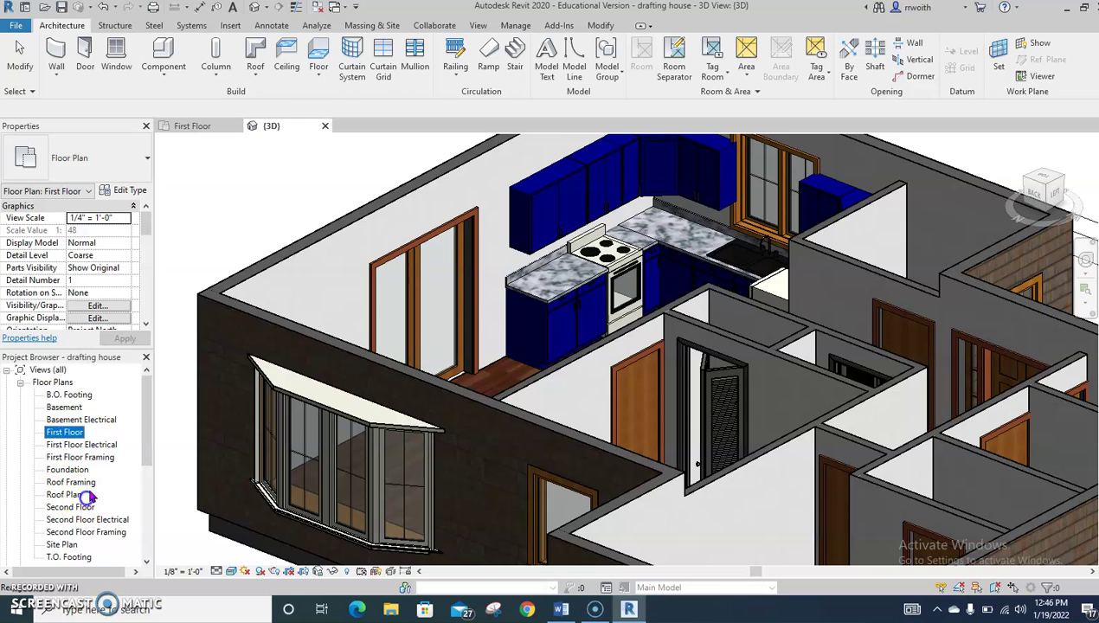
Step: Save the project from the reminder dialog and open the Site Plan view
scroll(544, 370, "down", 6)
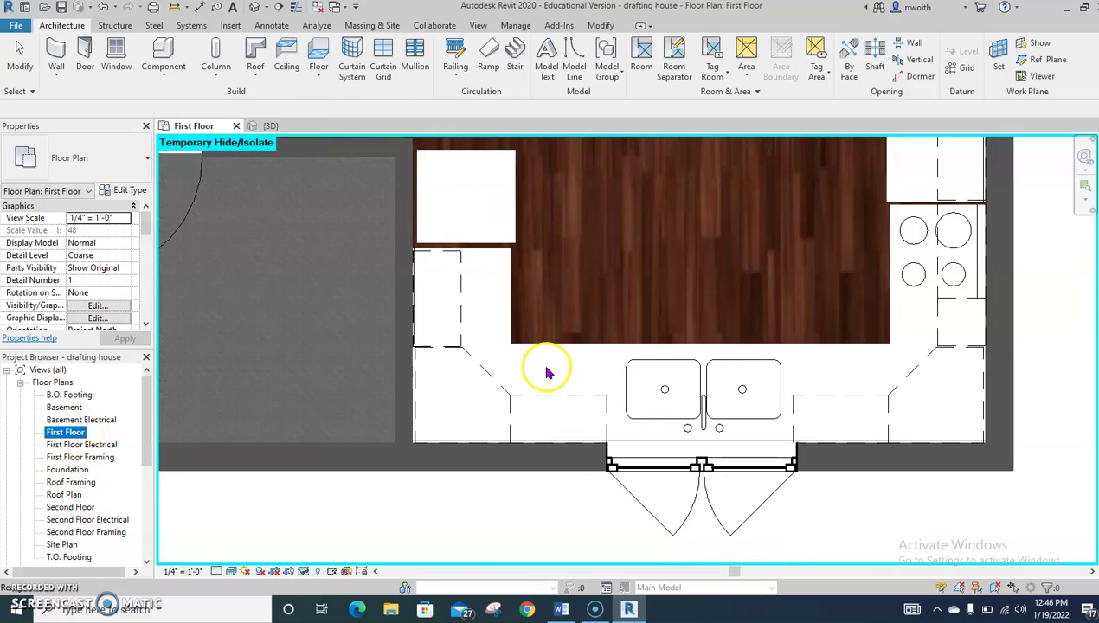
scroll(546, 374, "down", 2)
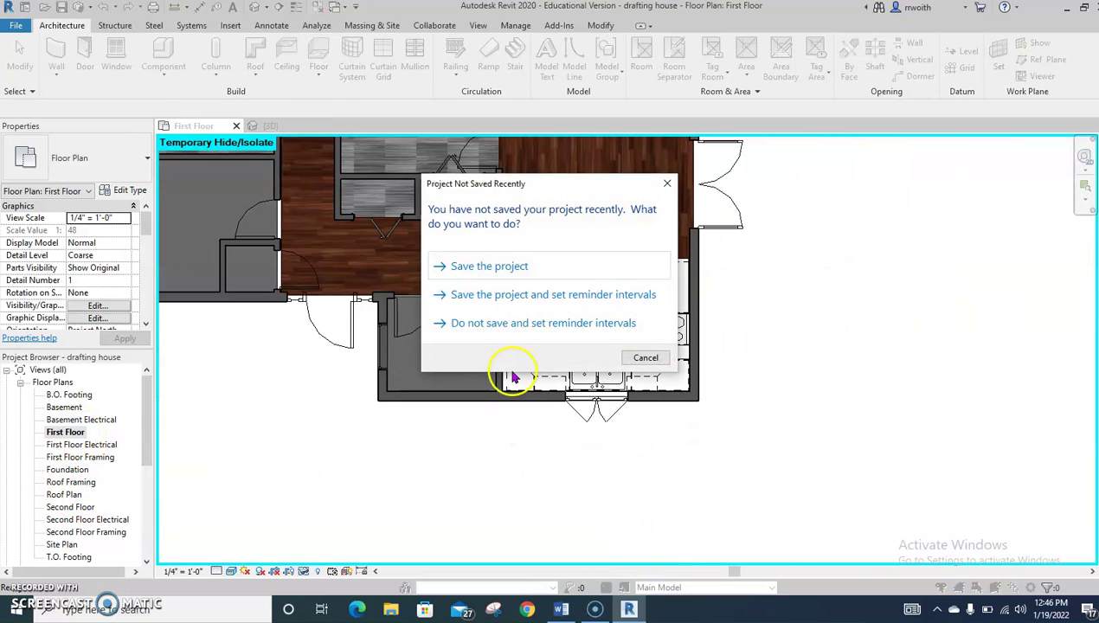
left_click(509, 268)
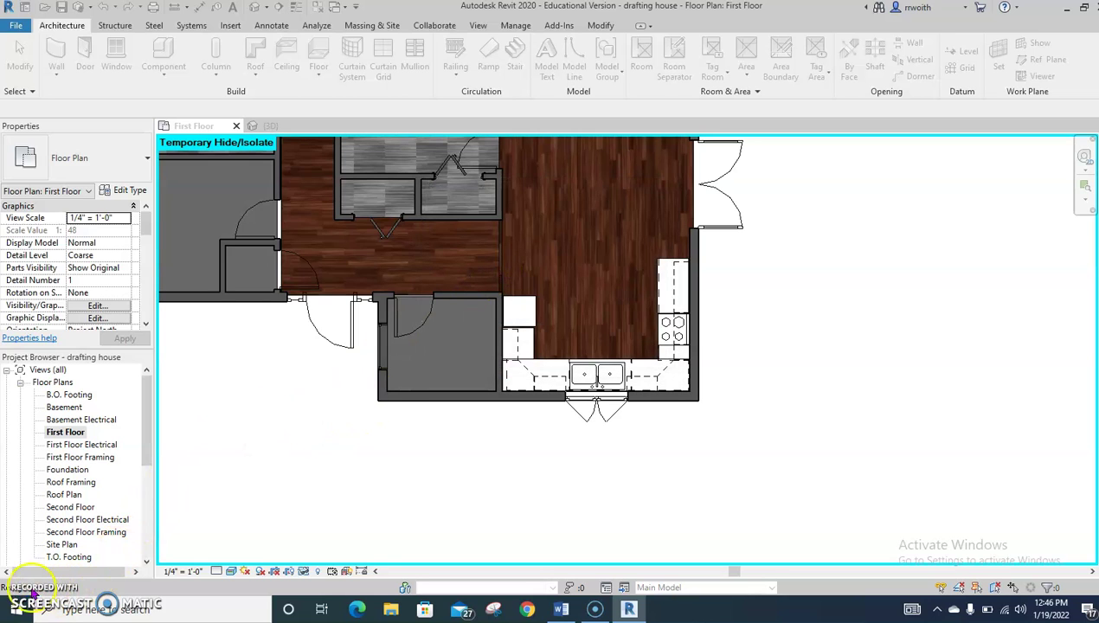
scroll(450, 445, "down", 5)
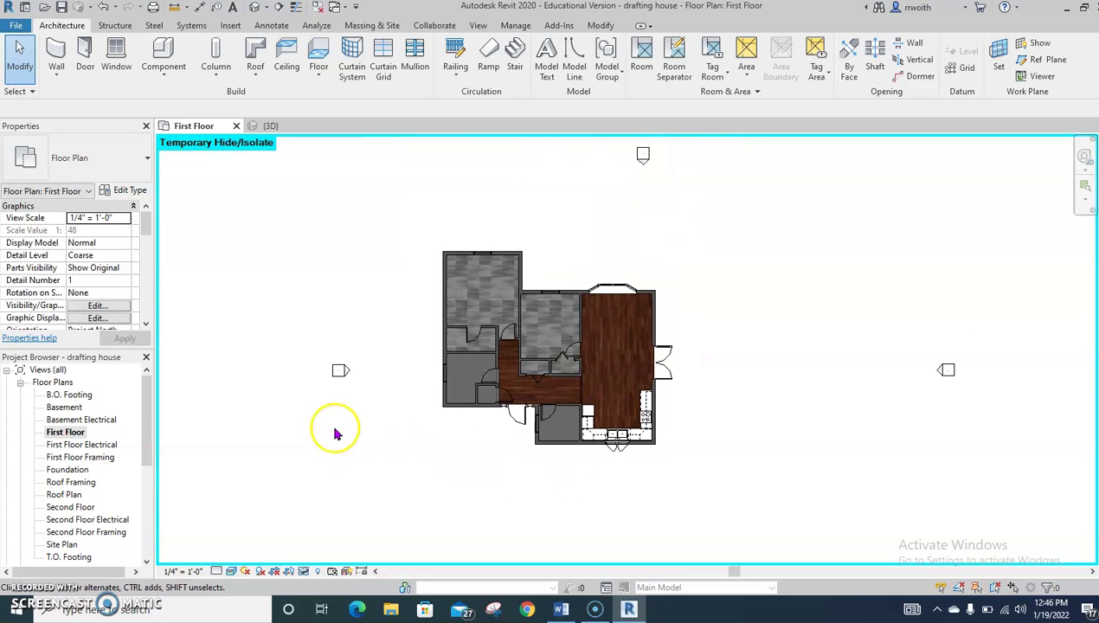
left_click_drag(147, 385, 148, 424)
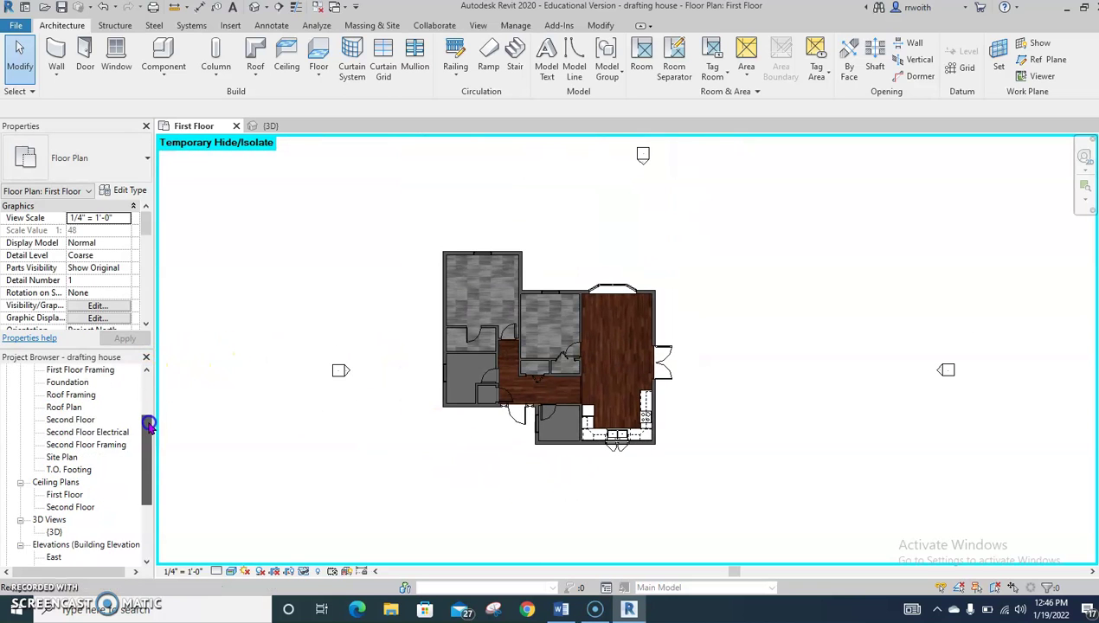
double_click(60, 457)
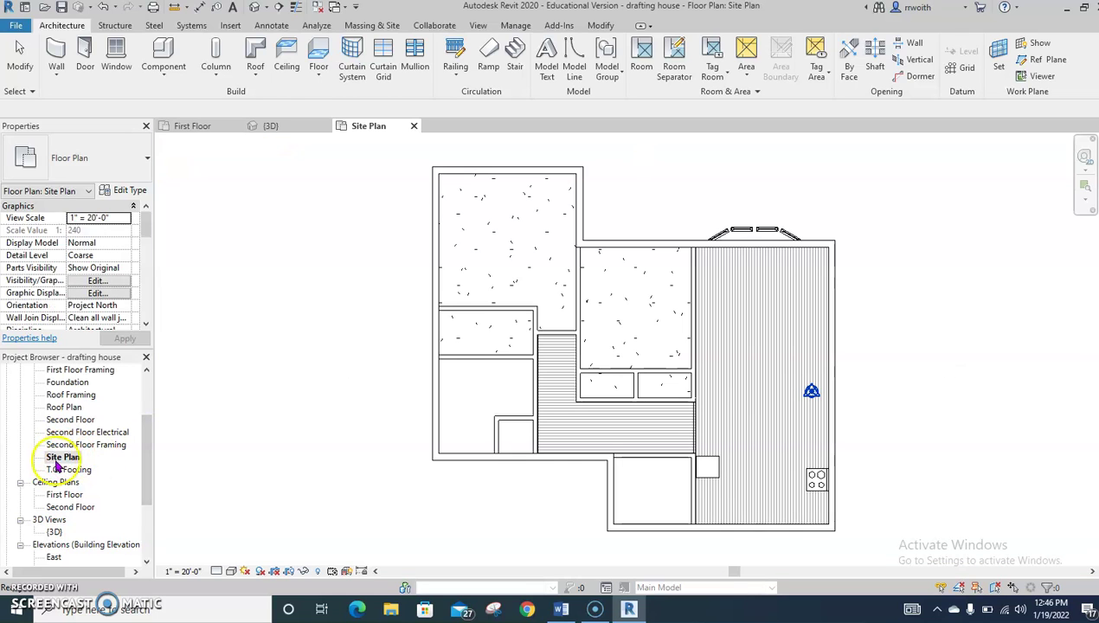
Step: Start a new toposurface from the Massing & Site tools
scroll(584, 480, "down", 5)
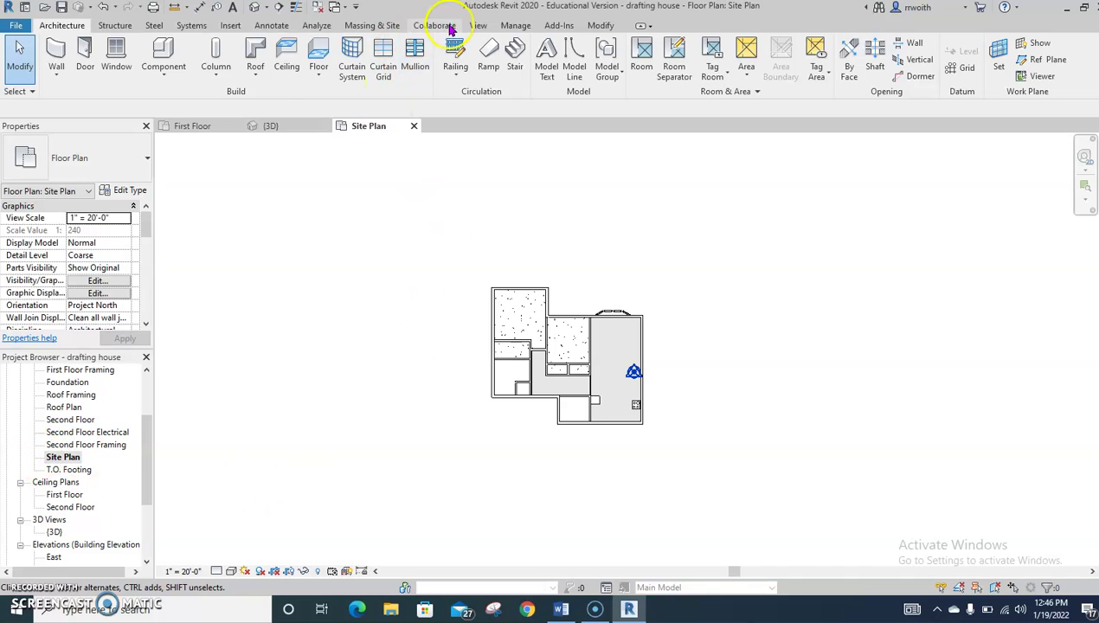
left_click(370, 26)
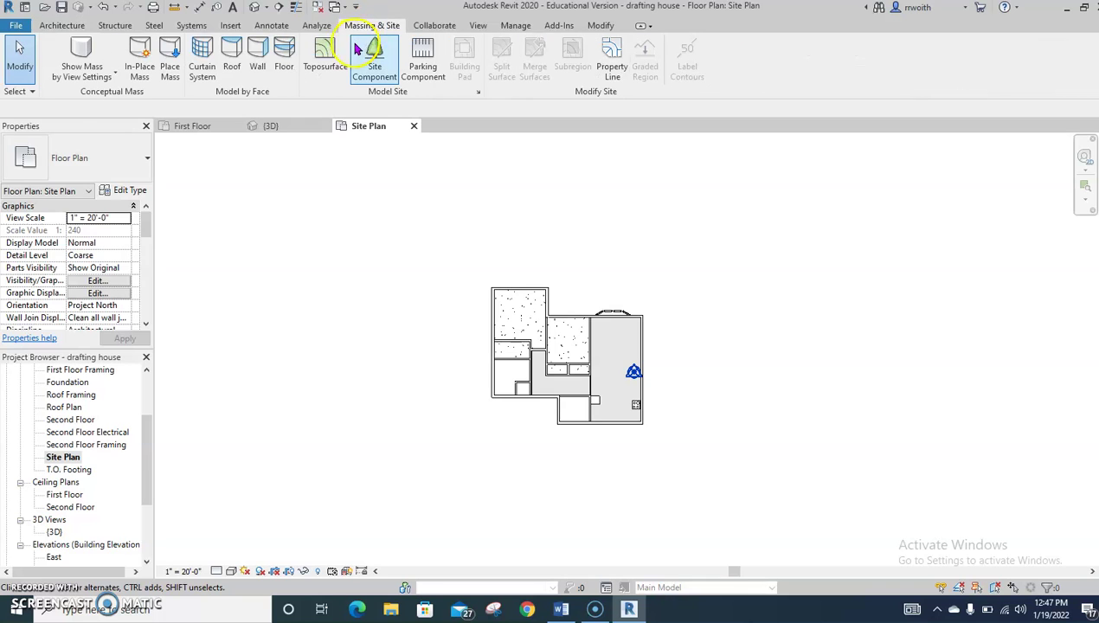
left_click(324, 52)
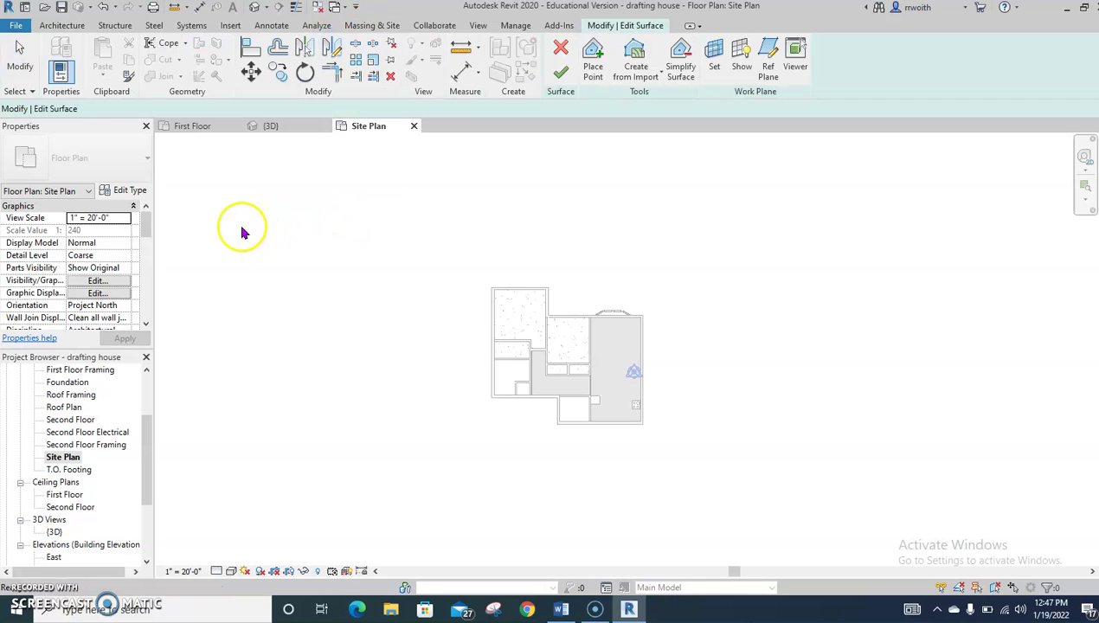
Step: Place ten toposurface points at 0' 0" in a wide ring around the house
left_click(210, 252)
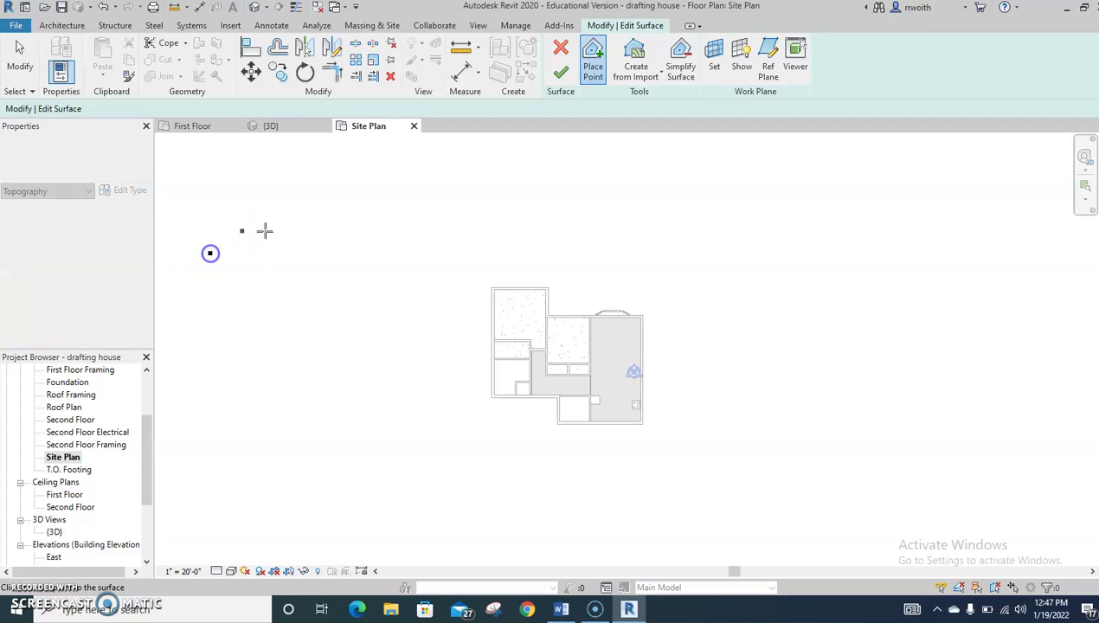
left_click(394, 194)
left_click(817, 177)
left_click(958, 257)
left_click(859, 431)
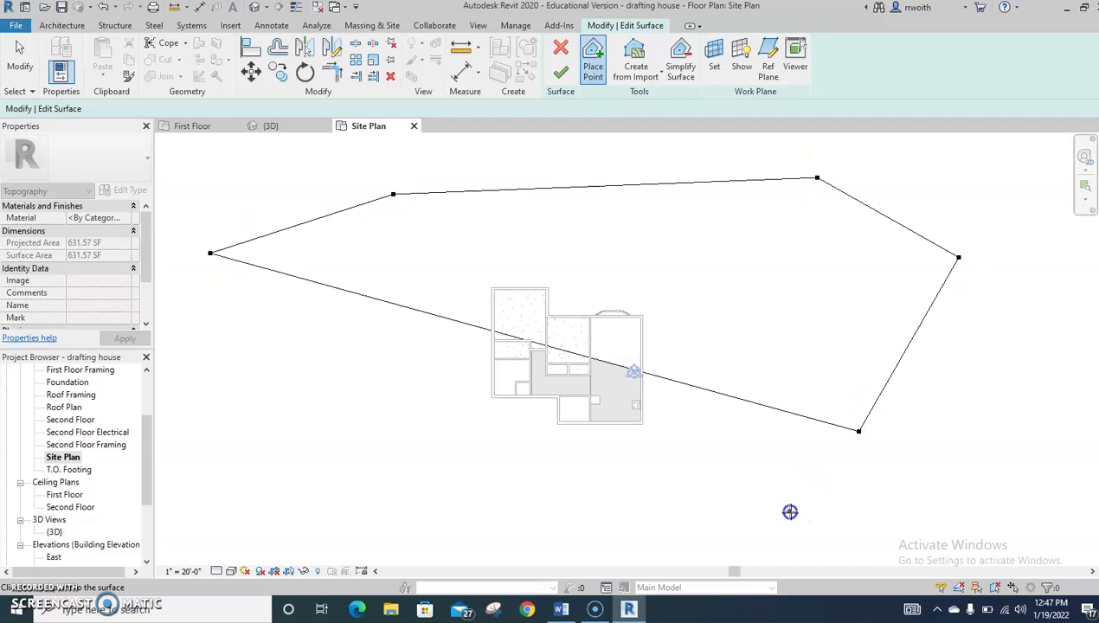
left_click(789, 511)
left_click(623, 533)
left_click(447, 528)
left_click(260, 482)
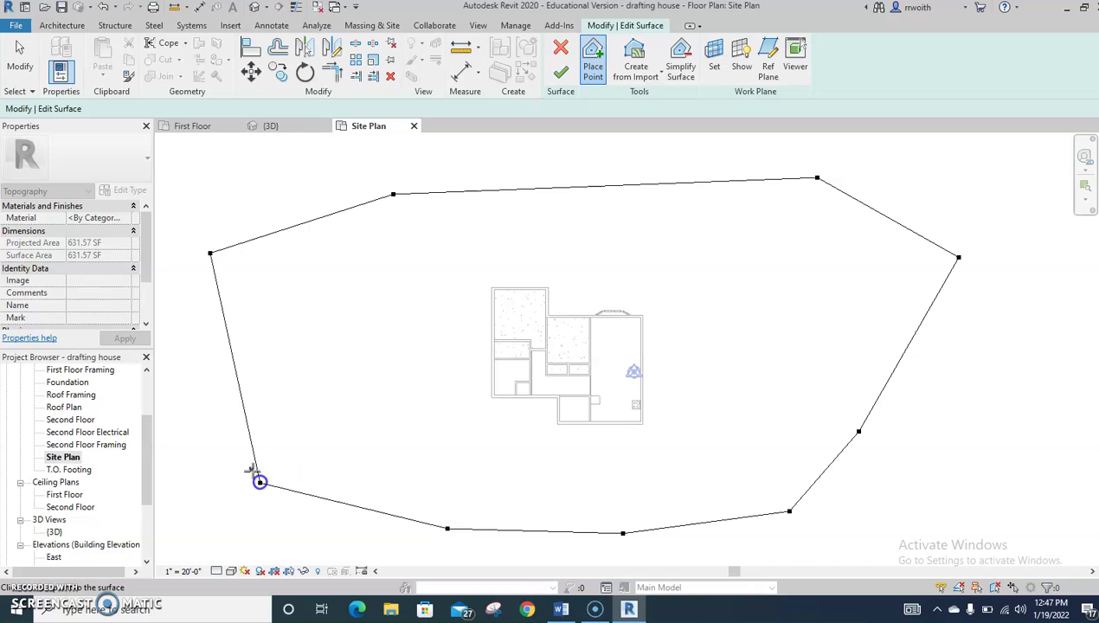
left_click(216, 379)
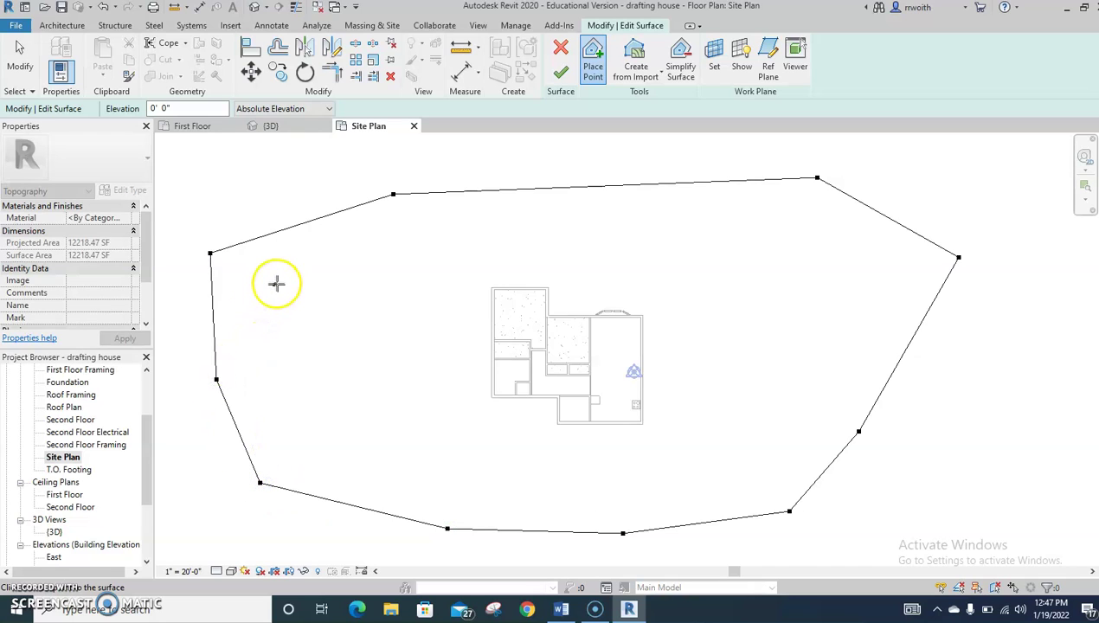
left_click(485, 189)
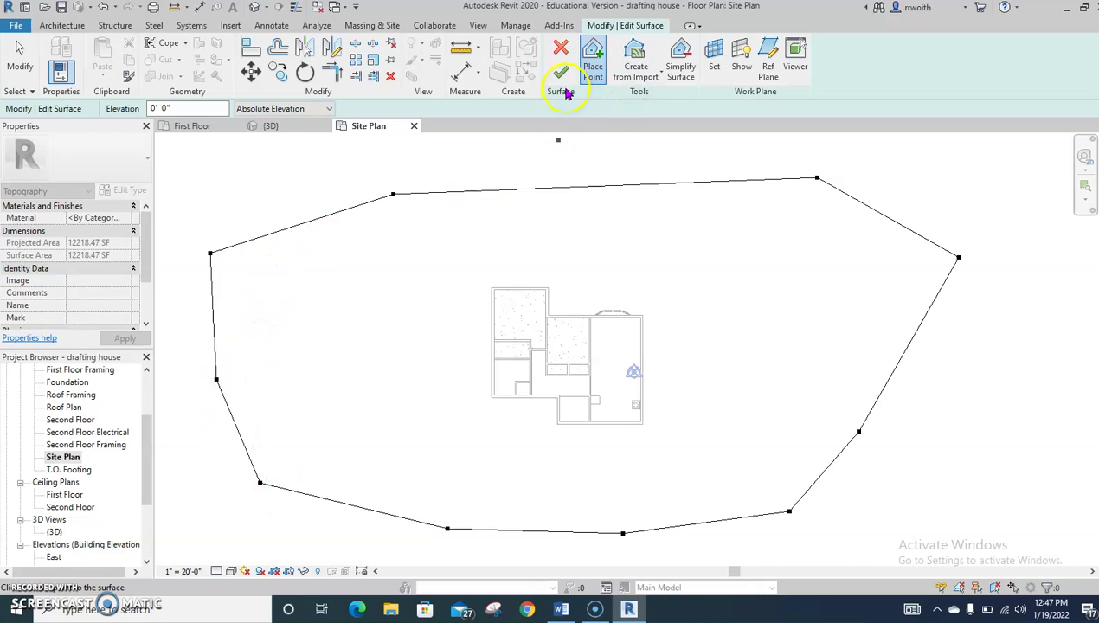
Step: Finish the toposurface and frame the house on it in the default 3D view
left_click(561, 74)
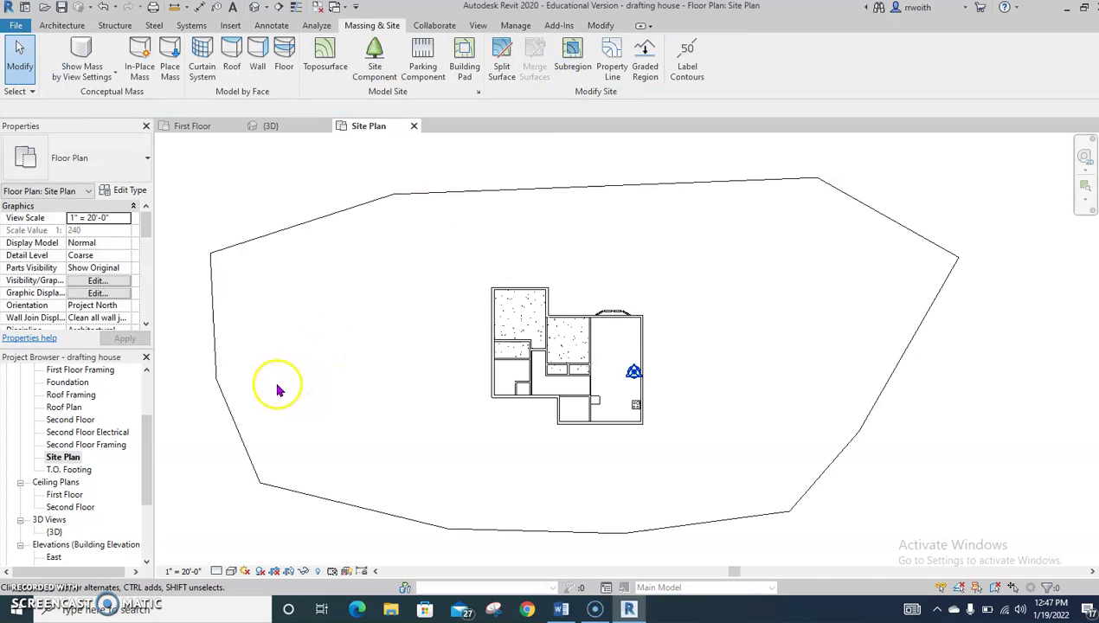
left_click(255, 9)
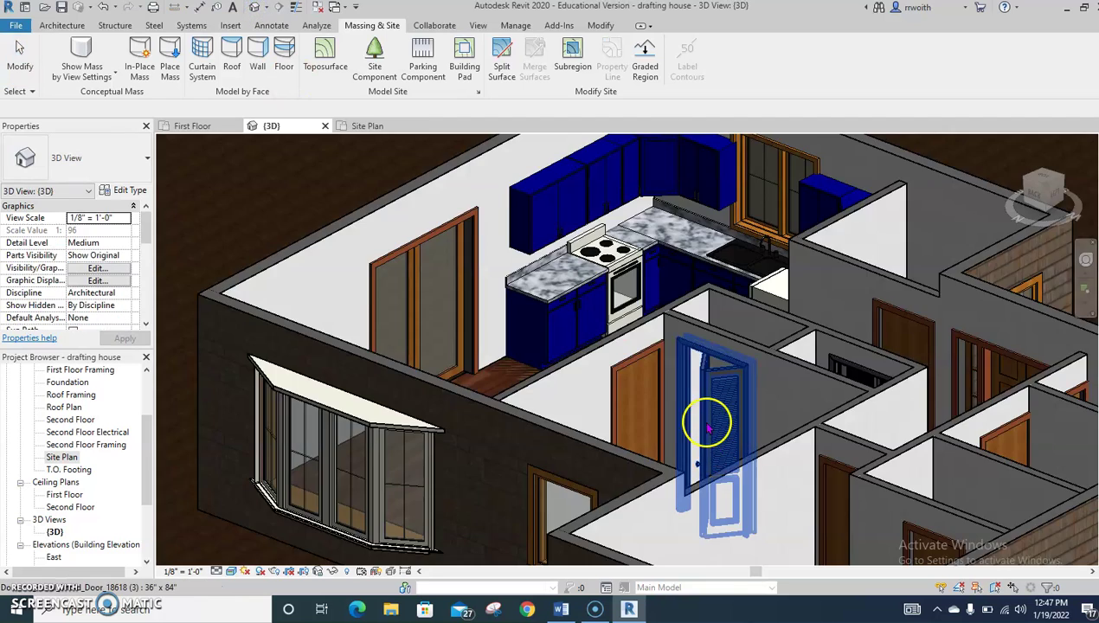
scroll(699, 412, "down", 3)
scroll(764, 392, "up", 10)
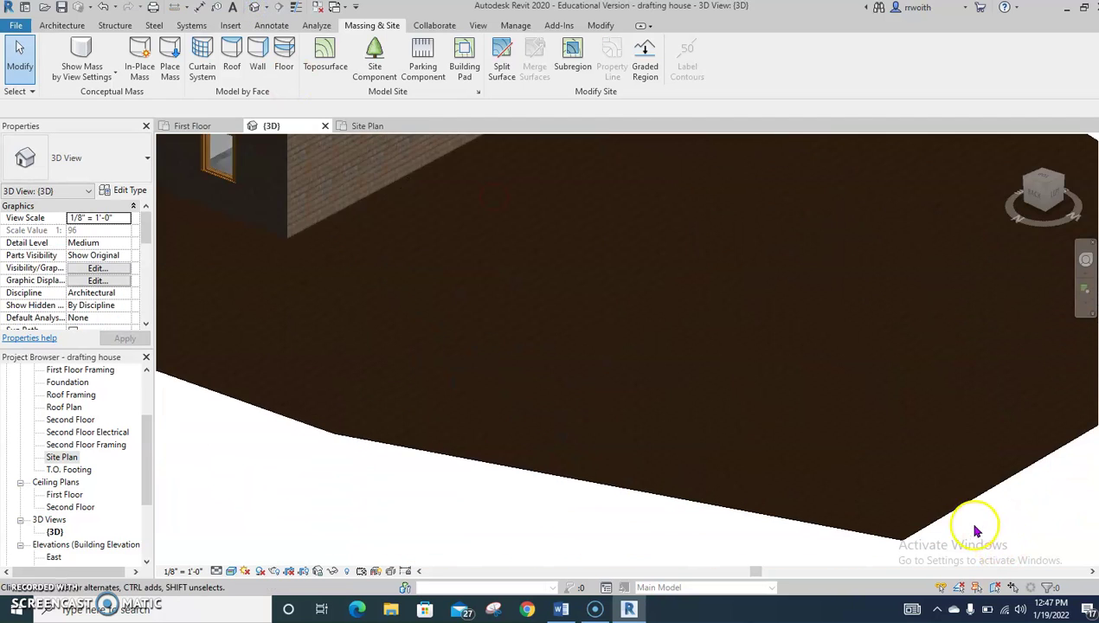
scroll(875, 501, "down", 8)
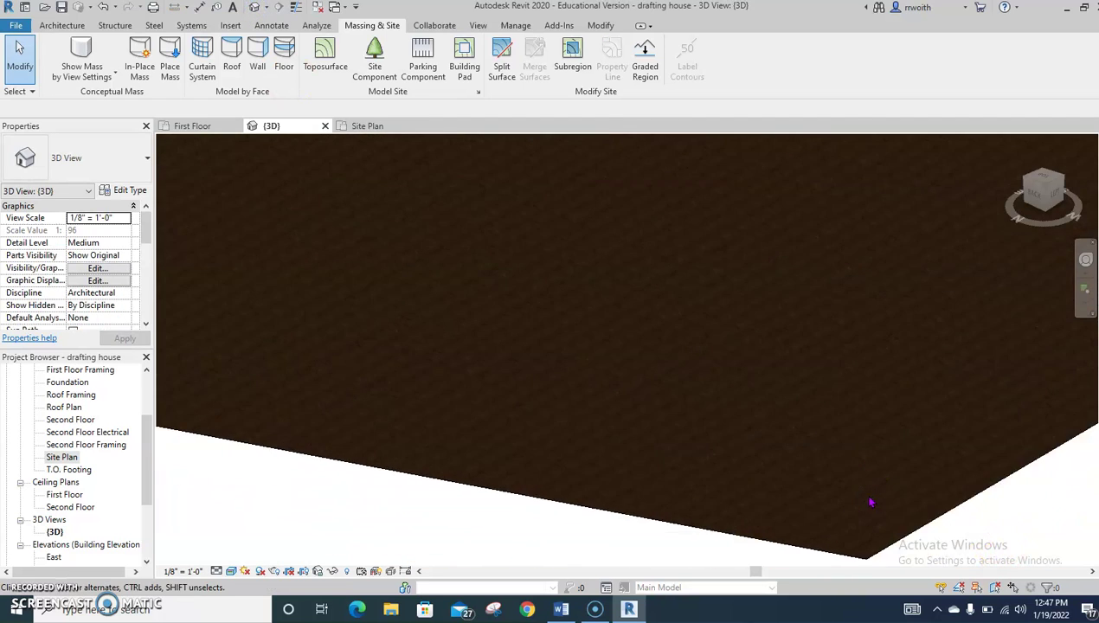
middle_click_drag(584, 511, 751, 571)
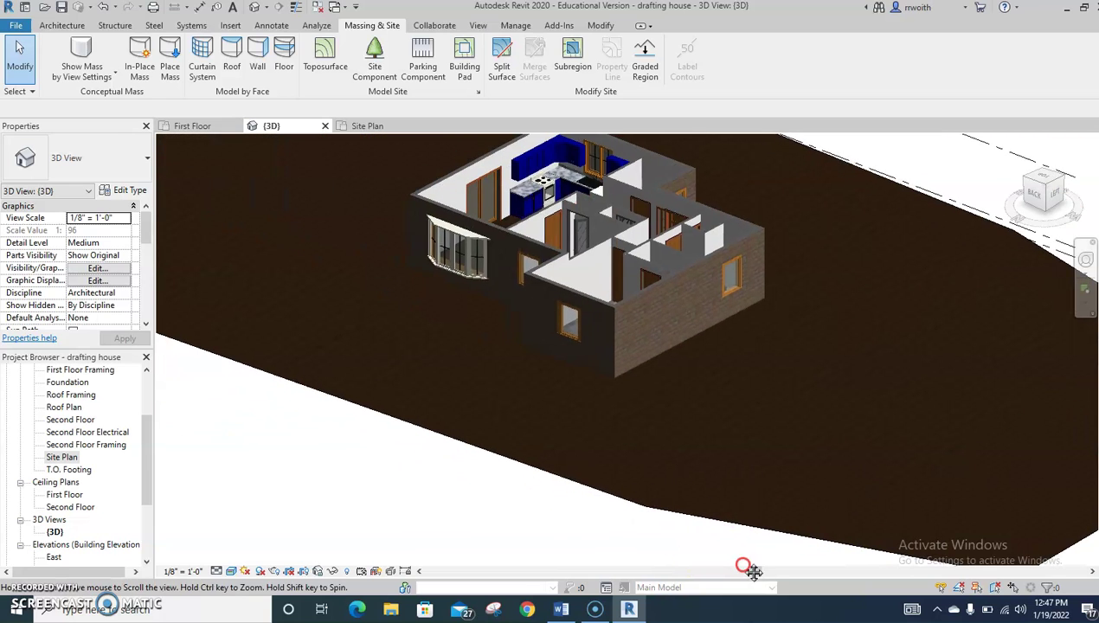
Step: Assign the Earth material to the toposurface and view its appearance settings
left_click(584, 489)
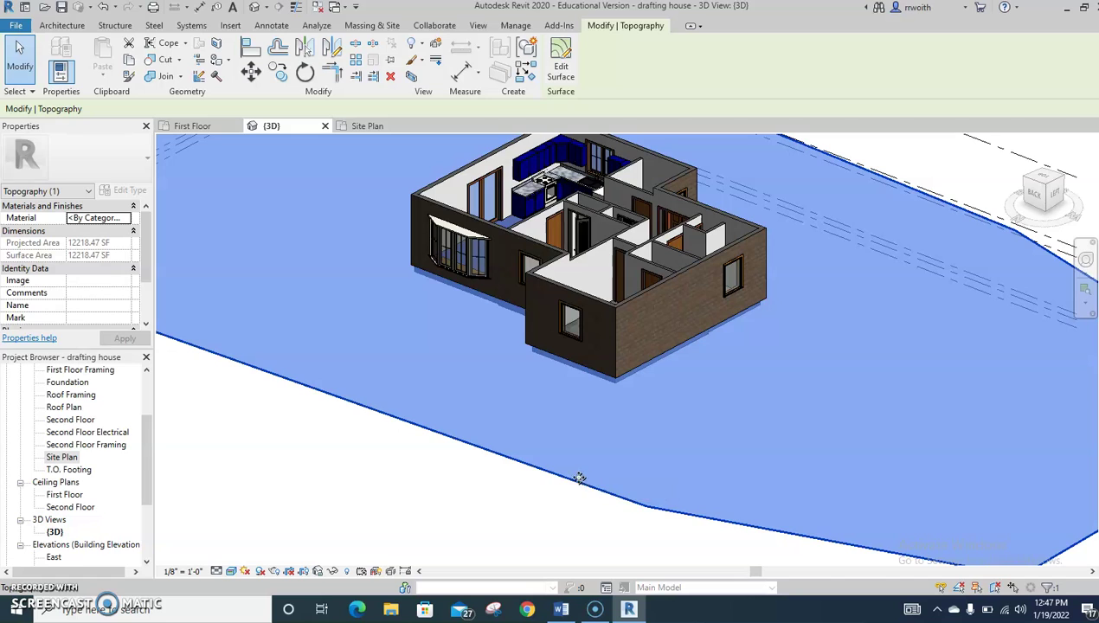
left_click(117, 217)
left_click(131, 218)
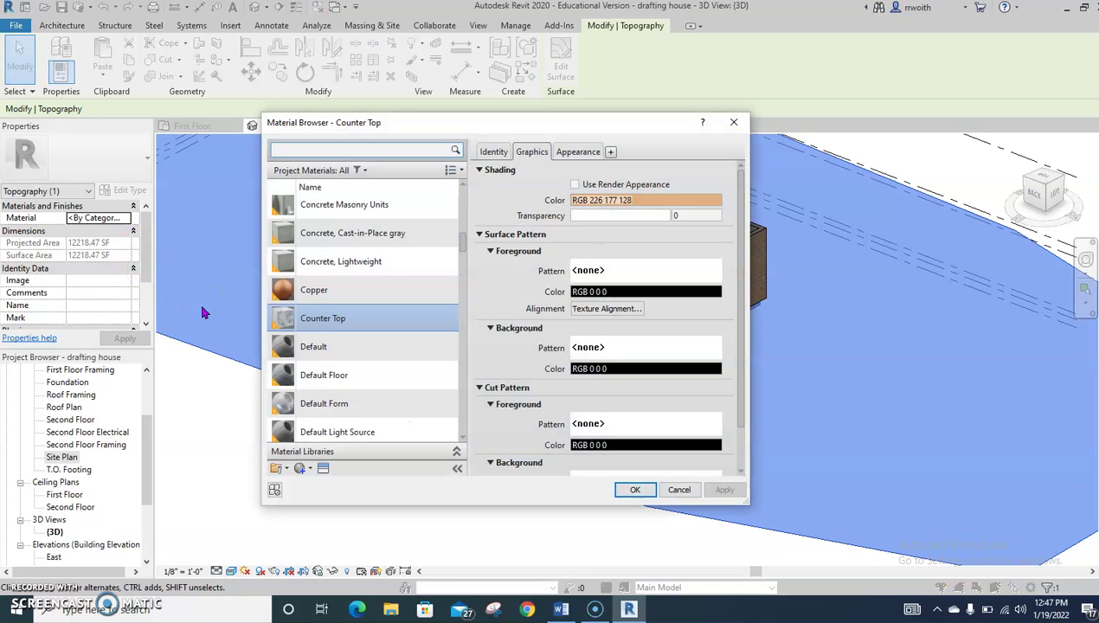
scroll(357, 346, "down", 5)
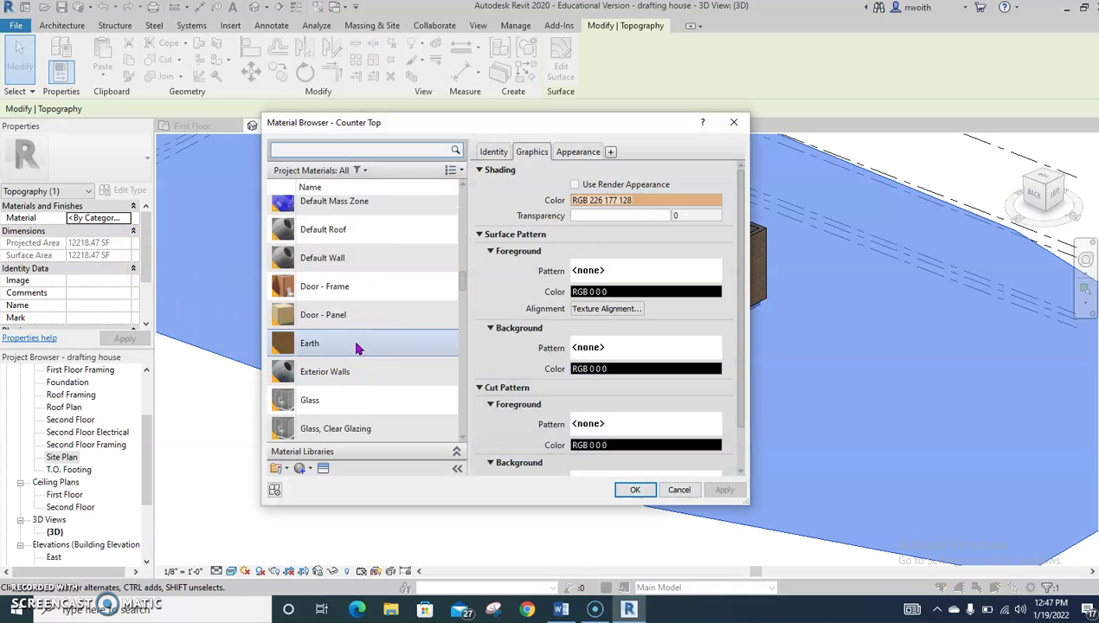
scroll(356, 349, "down", 1)
left_click(321, 242)
left_click(327, 268)
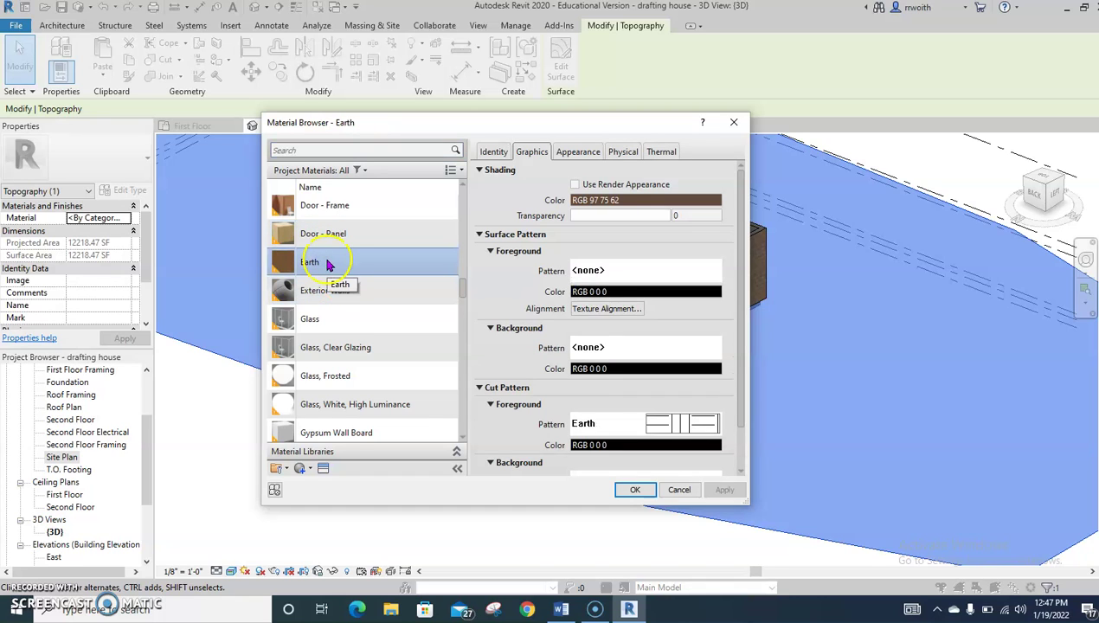
left_click(577, 155)
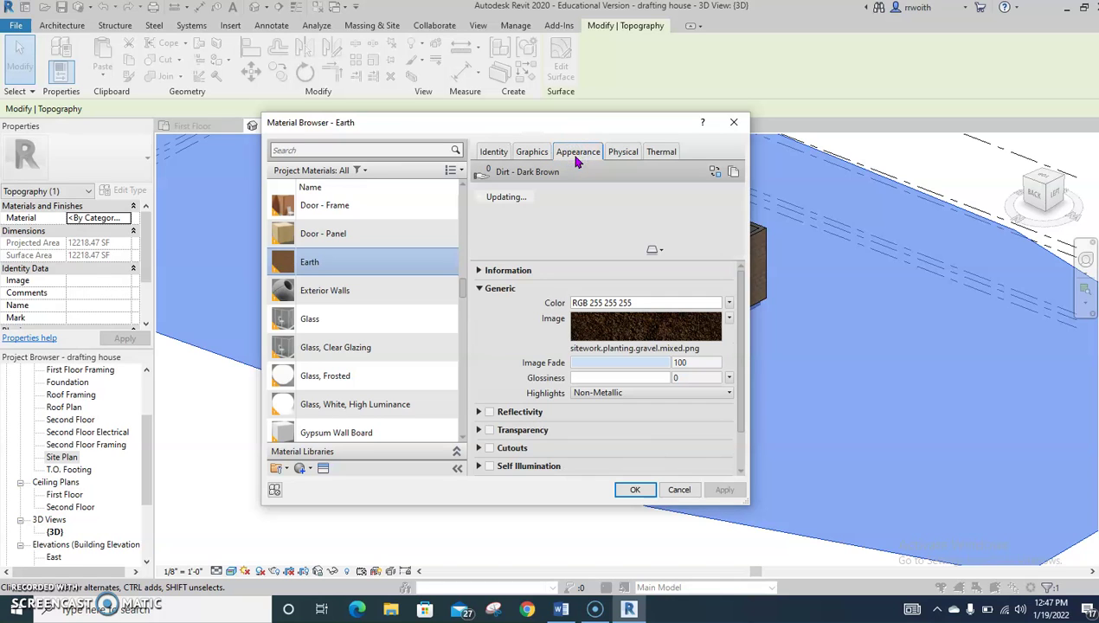
Step: Replace the Earth appearance with Grass - Dark Rye found by searching 'grass'
left_click(719, 176)
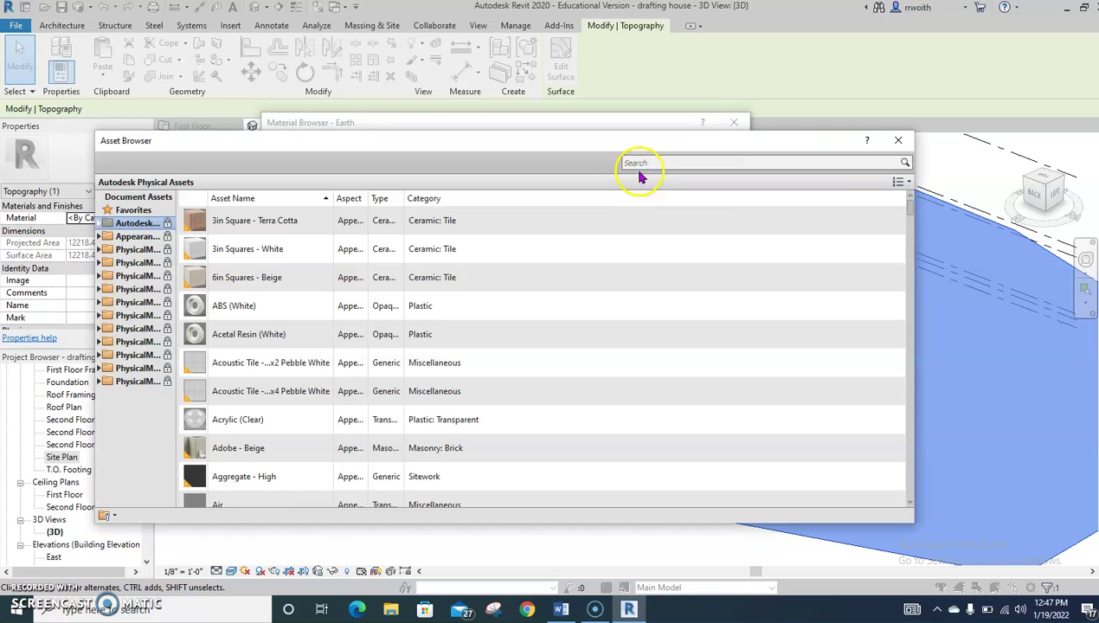
left_click(656, 164)
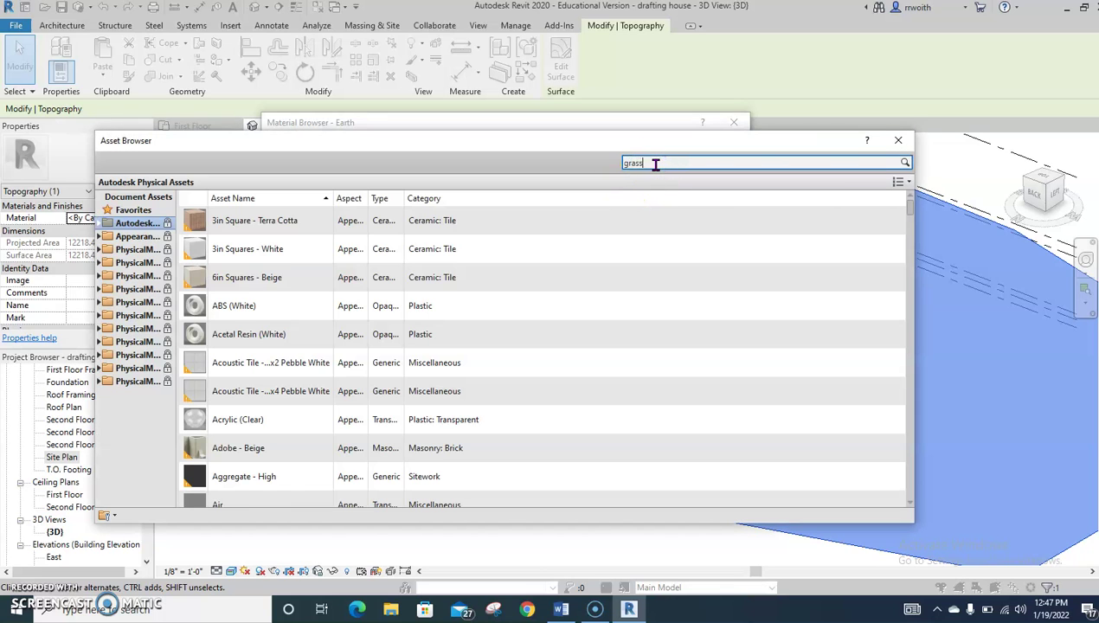
type("grass")
key("Return")
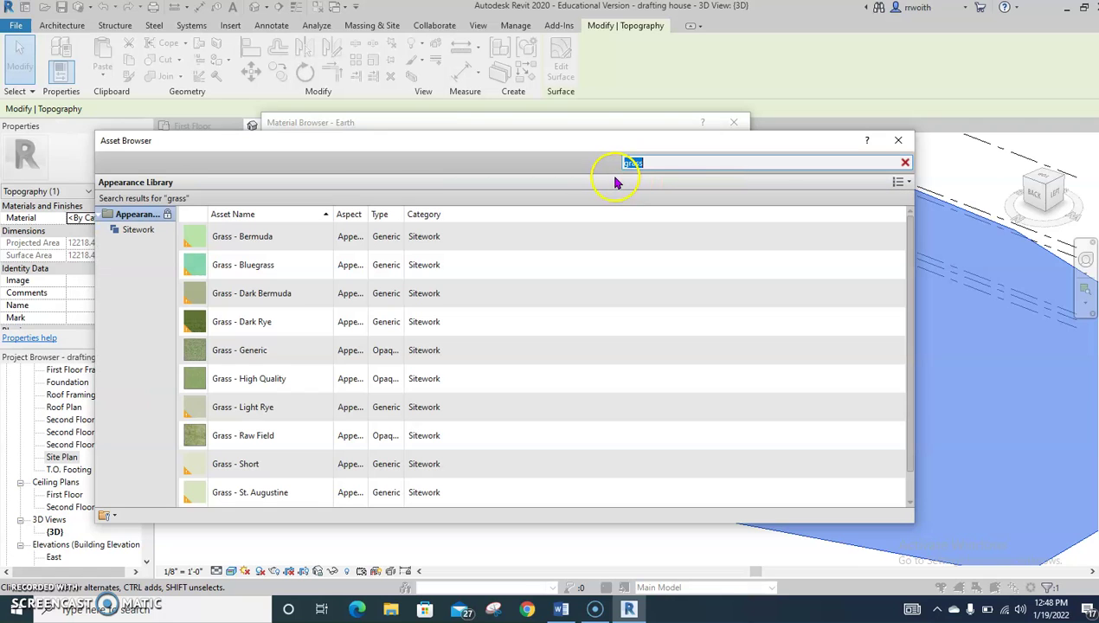
left_click(257, 323)
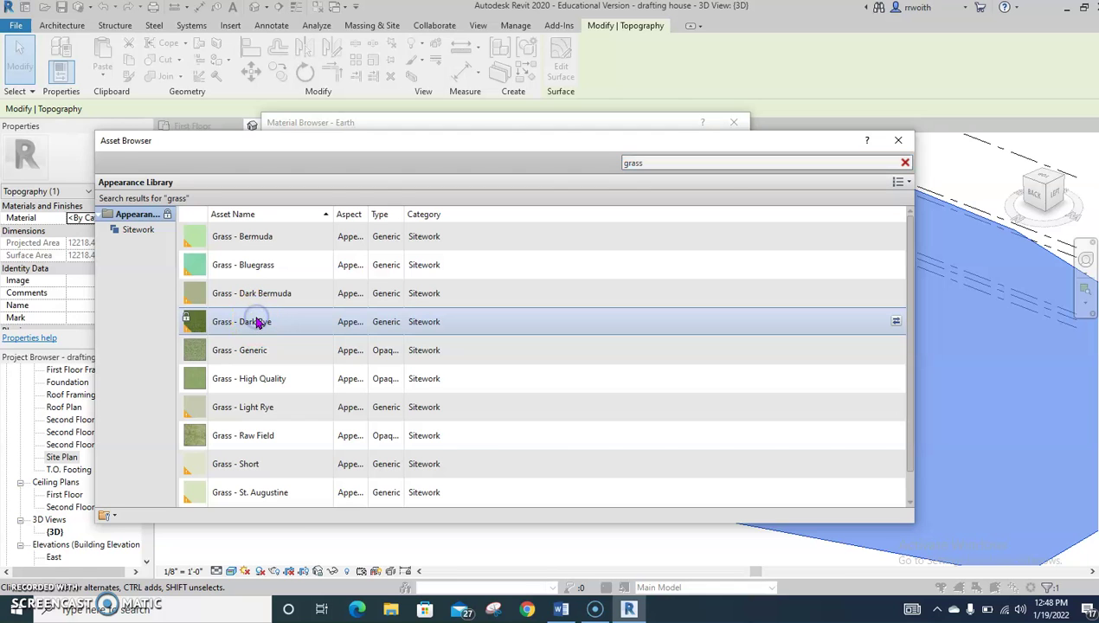
left_click_drag(744, 143, 705, 338)
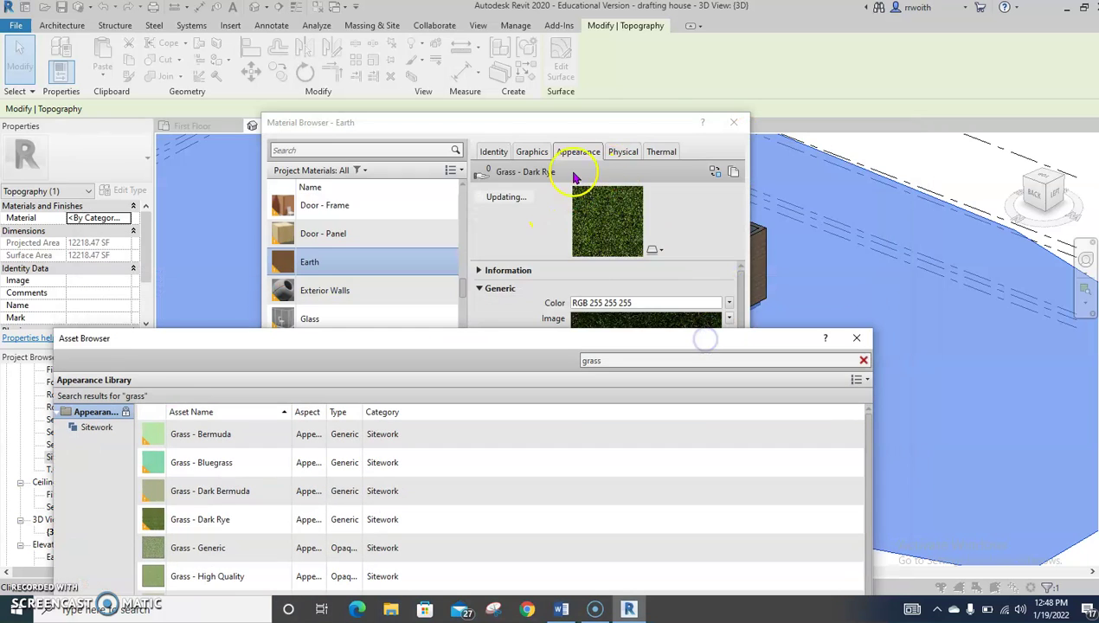
left_click(855, 337)
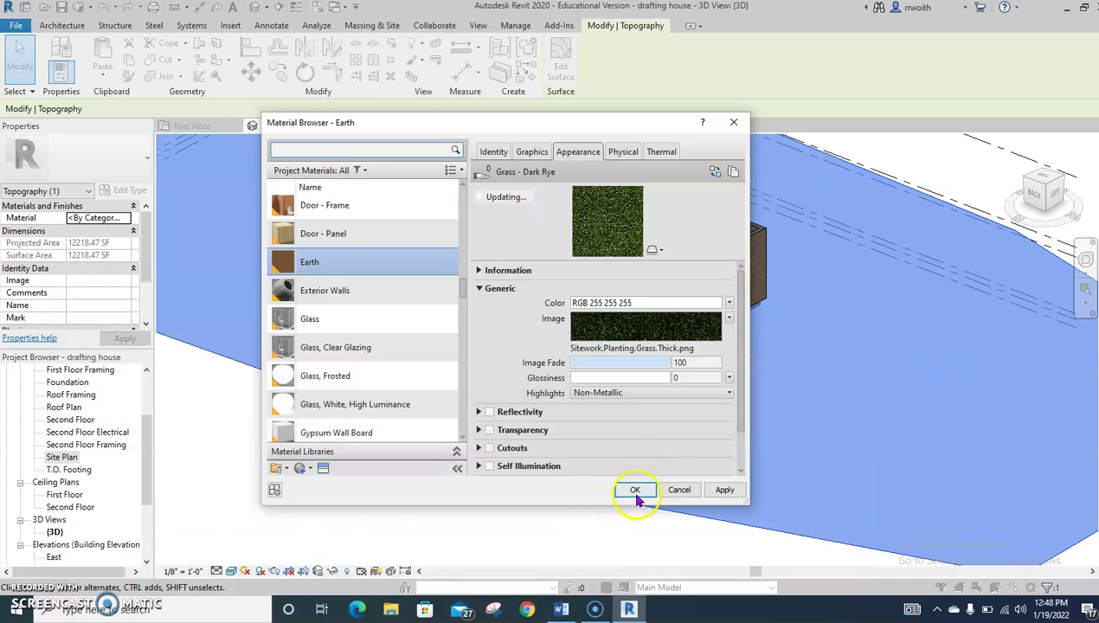
Step: Confirm grass as the toposurface material and orbit the 3D view to check the green site
left_click(638, 490)
left_click(477, 508)
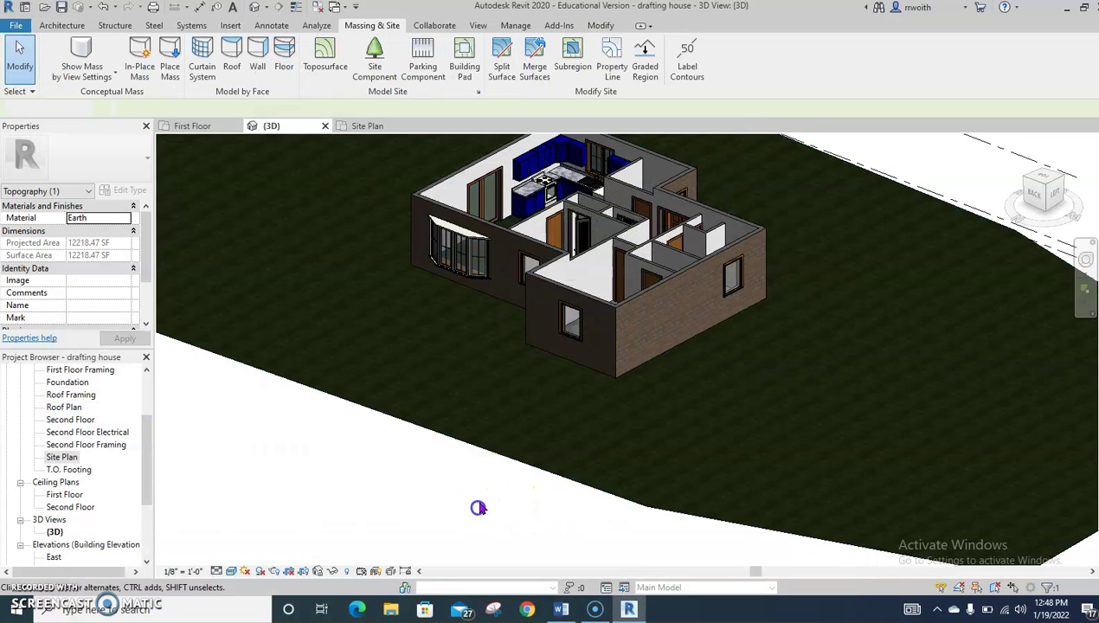
scroll(741, 490, "up", 6)
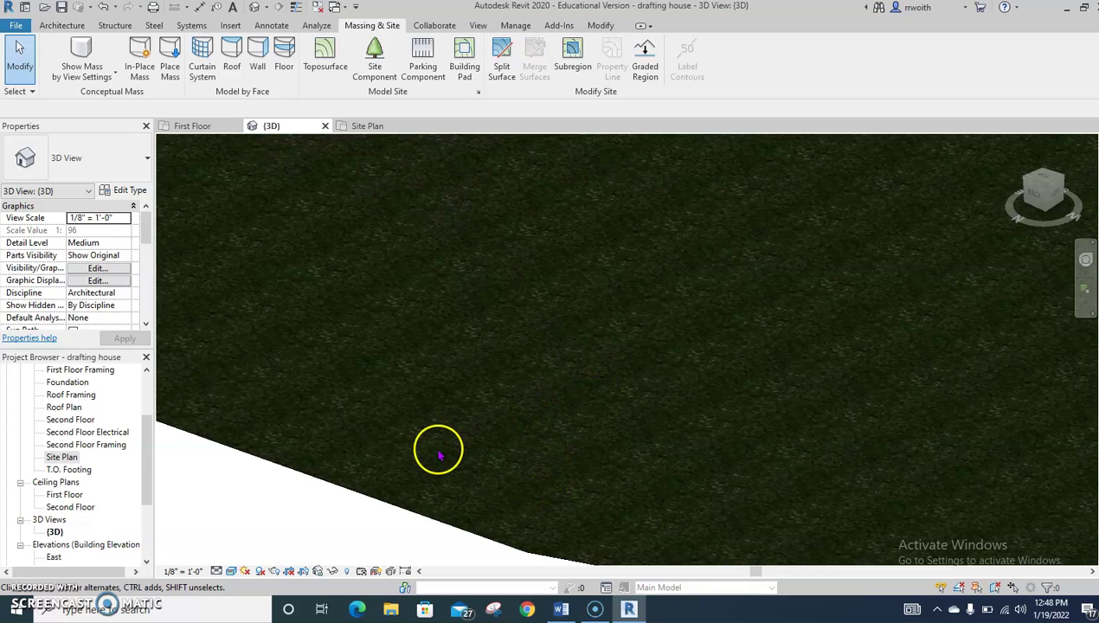
scroll(426, 463, "down", 5)
middle_click_drag(426, 462, 727, 460)
middle_click_drag(748, 368, 681, 499, "shift")
middle_click_drag(388, 215, 603, 453, "shift")
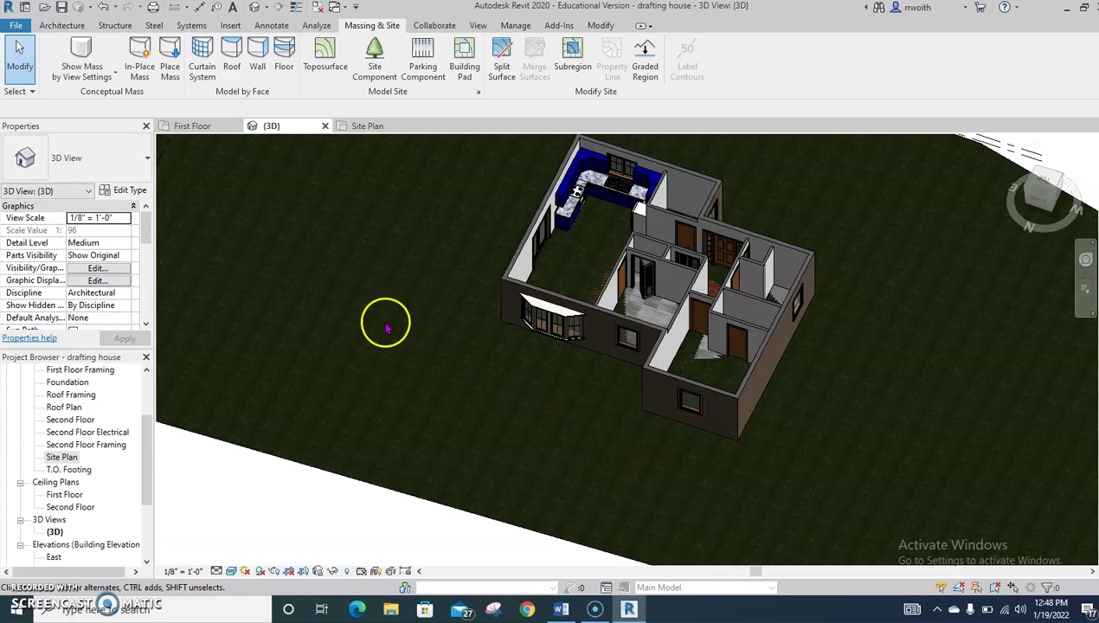
Step: In the Site Plan, start a building pad set to the Basement level
double_click(59, 459)
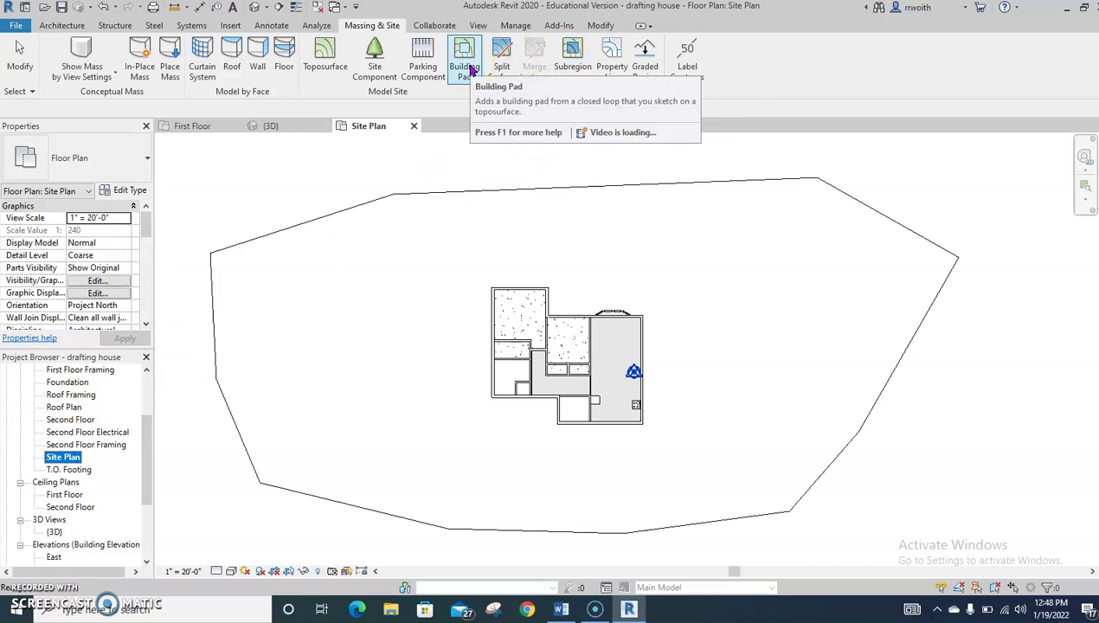
left_click(470, 70)
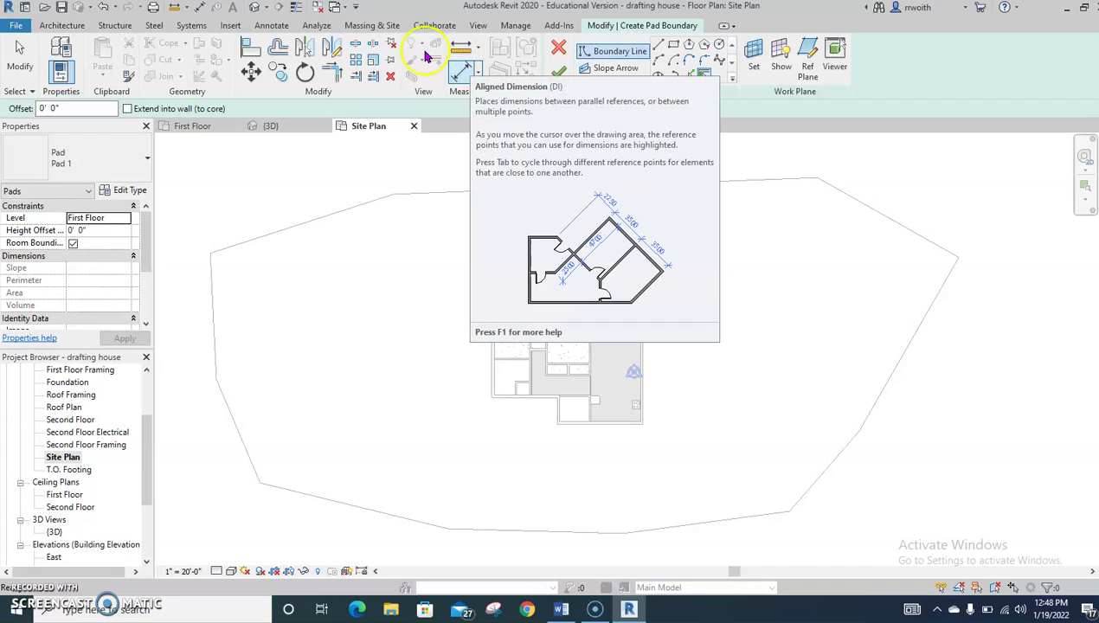
left_click(126, 219)
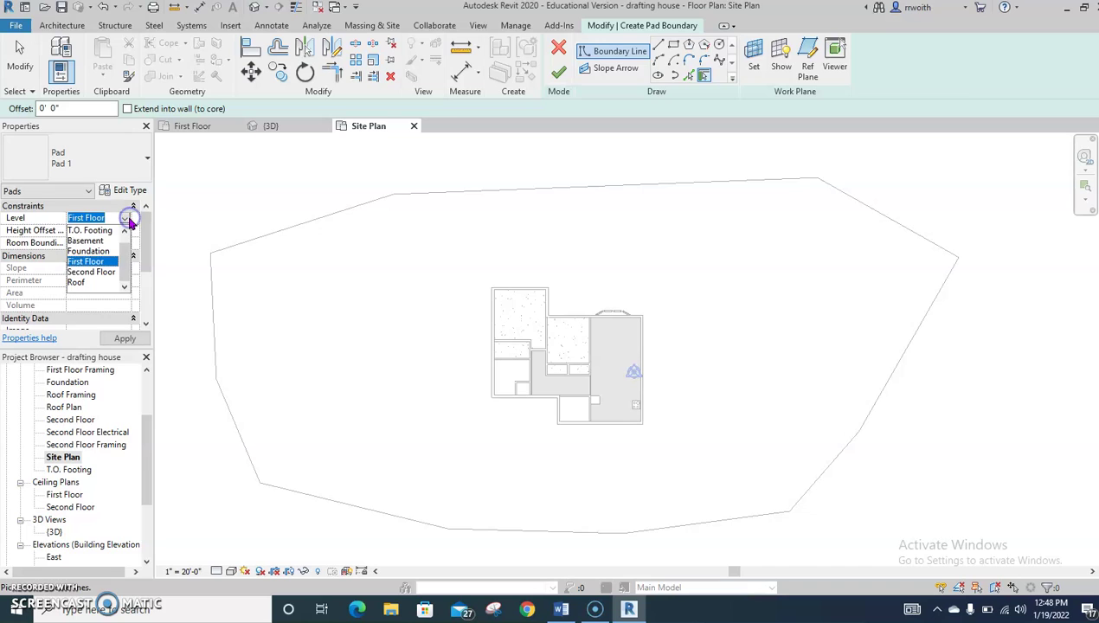
left_click(76, 241)
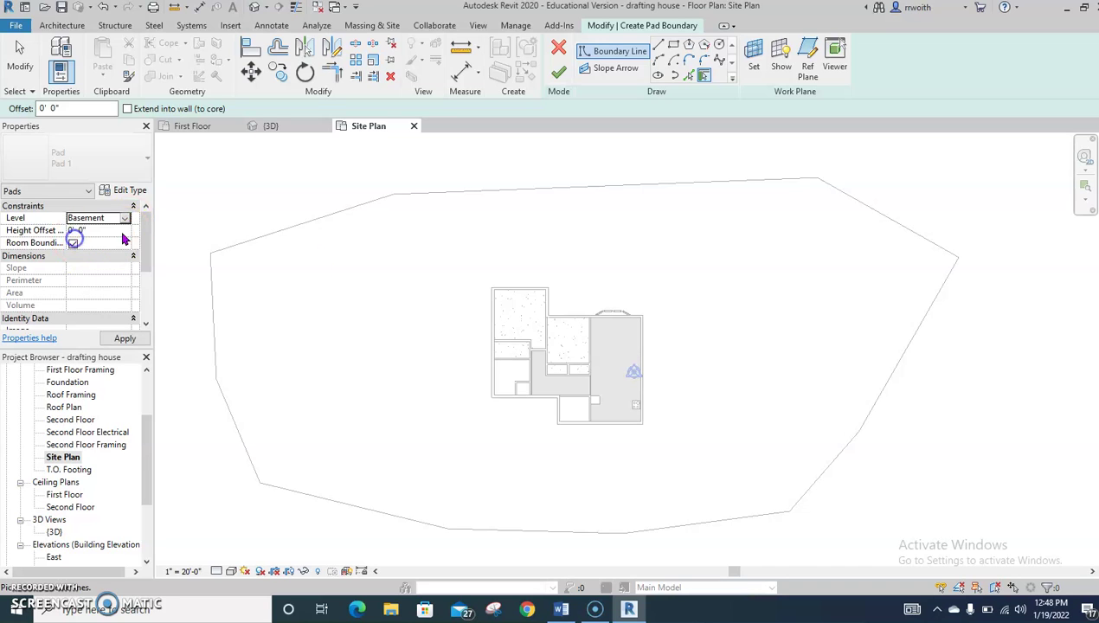
Step: Pick the six exterior house walls to trace the pad boundary
left_click(496, 349)
left_click(522, 291)
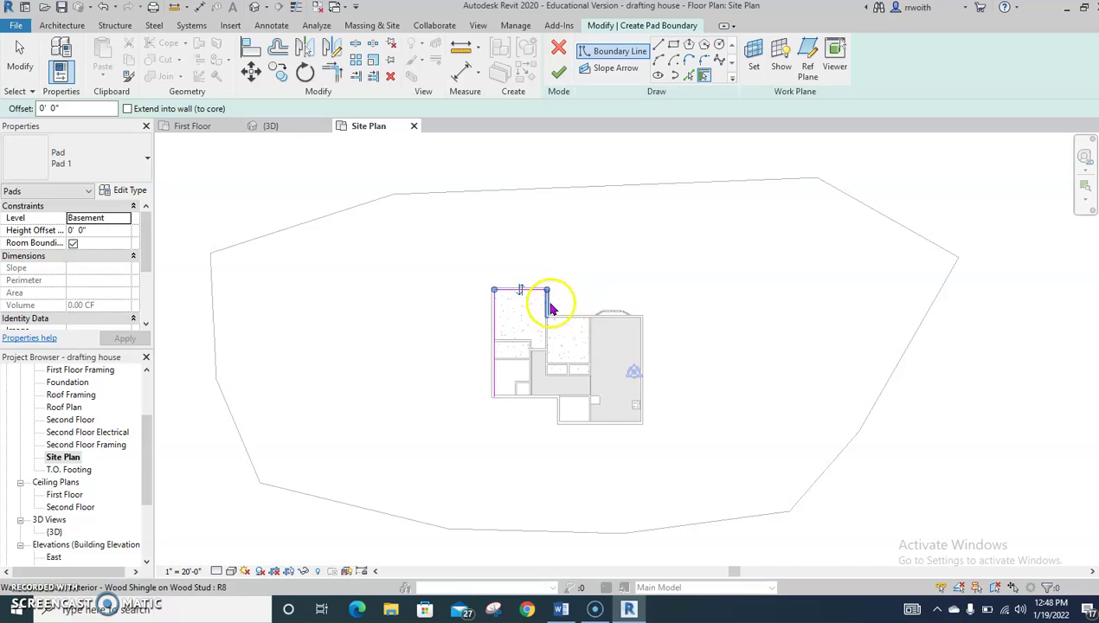
left_click(550, 308)
left_click(564, 315)
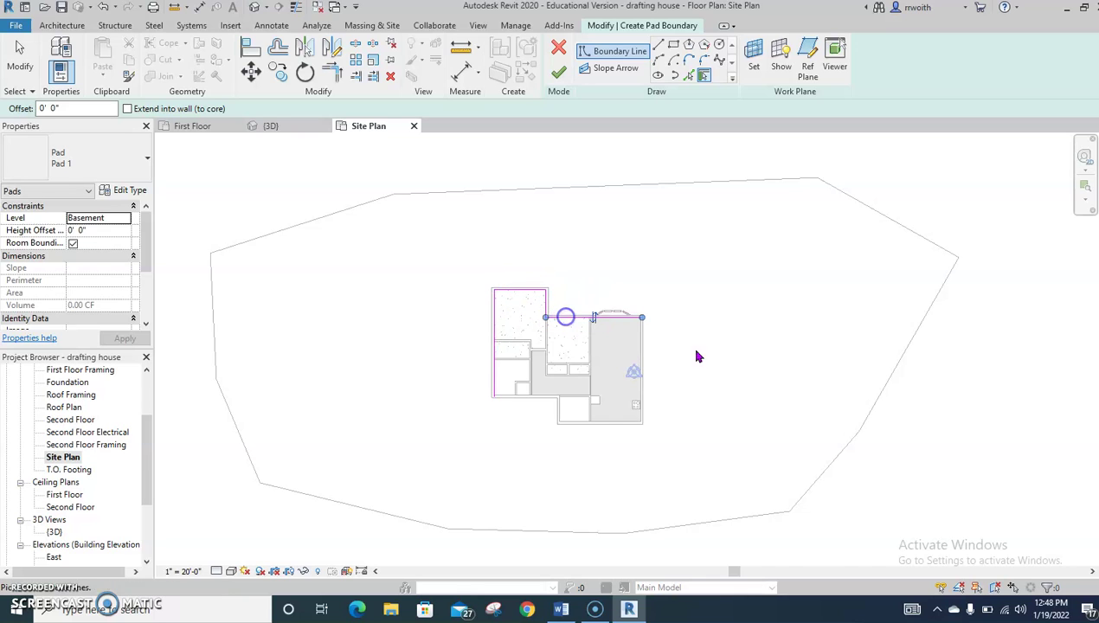
left_click(649, 366)
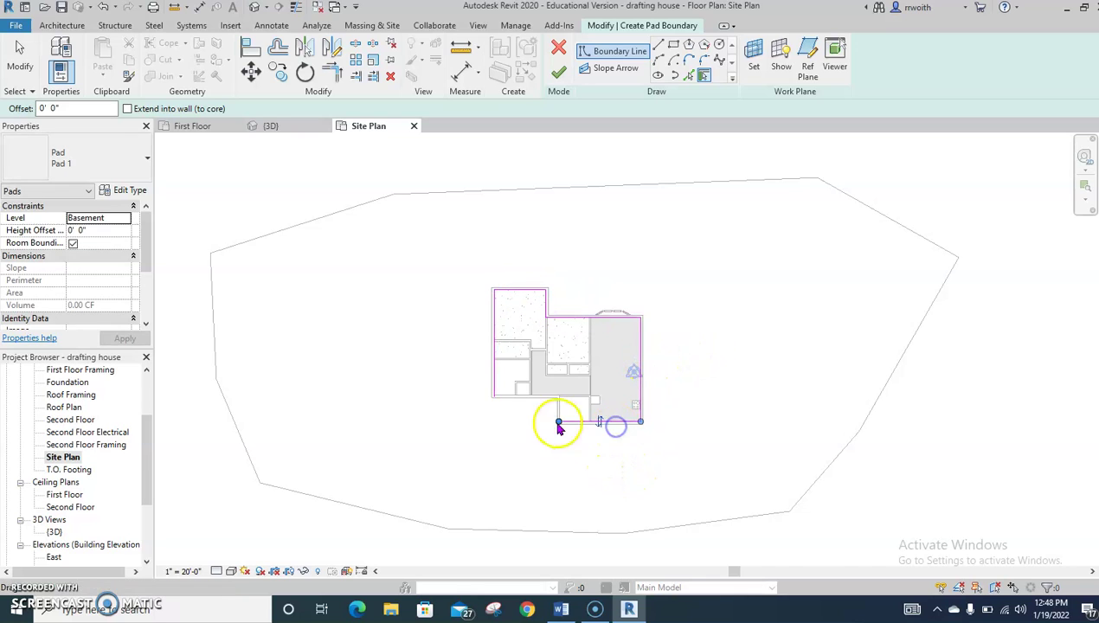
left_click(537, 404)
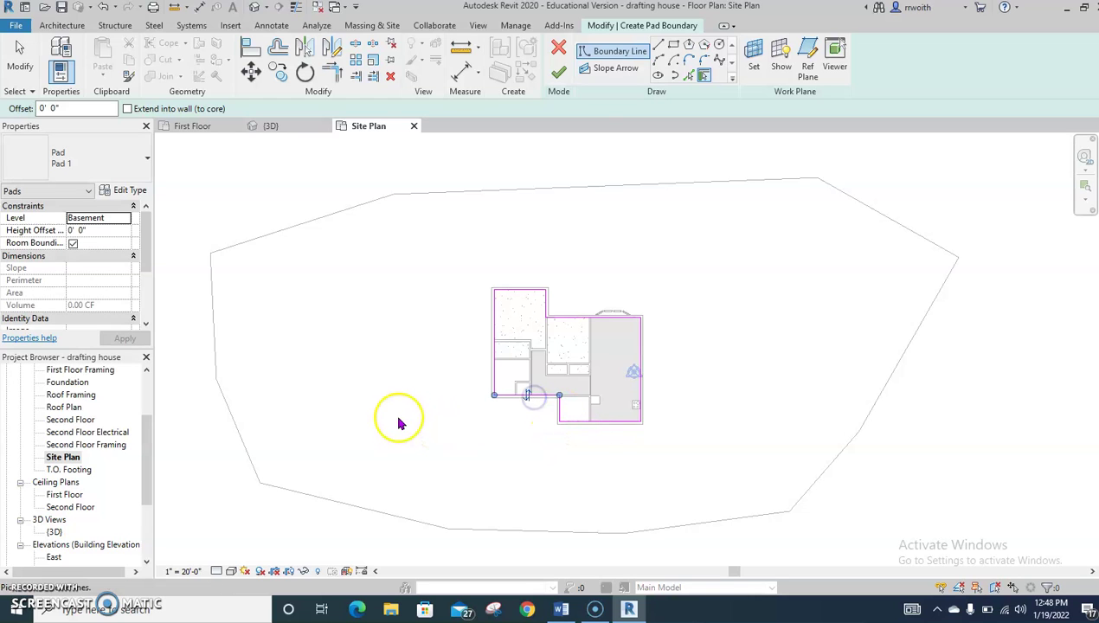
Step: Finish the Basement building pad and check it in the 3D view
left_click(558, 74)
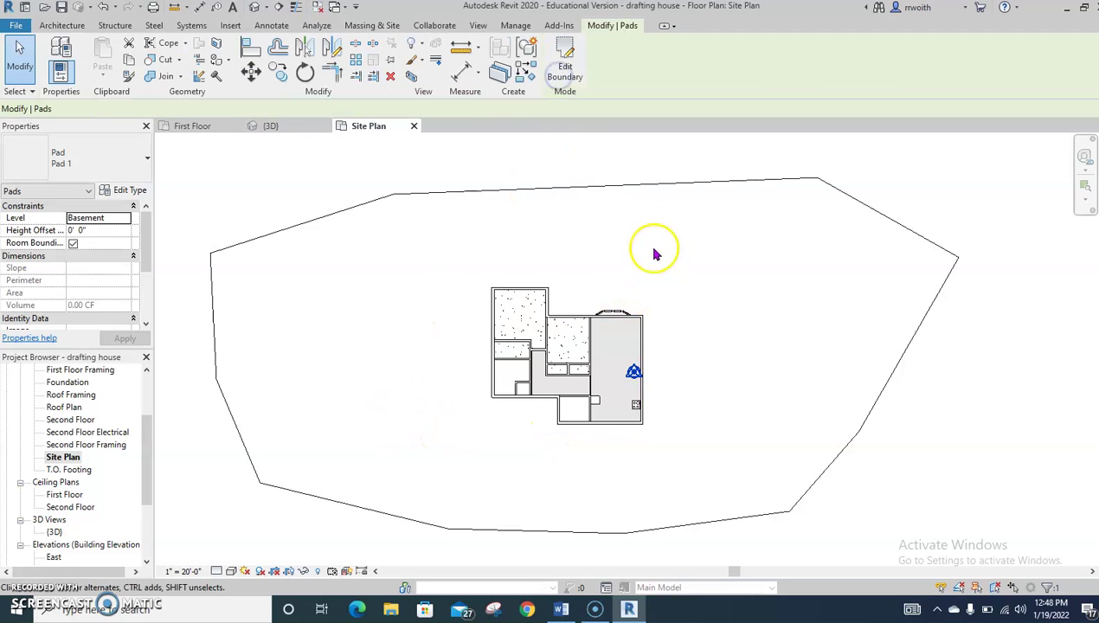
left_click(252, 8)
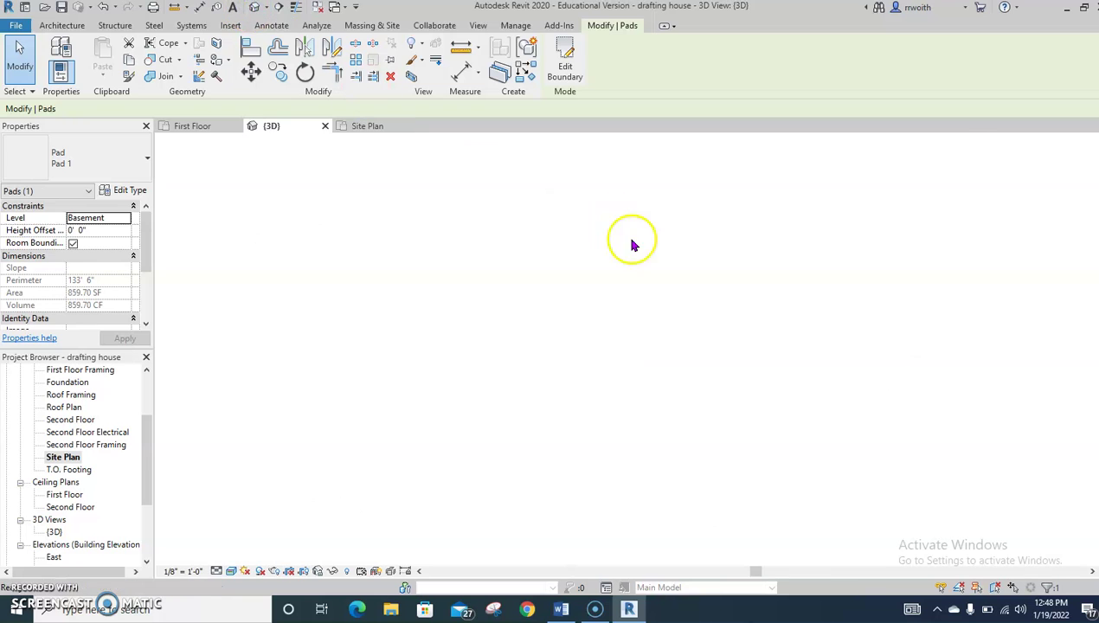
key("Escape")
mouse_move(612, 314)
middle_mouse_down("shift")
mouse_move(623, 339)
mouse_move(618, 305)
middle_mouse_up("shift")
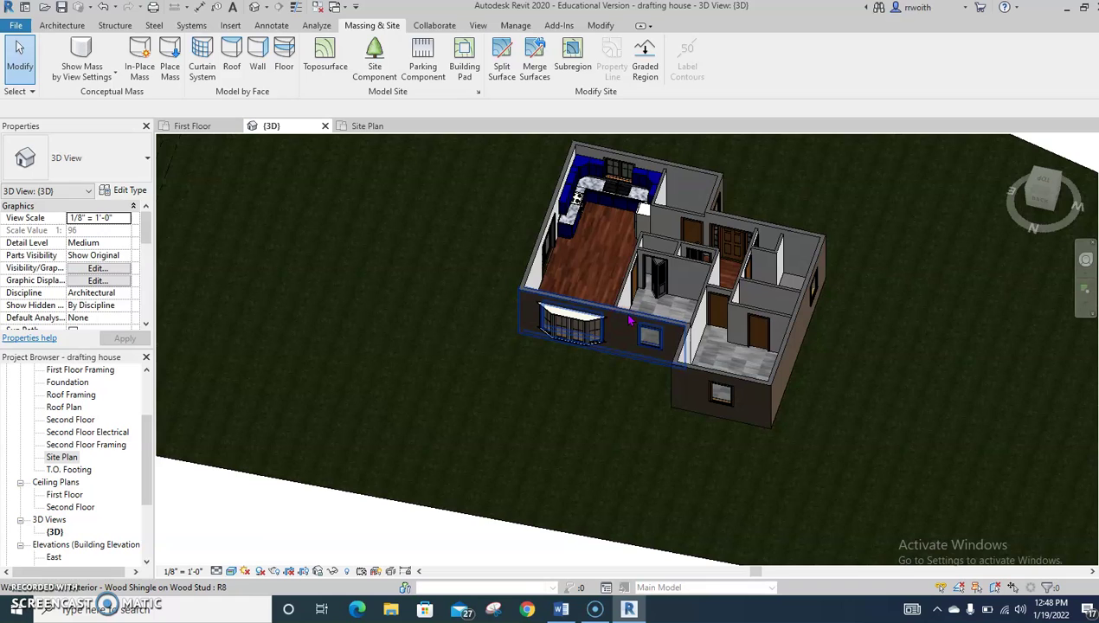
Step: Return to the Site Plan and shift the view up and left
double_click(63, 458)
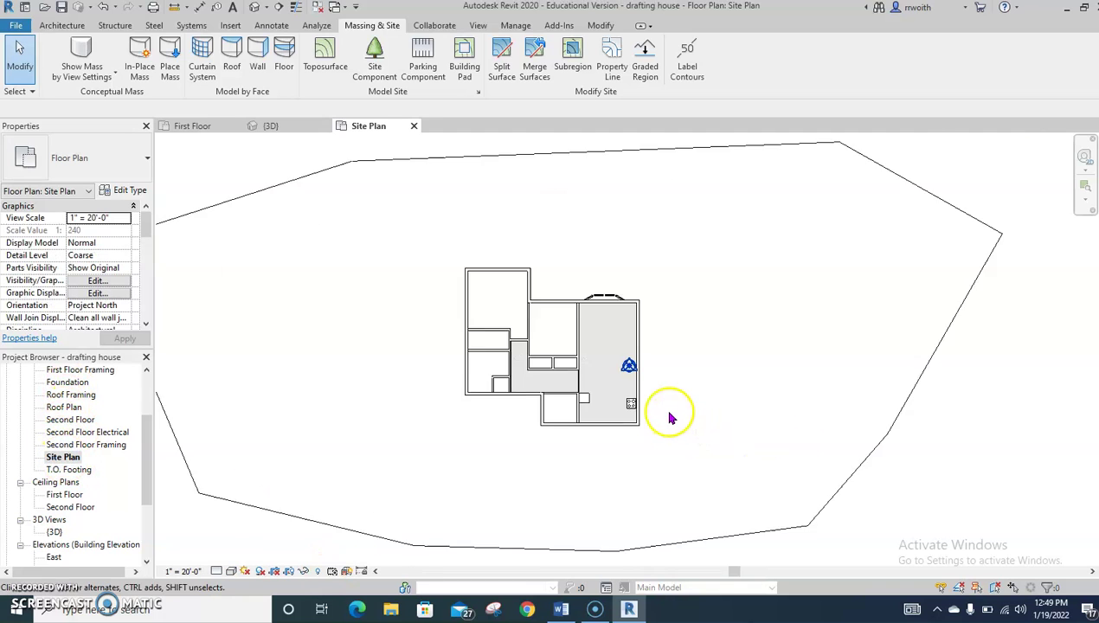
scroll(671, 418, "up", 3)
scroll(668, 410, "down", 2)
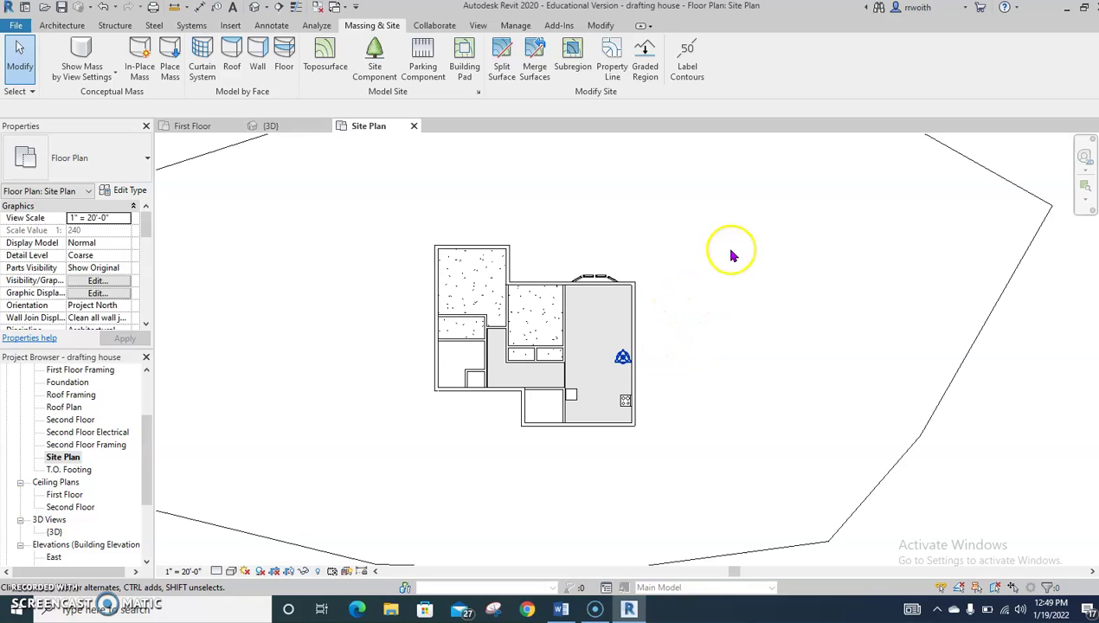
middle_click_drag(682, 326, 633, 287)
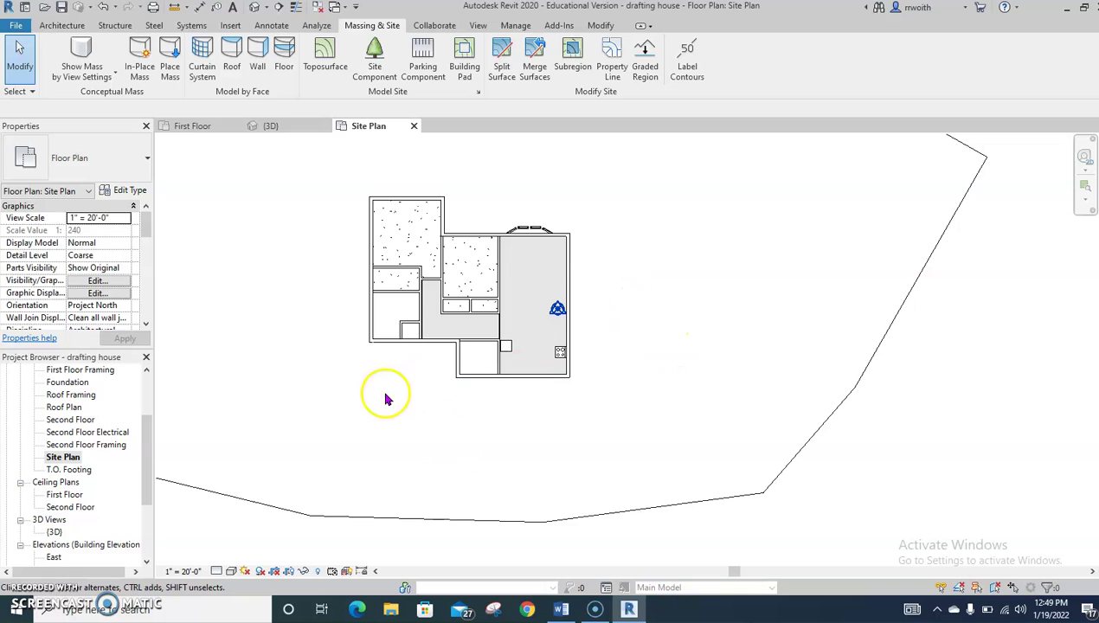
Step: Orbit and pan the 3D view to inspect the grass cleared from the house footprint
left_click(256, 8)
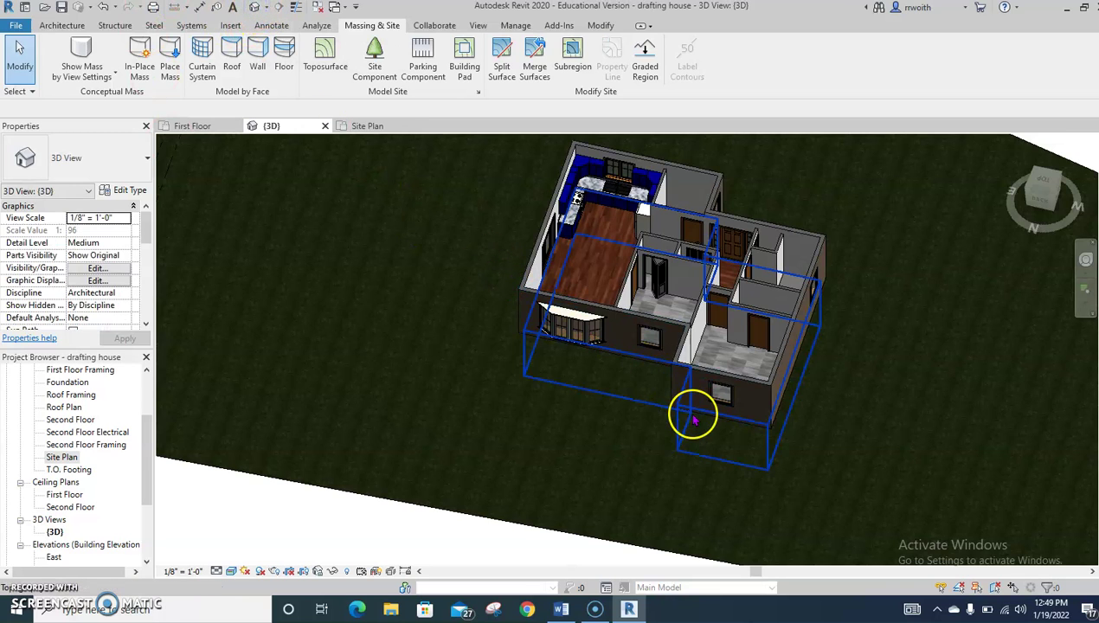
middle_click_drag(707, 444, 519, 424, "shift")
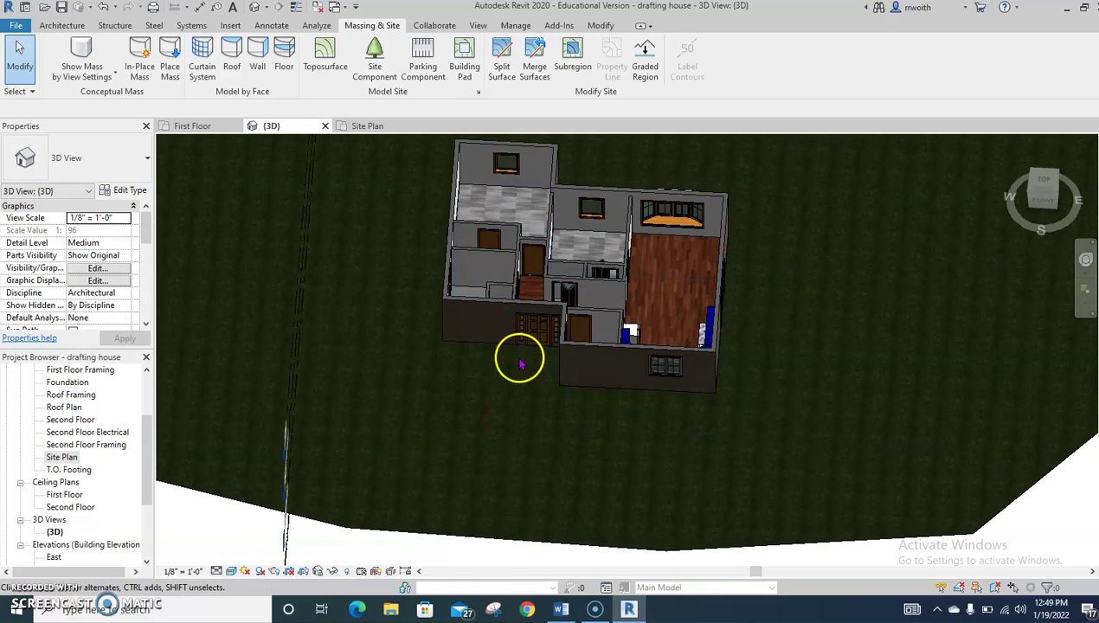
middle_click_drag(539, 378, 559, 399, "shift")
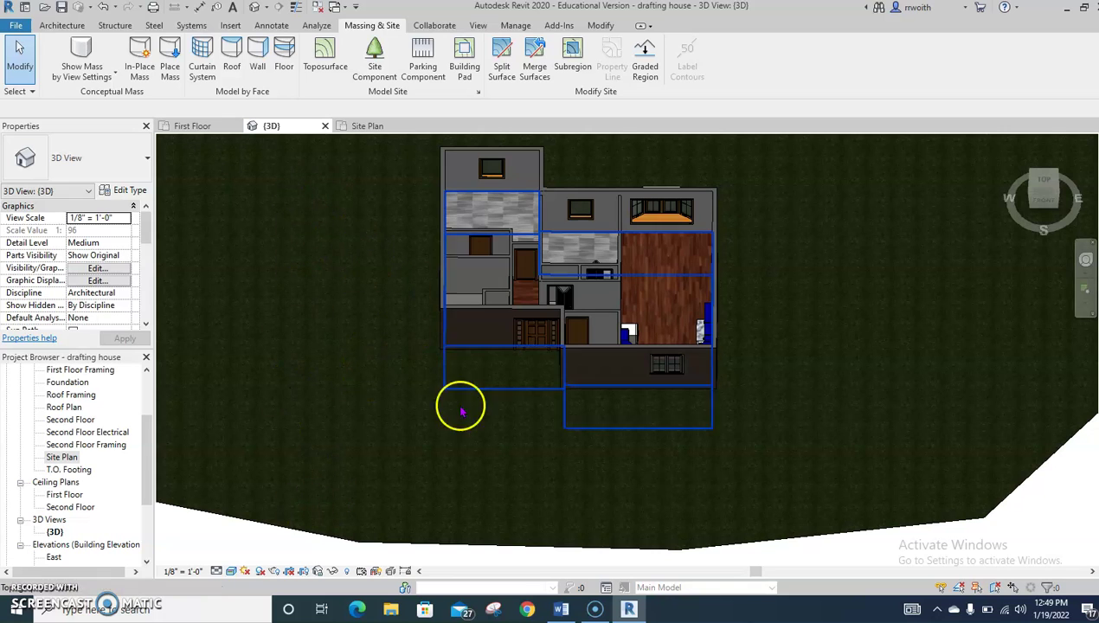
middle_click_drag(750, 454, 653, 386)
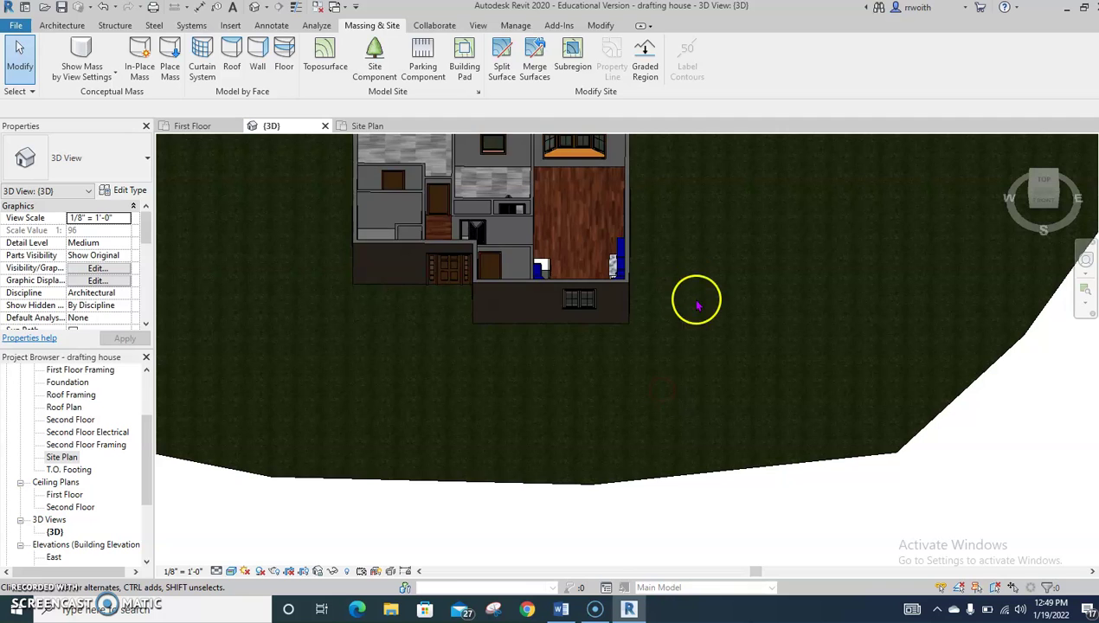
middle_click_drag(696, 307, 658, 447, "shift")
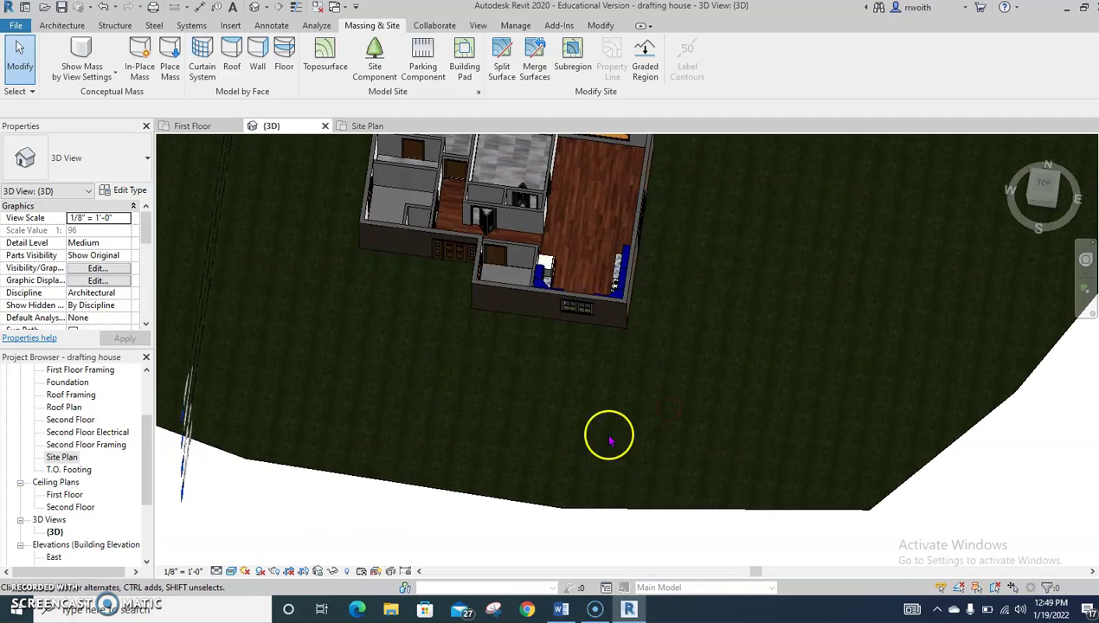
middle_click_drag(638, 368, 714, 391, "shift")
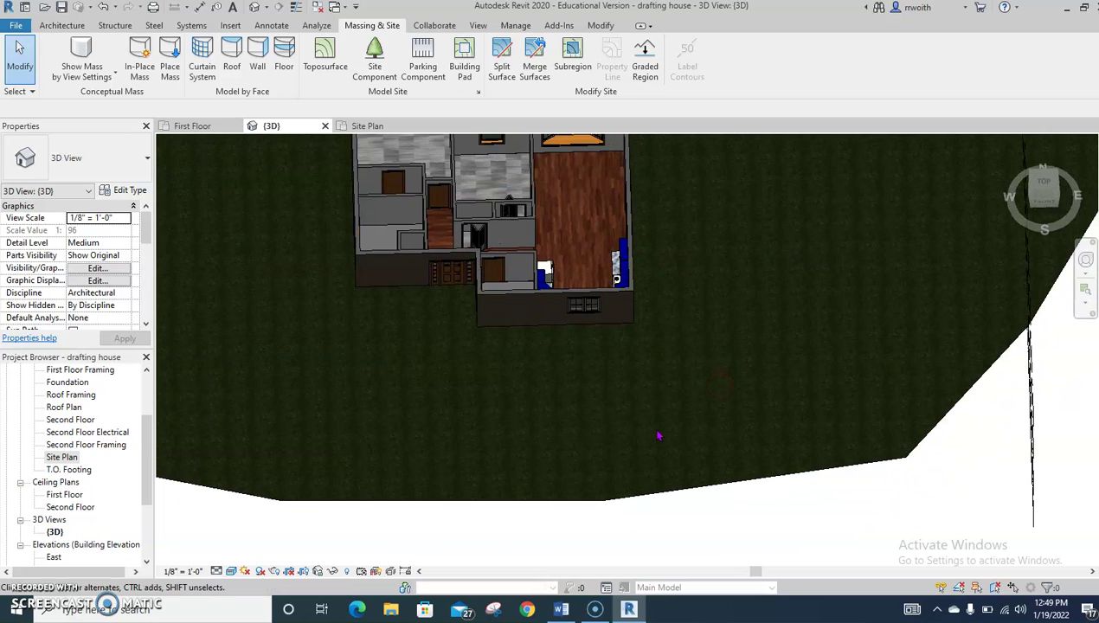
Step: Show the Site Plan in Realistic style and start a subregion, activating its Material property
double_click(58, 458)
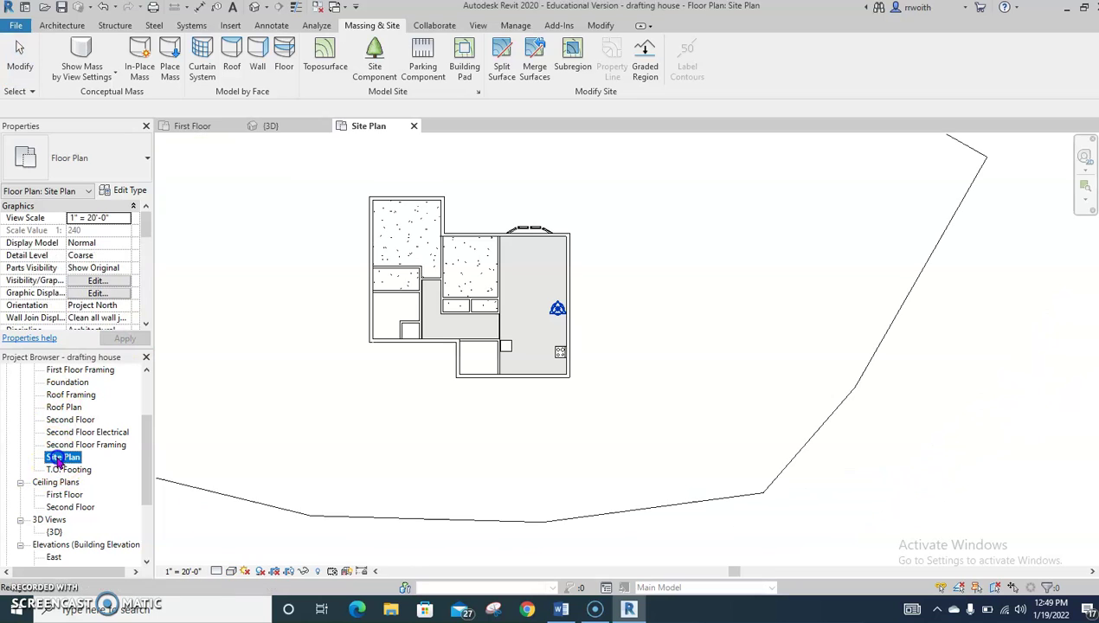
middle_click_drag(466, 376, 360, 369)
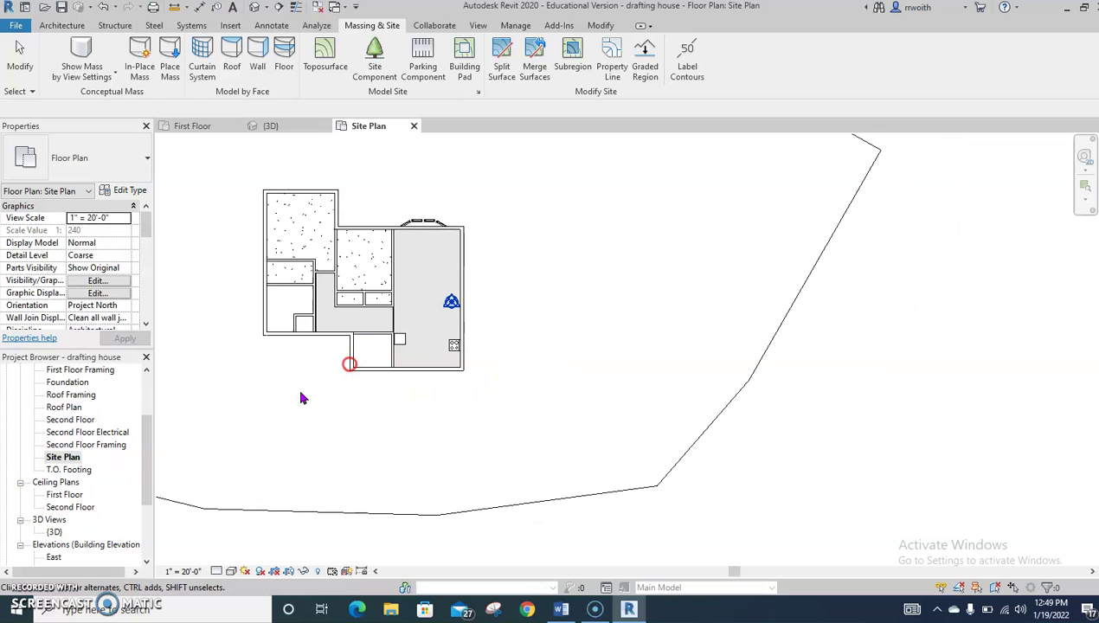
left_click(232, 572)
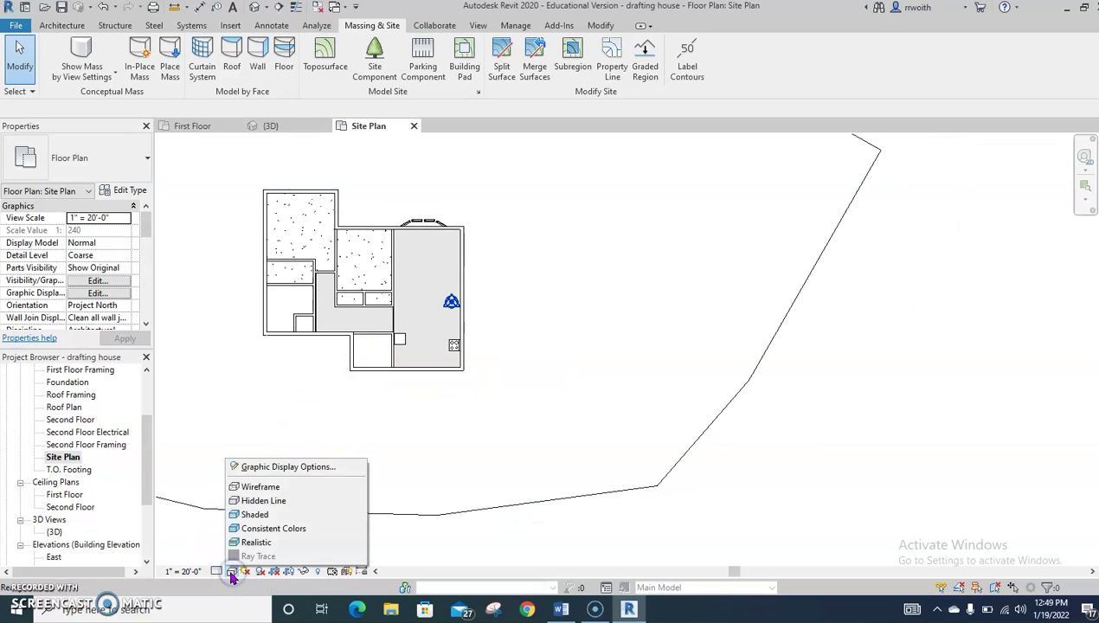
left_click(251, 542)
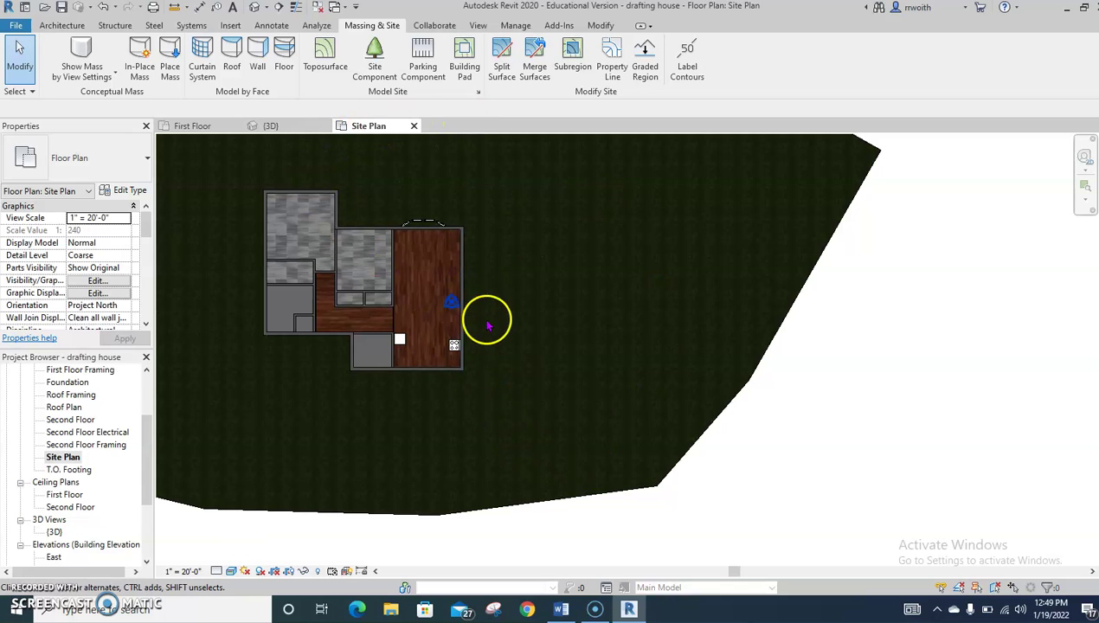
left_click(572, 61)
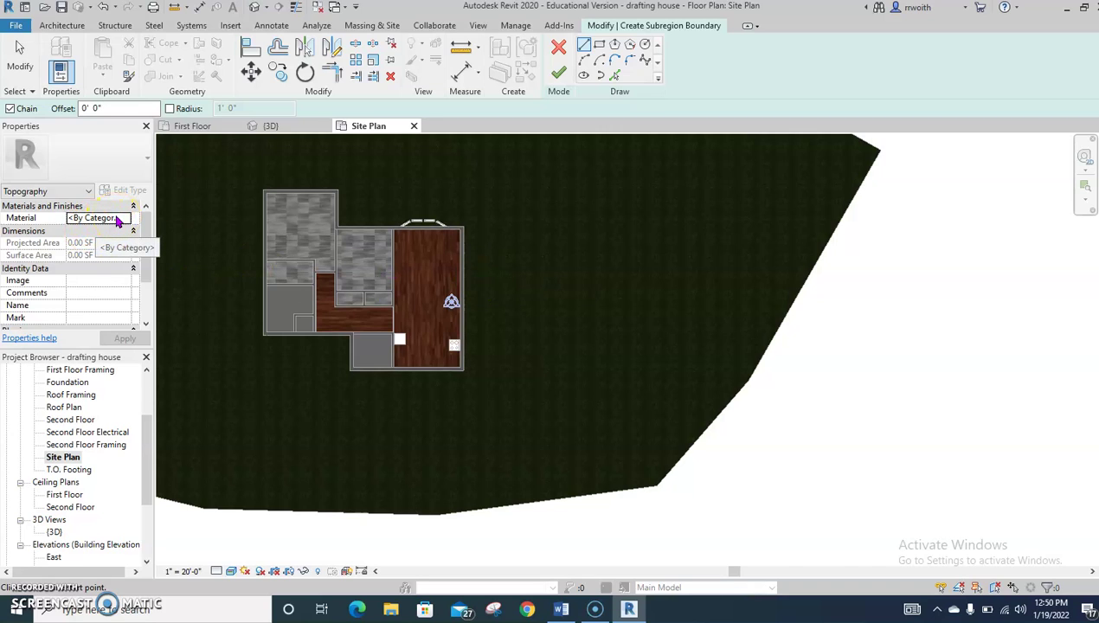
left_click(117, 217)
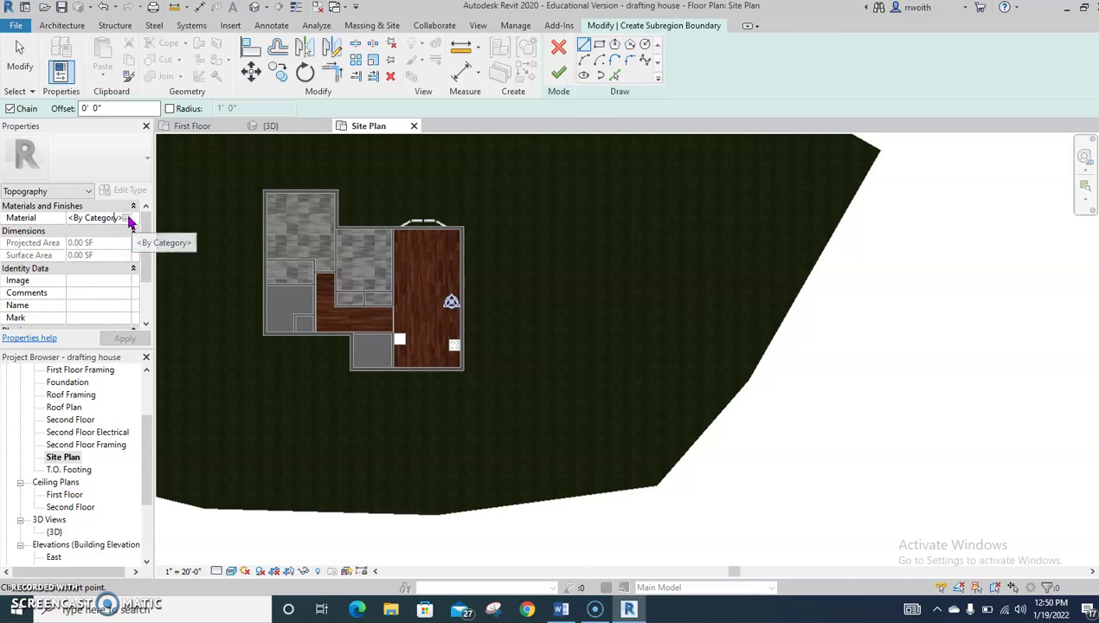
Step: Duplicate the Earth material as a new material named driveway
left_click(125, 219)
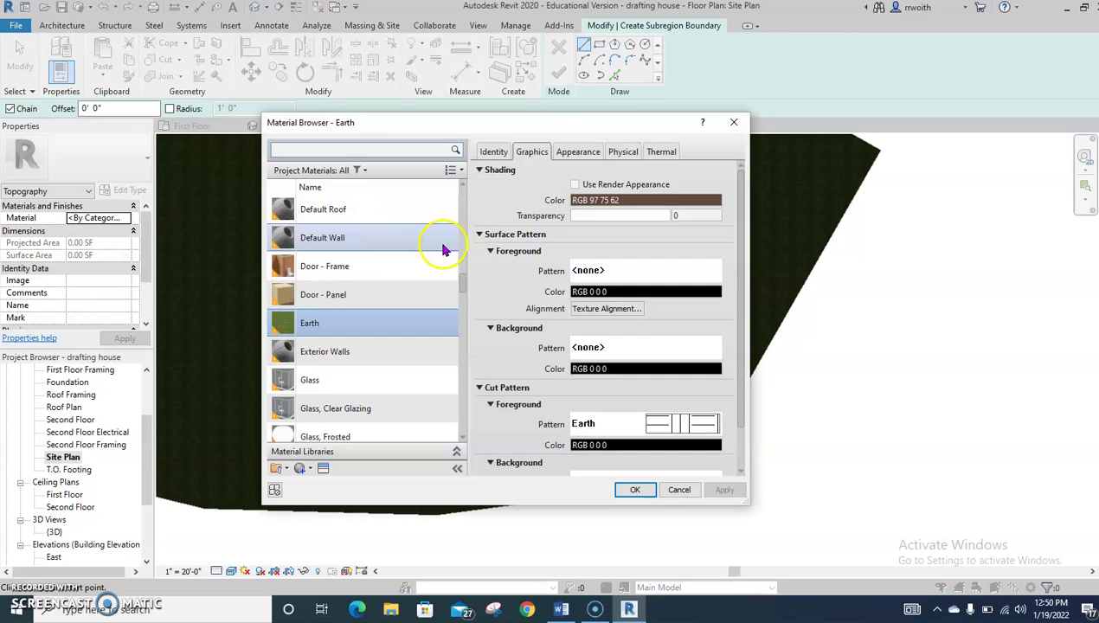
left_click(352, 332)
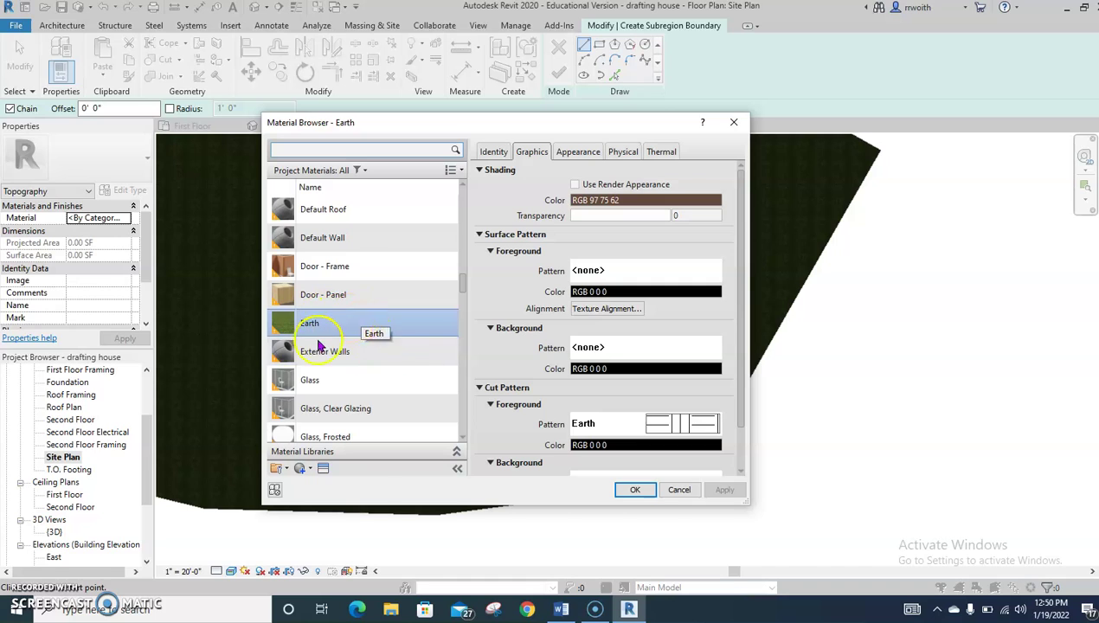
left_click(300, 469)
left_click(305, 499)
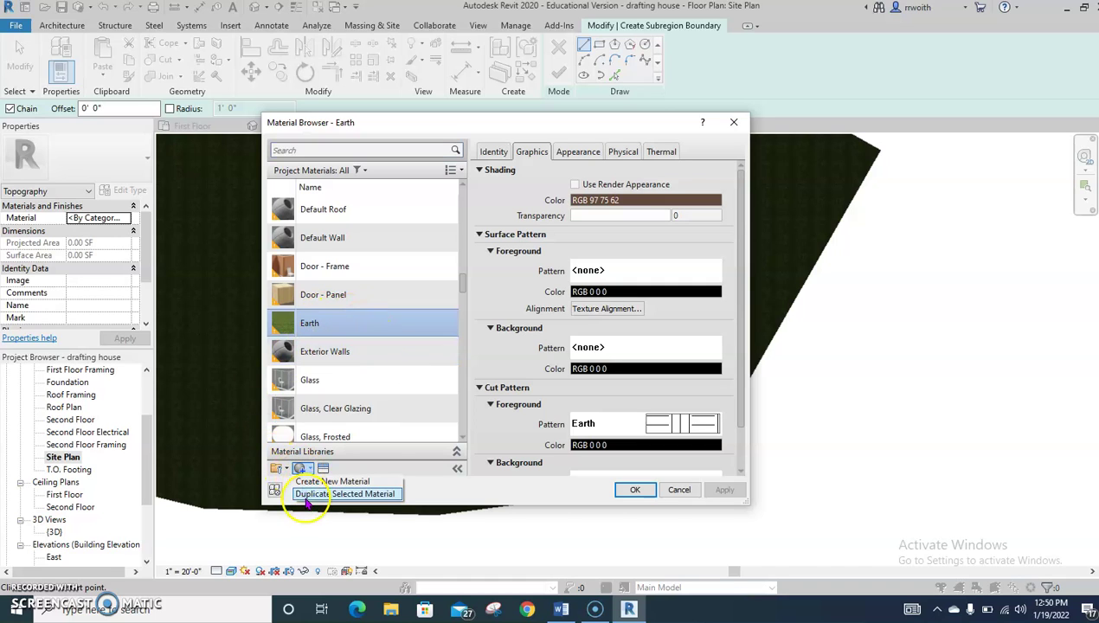
left_click(308, 495)
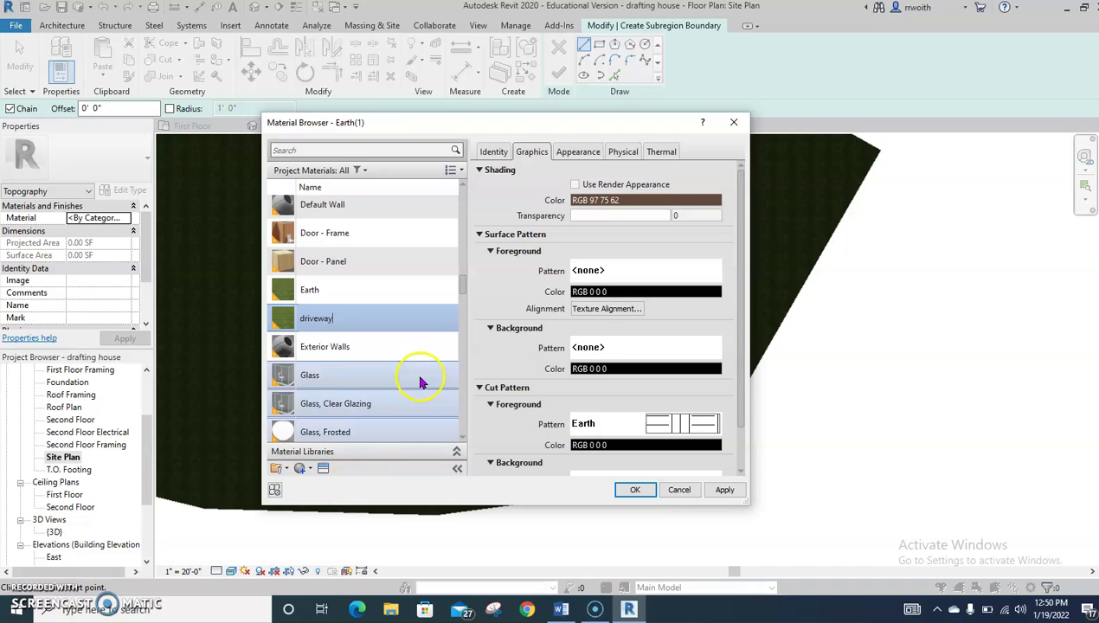
left_click(399, 309)
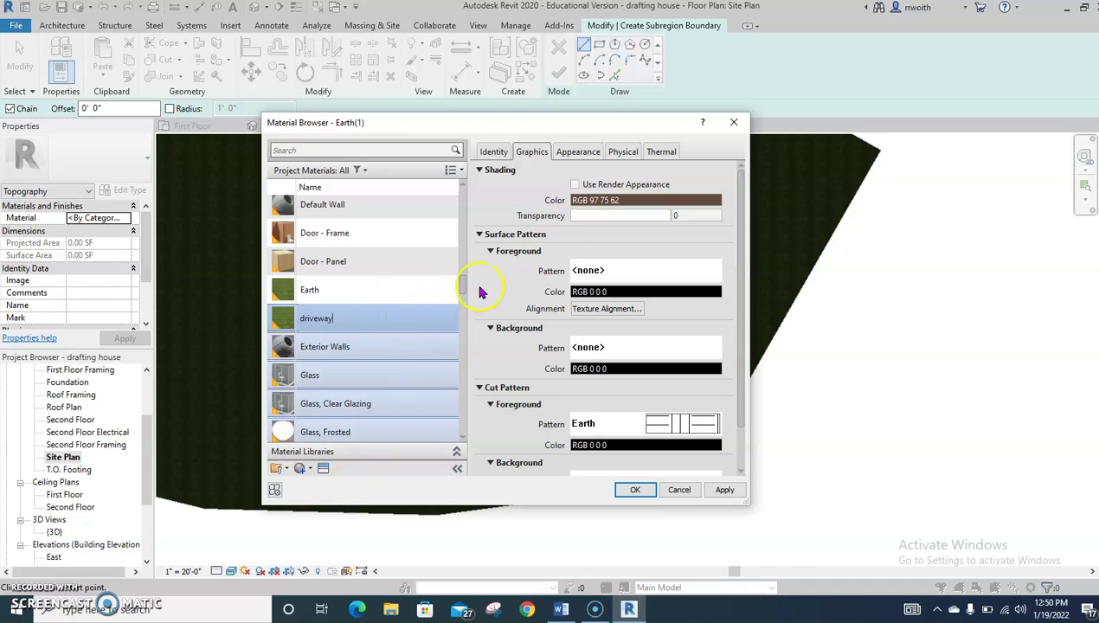
Step: Replace the driveway material's appearance asset with Aggregate - High
left_click(582, 152)
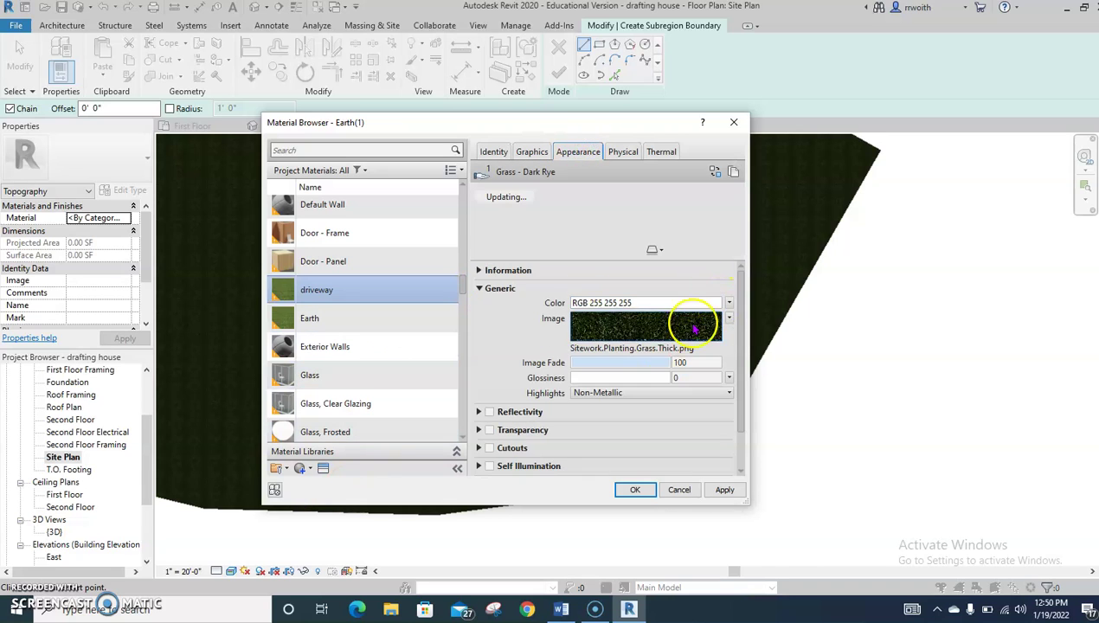
left_click(714, 171)
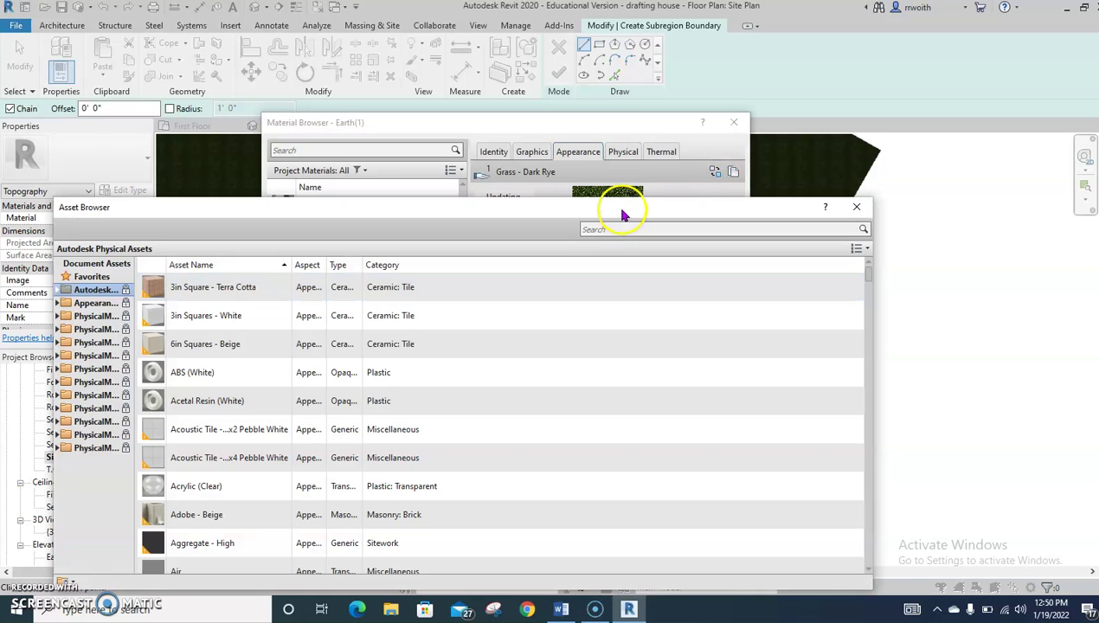
left_click_drag(622, 210, 599, 75)
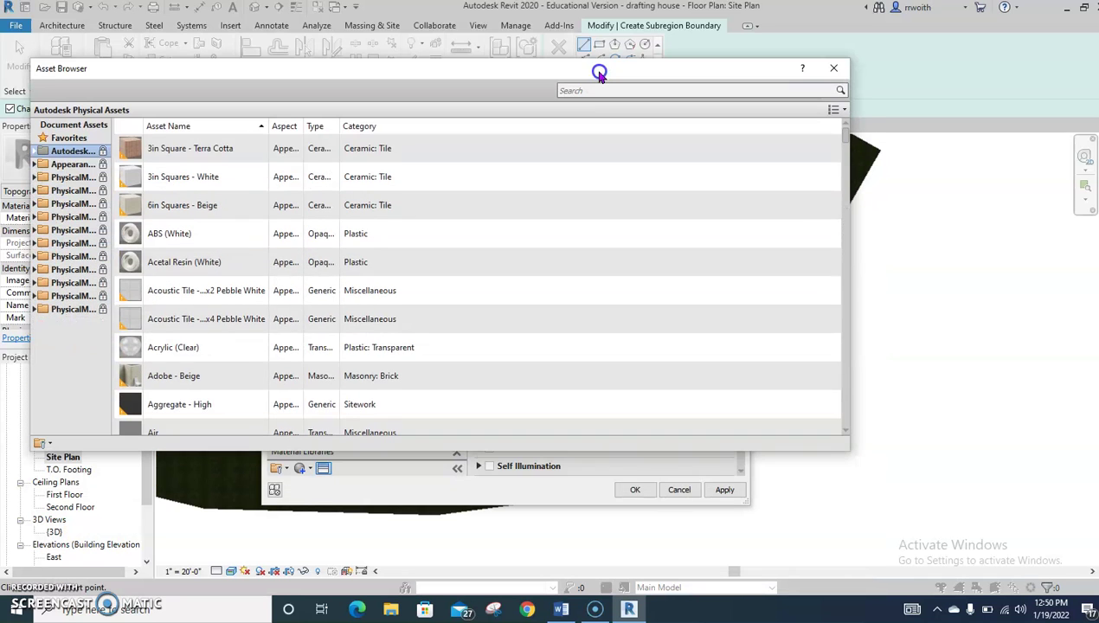
left_click(230, 395)
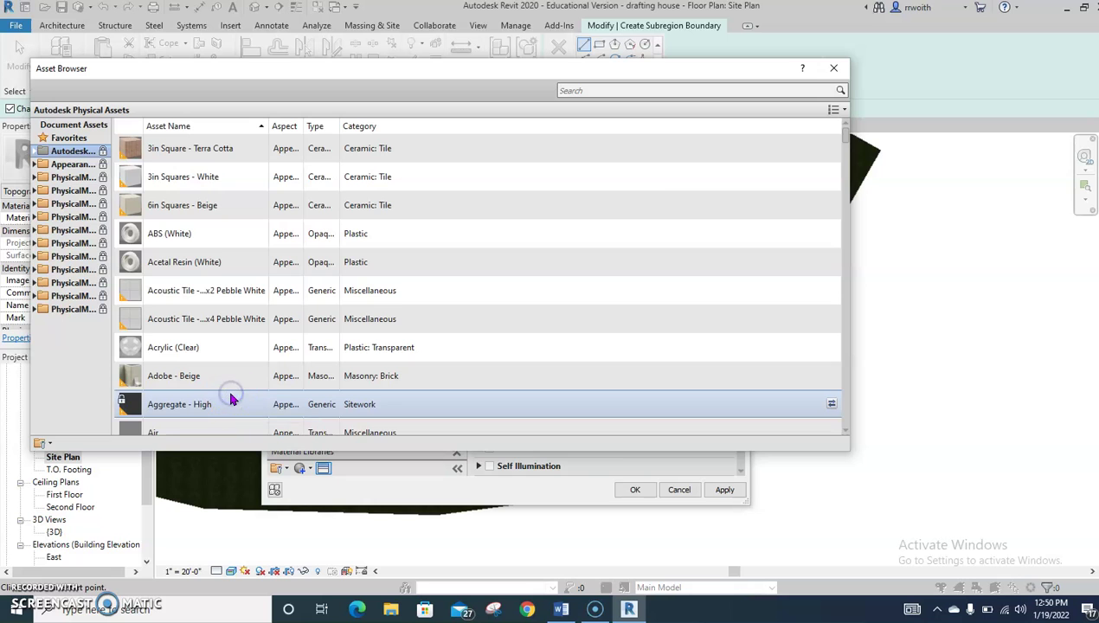
left_click(833, 67)
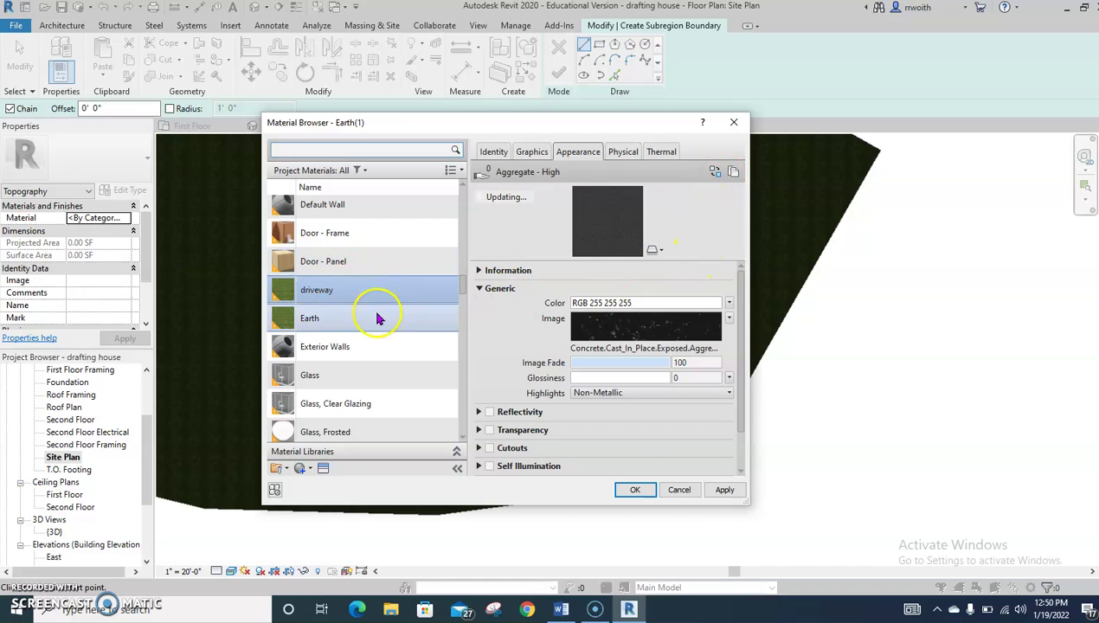
Step: Apply the driveway material and draw a rectangular 14'-0"-wide driveway from the house wall to the site's bottom edge
left_click(636, 491)
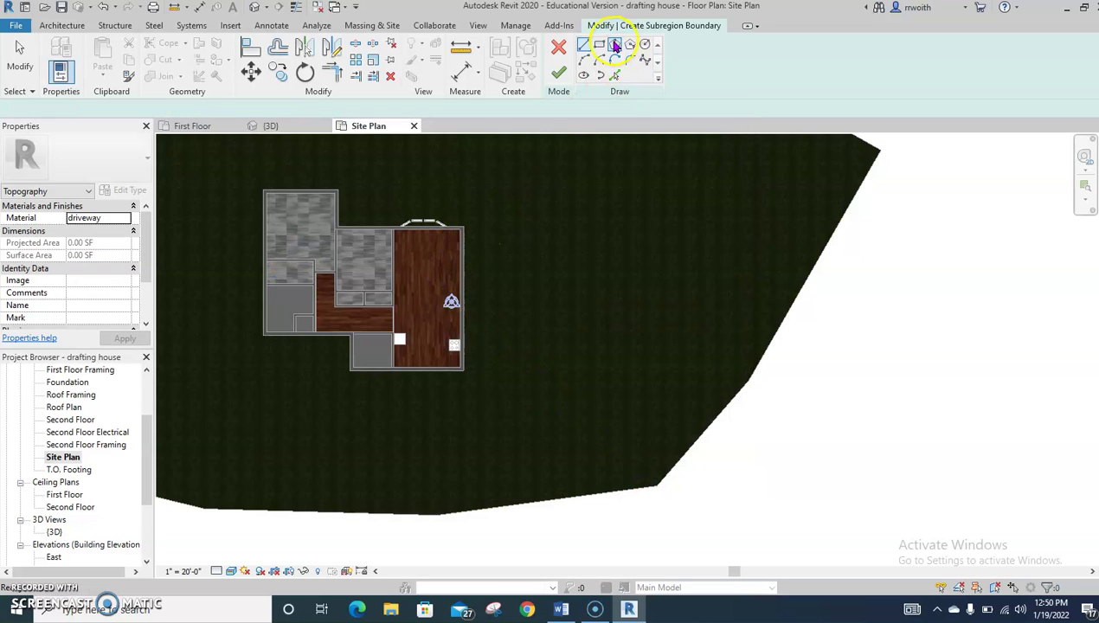
left_click(598, 45)
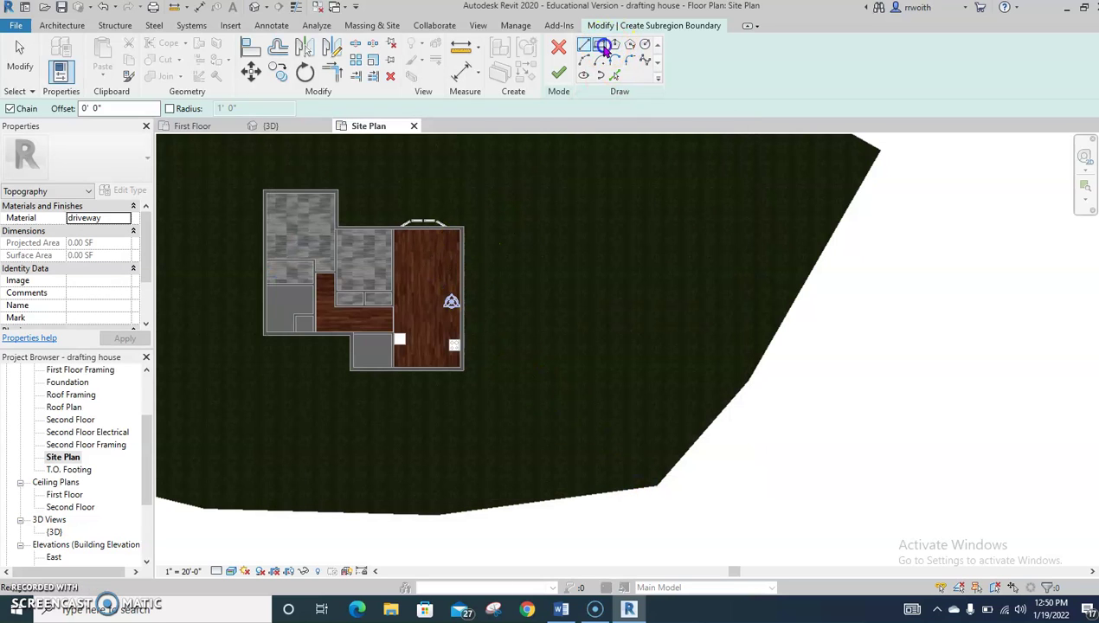
left_click(467, 280)
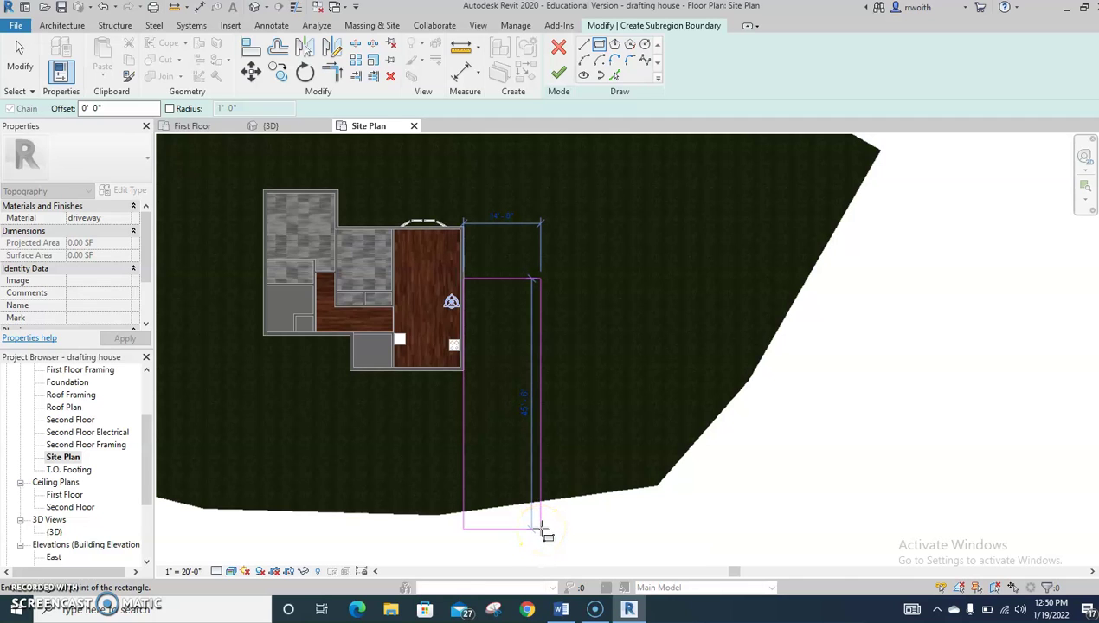
left_click(541, 528)
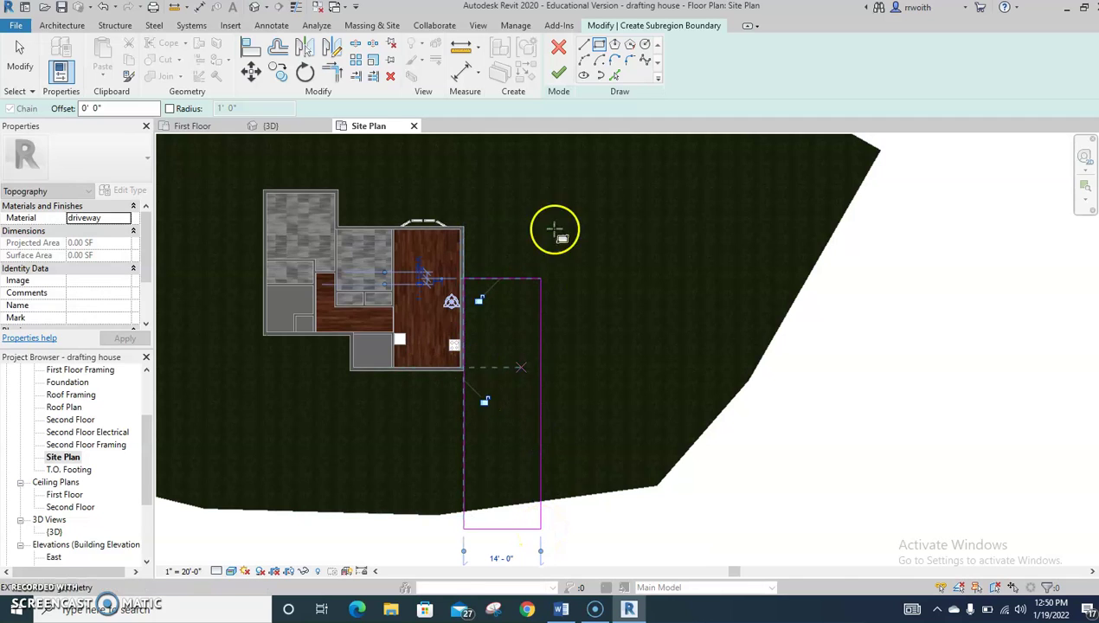
left_click(558, 78)
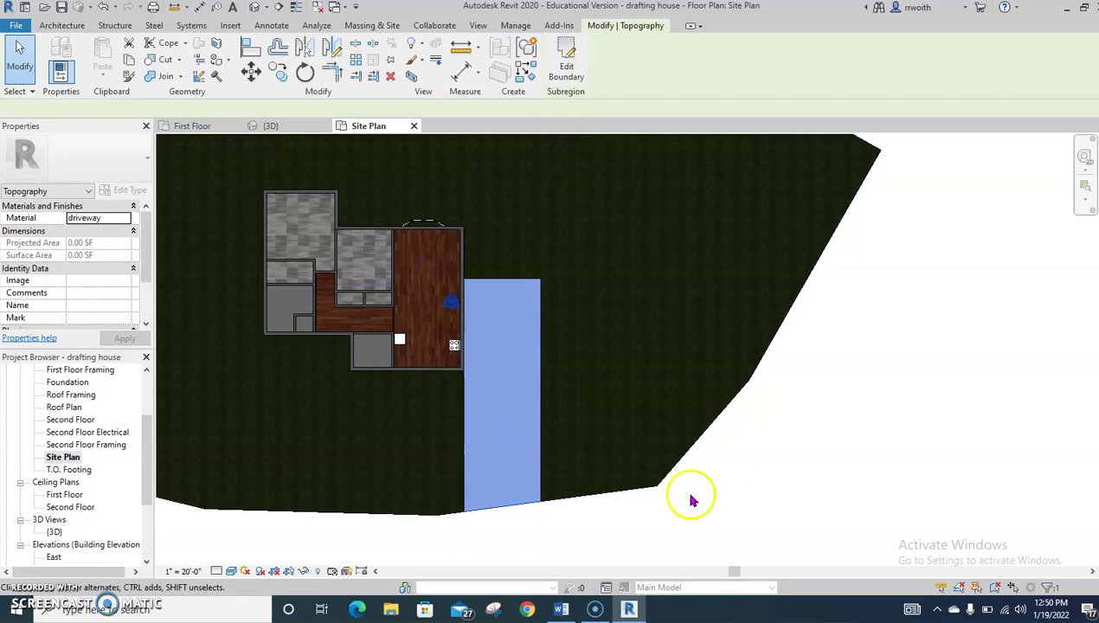
left_click(799, 483)
middle_click_drag(555, 393, 445, 313)
scroll(489, 275, "up", 2)
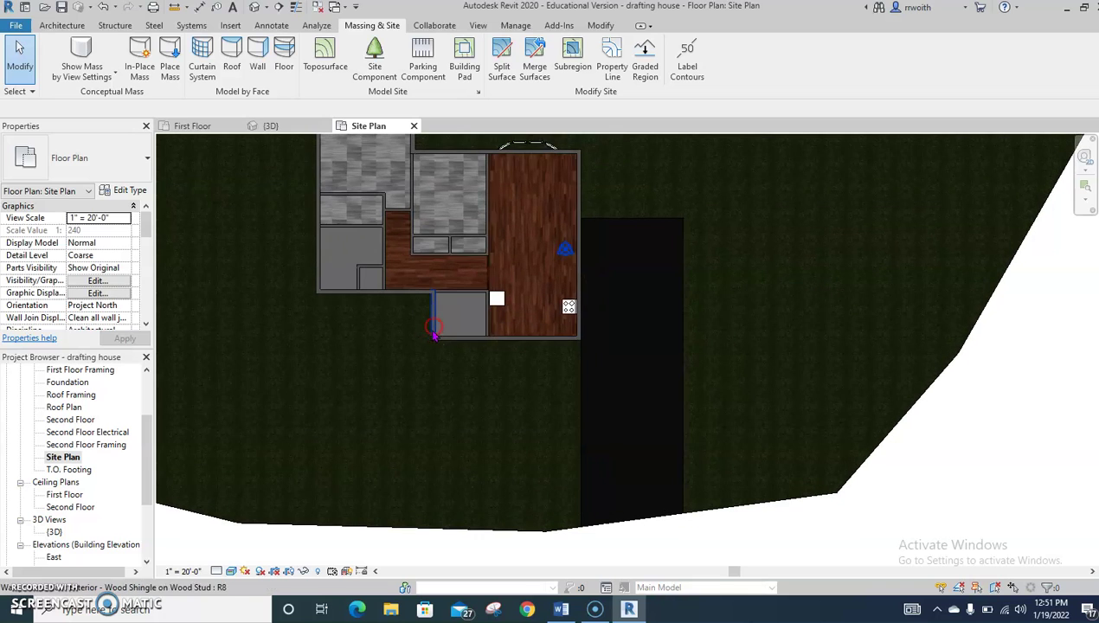
Step: Start a new toposurface subregion using straight-line sketching
left_click(568, 67)
left_click(580, 49)
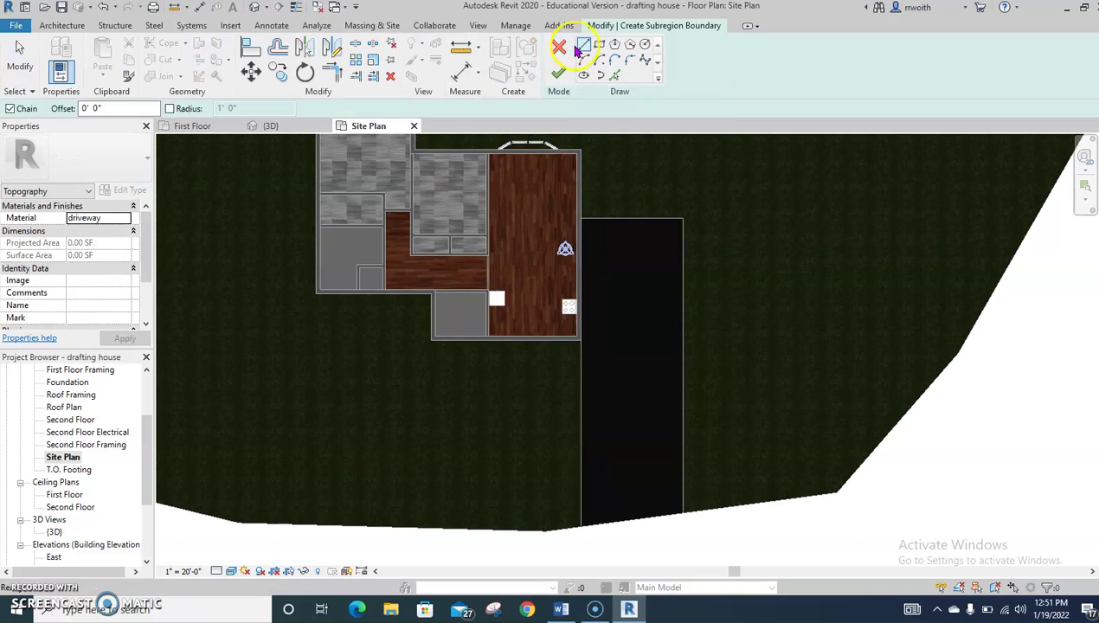
left_click(558, 47)
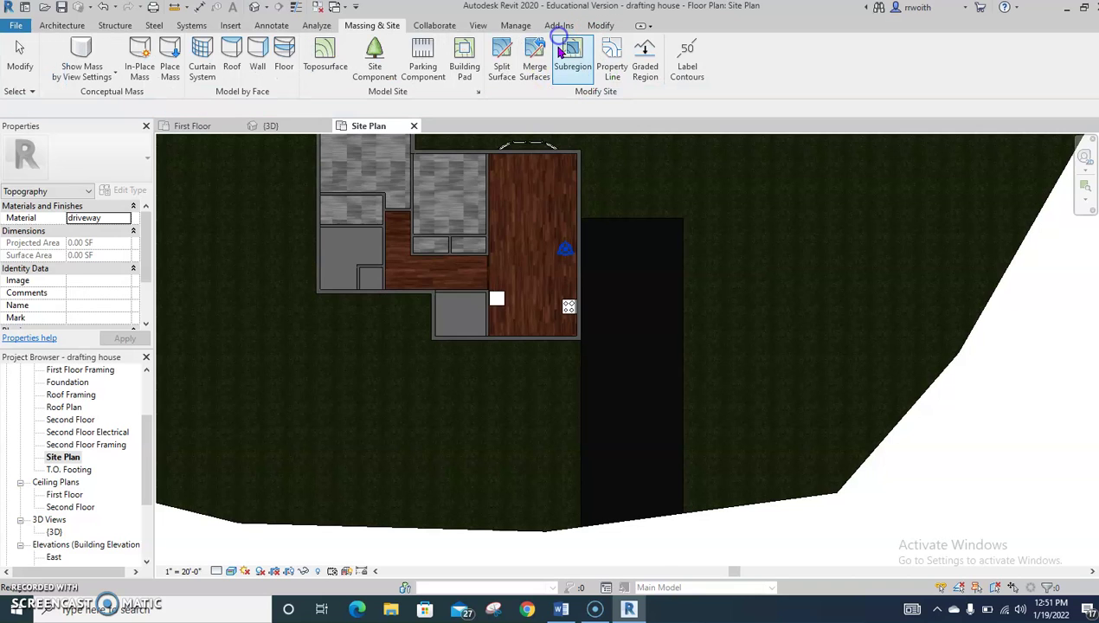
left_click(569, 63)
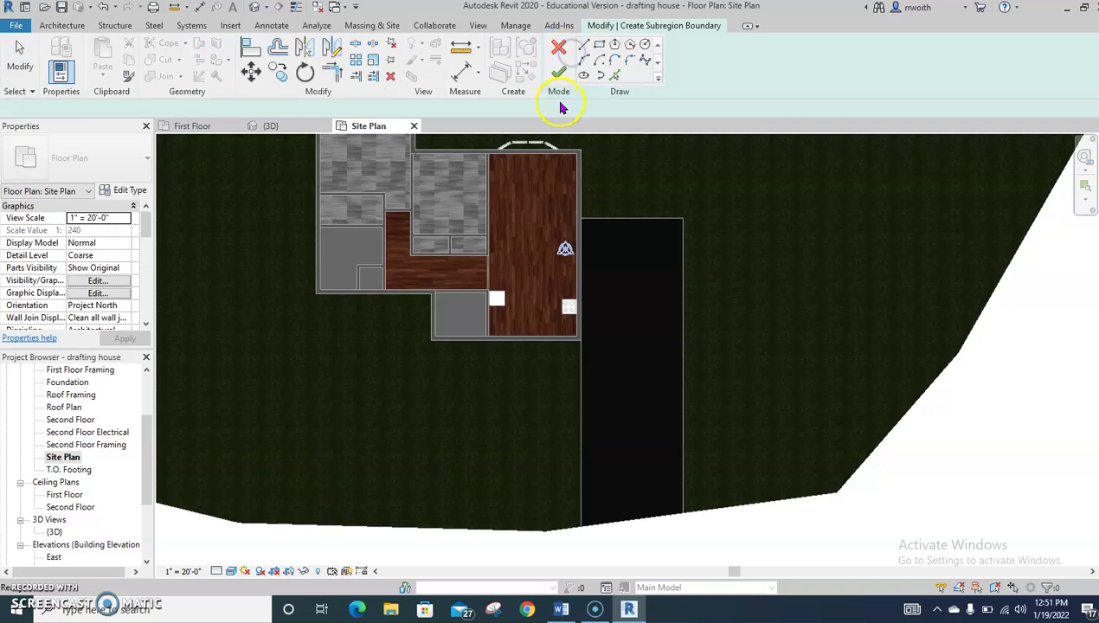
left_click(583, 50)
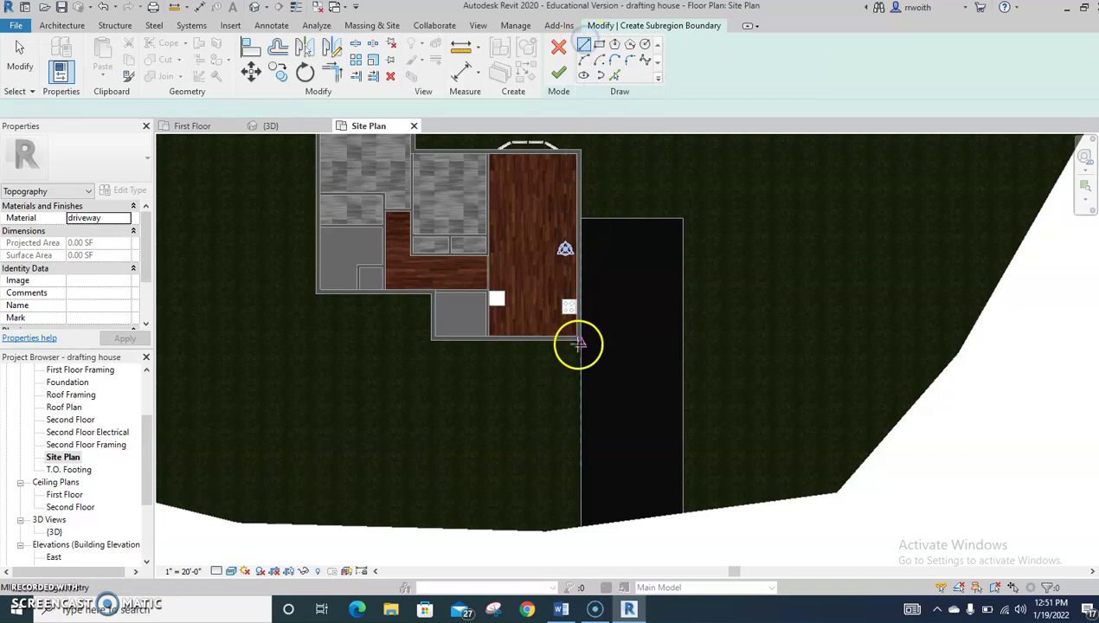
scroll(577, 337, "up", 2)
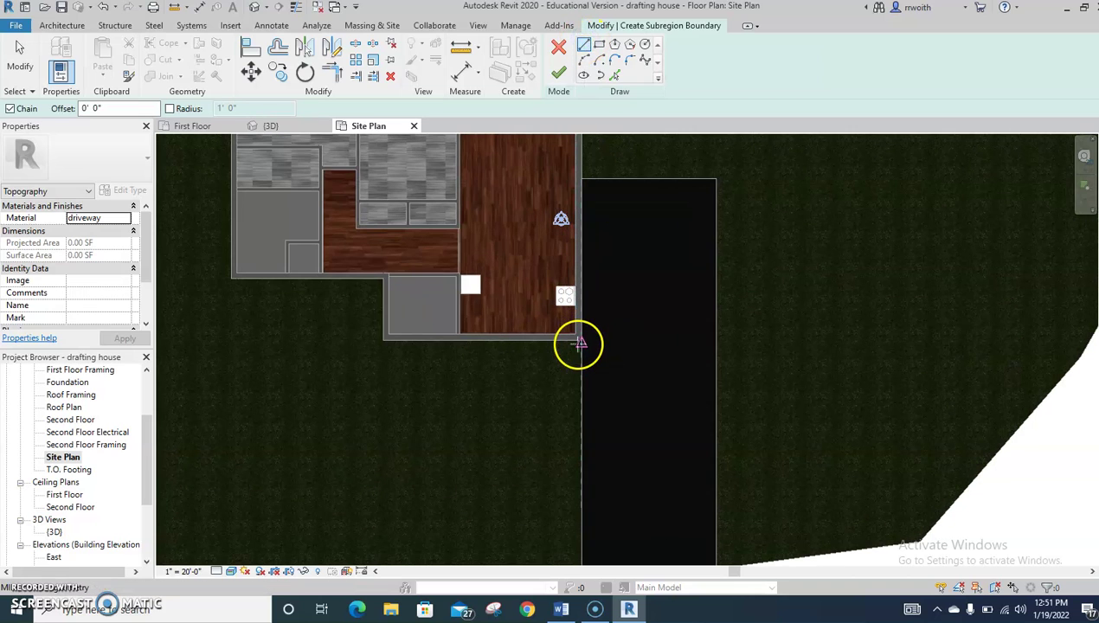
Step: Draw the L-shaped walkway outline as a closed loop meeting the driveway
mouse_move(579, 355)
left_mouse_down()
mouse_move(361, 349)
mouse_move(373, 354)
left_mouse_up()
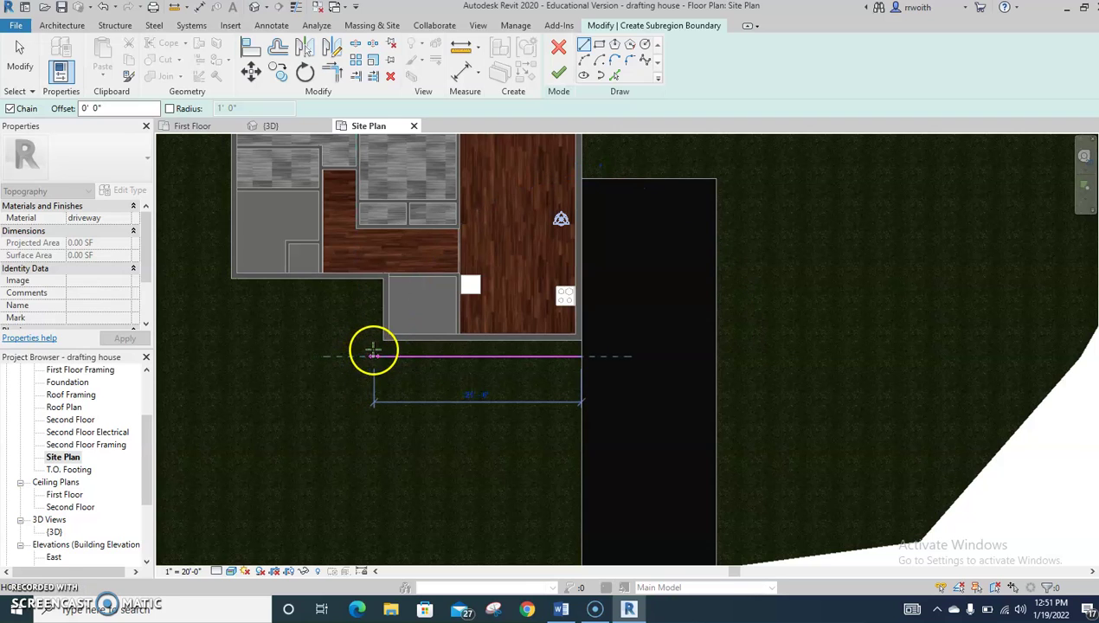
left_click(373, 278)
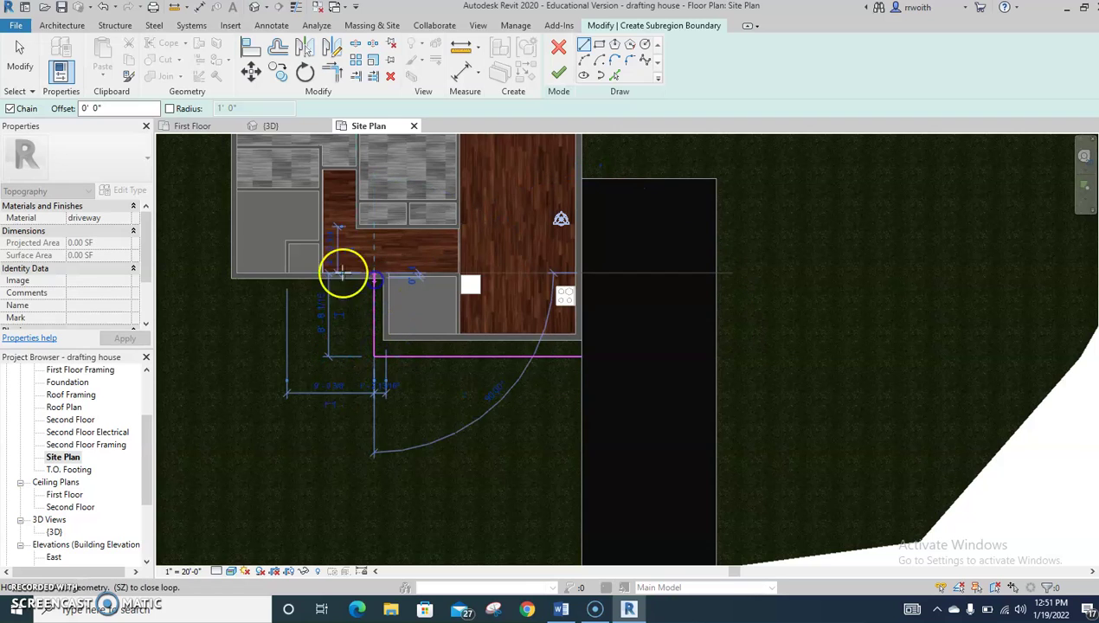
left_click_drag(320, 275, 322, 351)
mouse_move(318, 389)
left_mouse_down()
mouse_move(608, 411)
mouse_move(582, 391)
left_mouse_up()
left_click(581, 390)
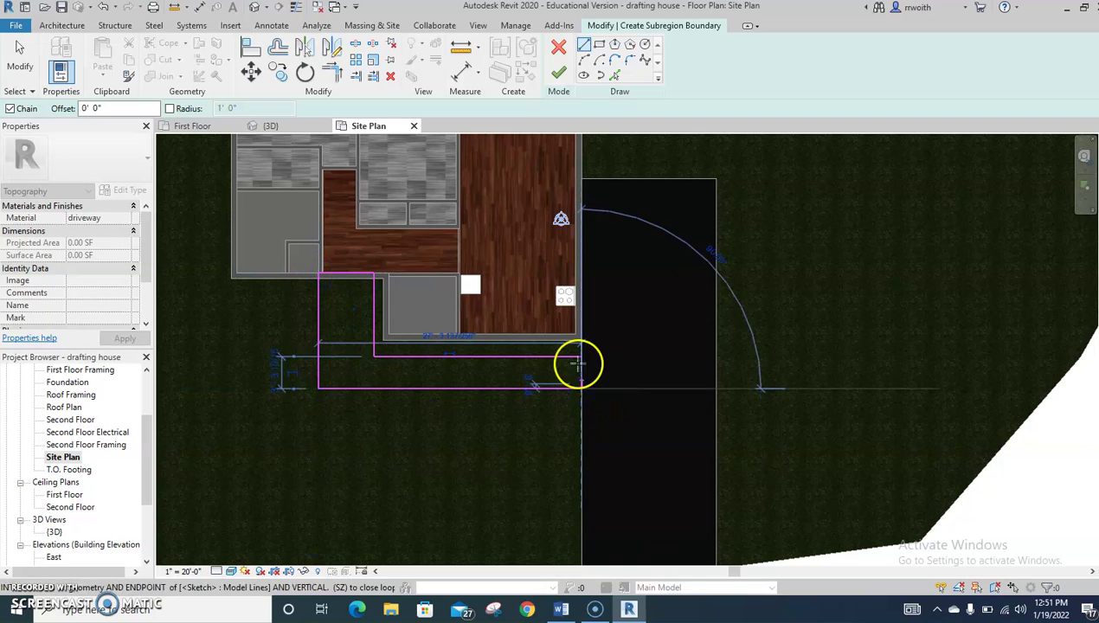
left_click(579, 355)
scroll(582, 383, "up", 1)
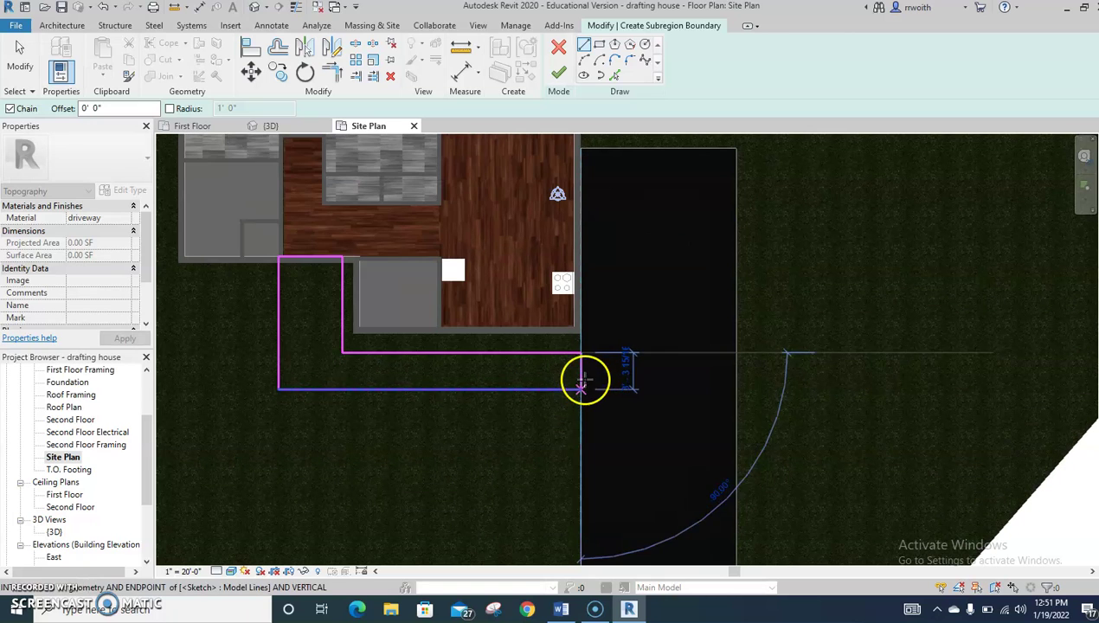
key("Escape")
key("Escape")
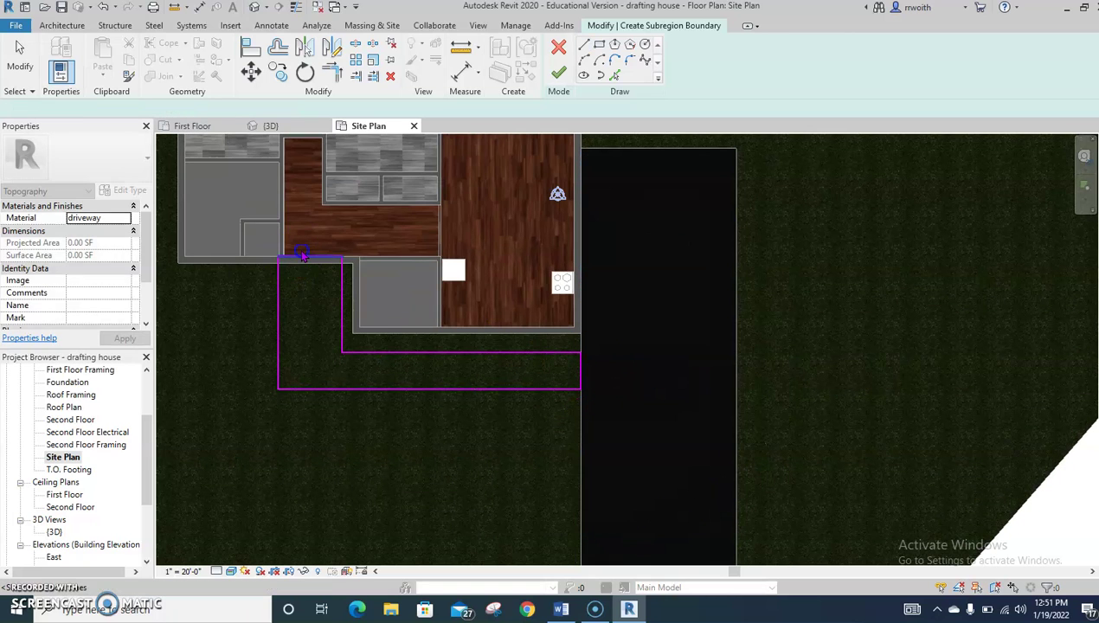
Step: Nudge the walkway's bottom edge down to widen it, then finish the subregion
left_click(298, 257)
left_click(343, 312)
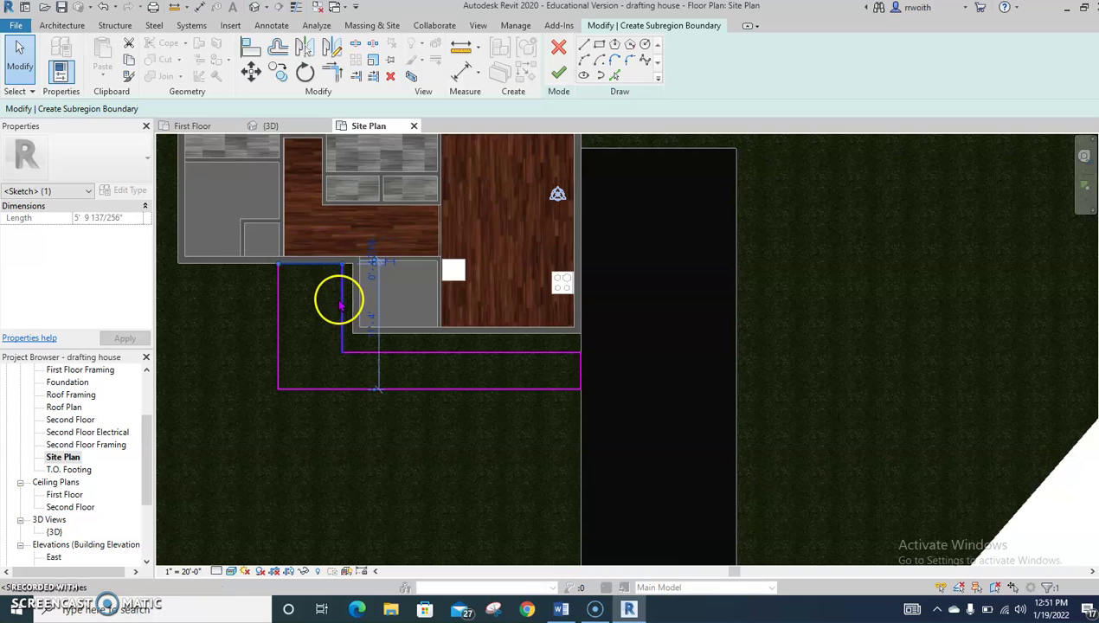
left_click(523, 389)
key("Down")
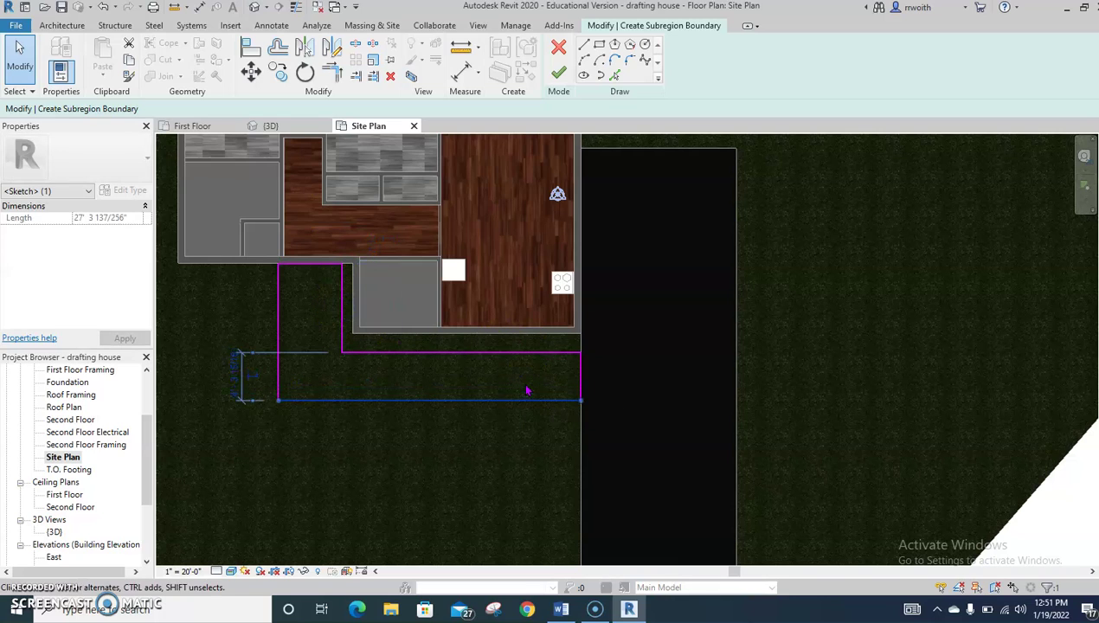
left_click(634, 275)
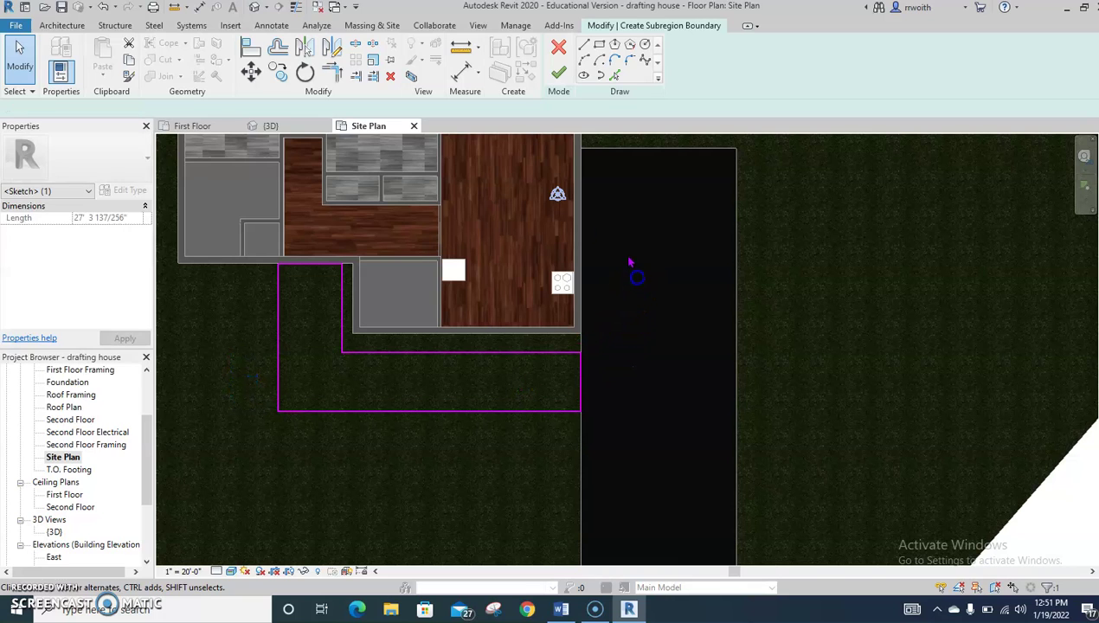
left_click(564, 75)
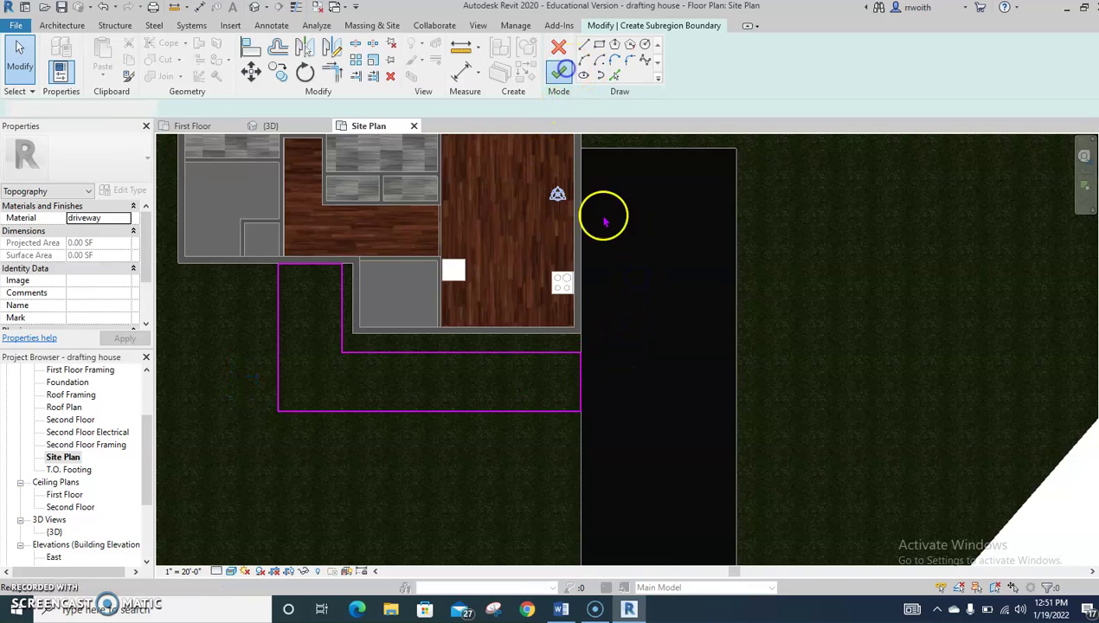
Step: Orbit the 3D view to the walkway, inspect its boundary in edit mode, and finish
left_click(255, 7)
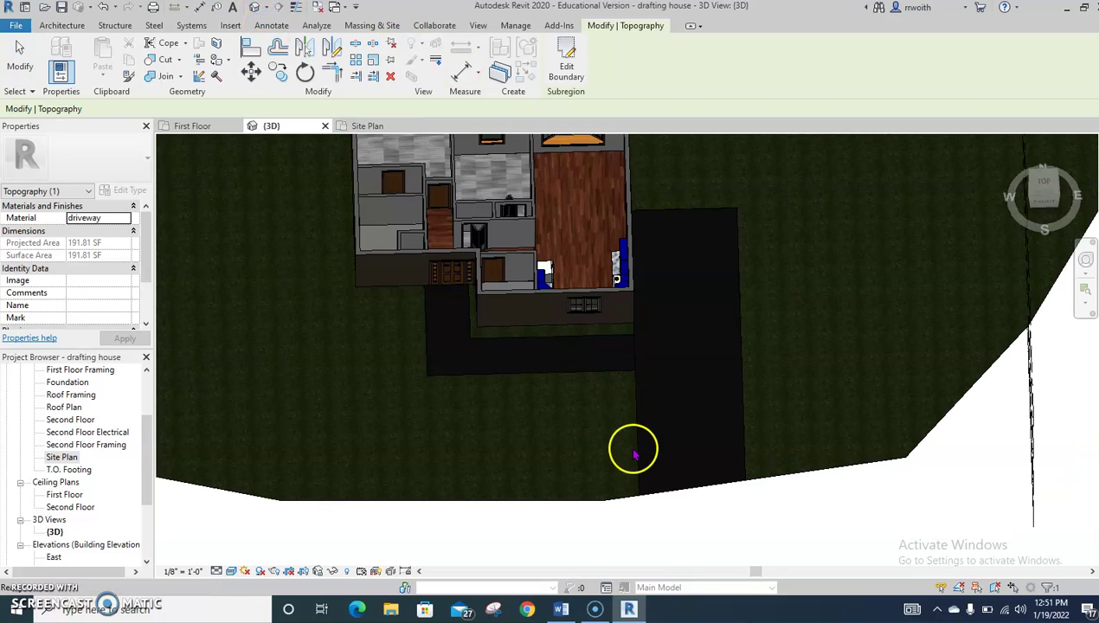
key("Escape")
middle_click_drag(611, 417, 503, 422, "shift")
left_click(463, 372)
left_click(567, 59)
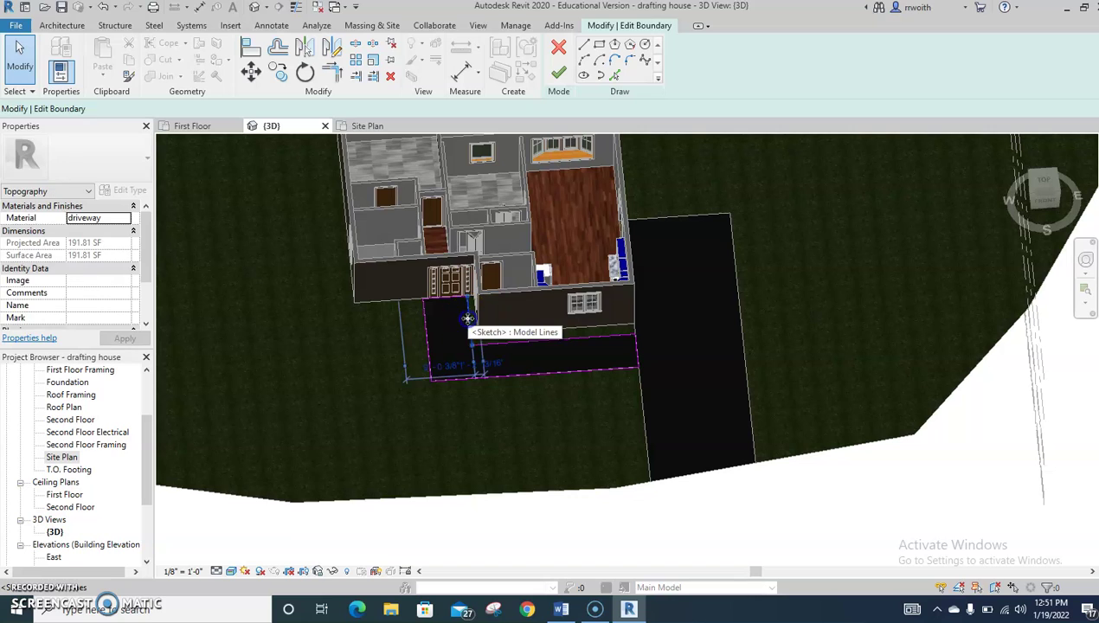
left_click(469, 322)
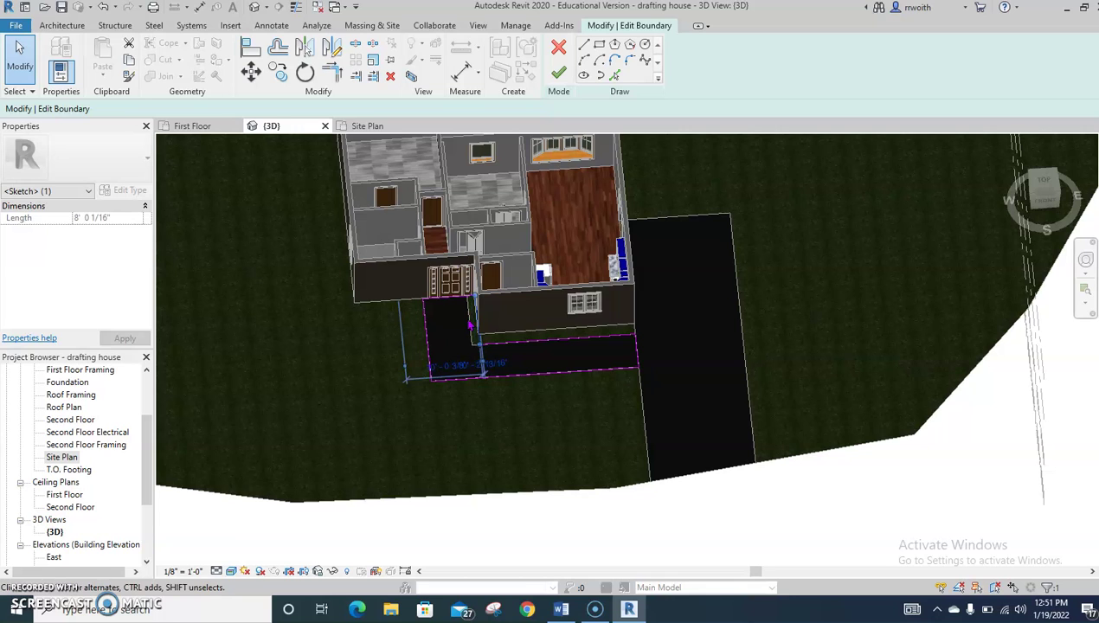
left_click(556, 76)
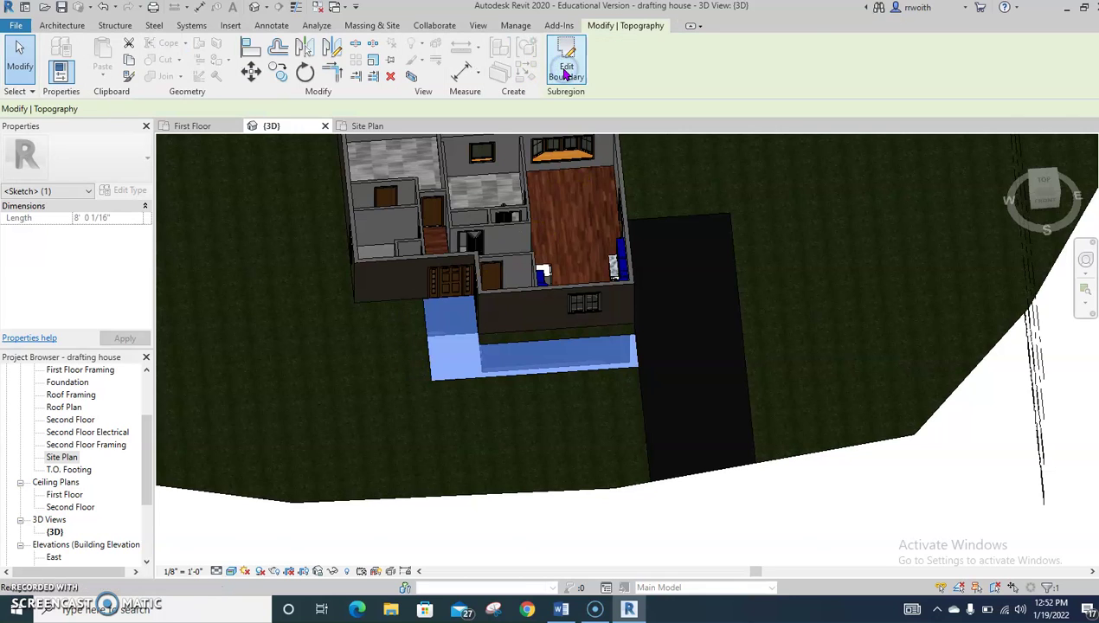
left_click(915, 516)
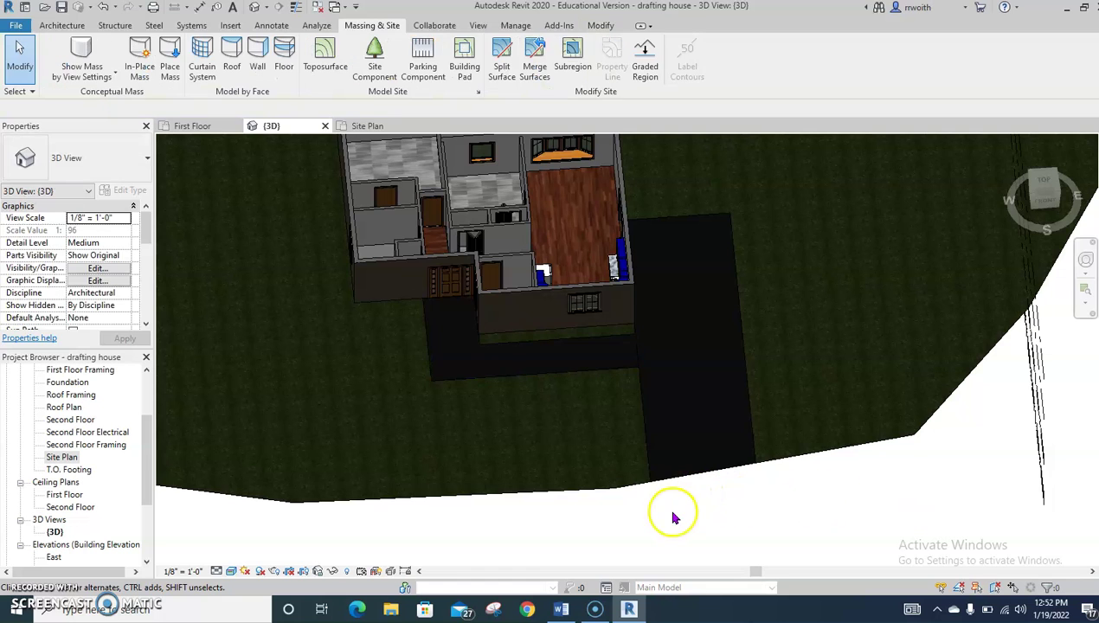
Step: Place four RPC Red Ash trees west, lower left, east and northeast of the house
double_click(60, 459)
scroll(302, 373, "down", 4)
middle_click_drag(342, 406, 613, 486)
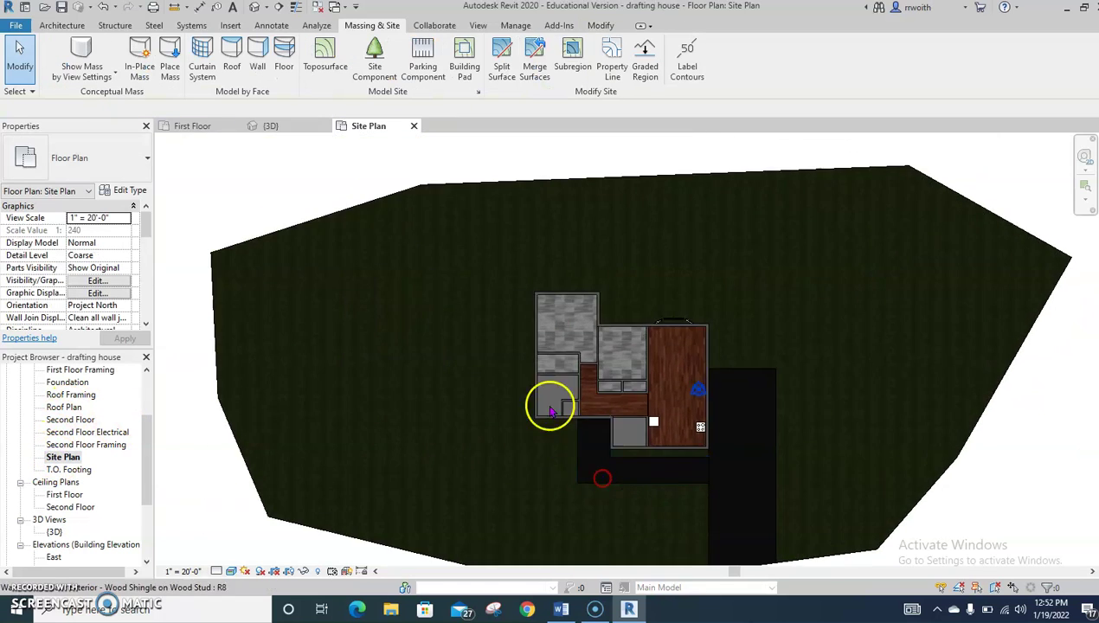
left_click(374, 53)
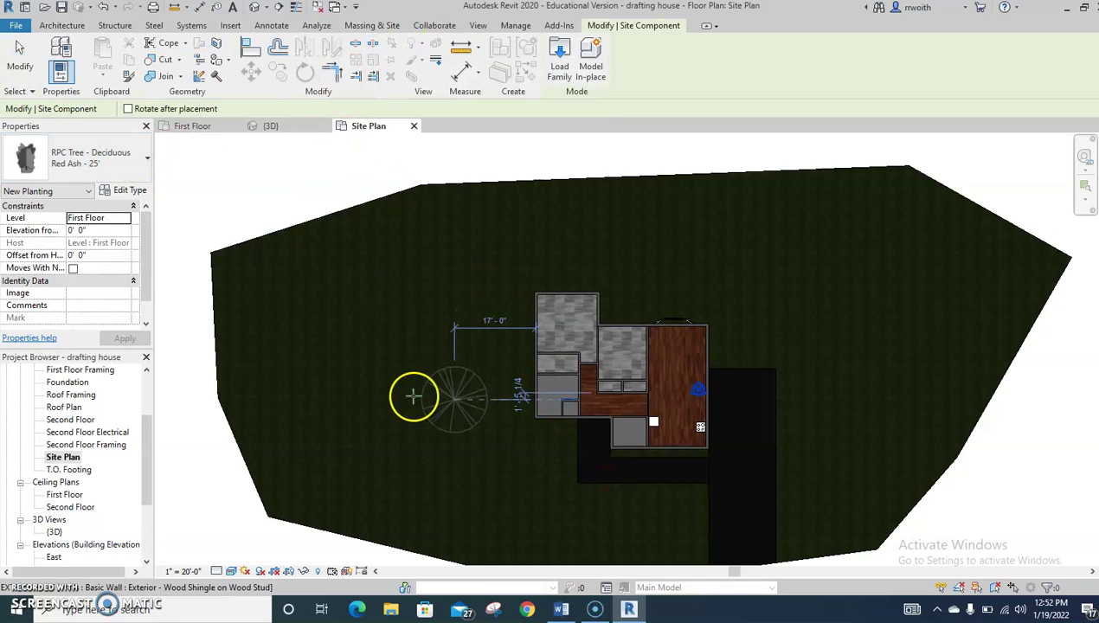
left_click(344, 288)
left_click(402, 499)
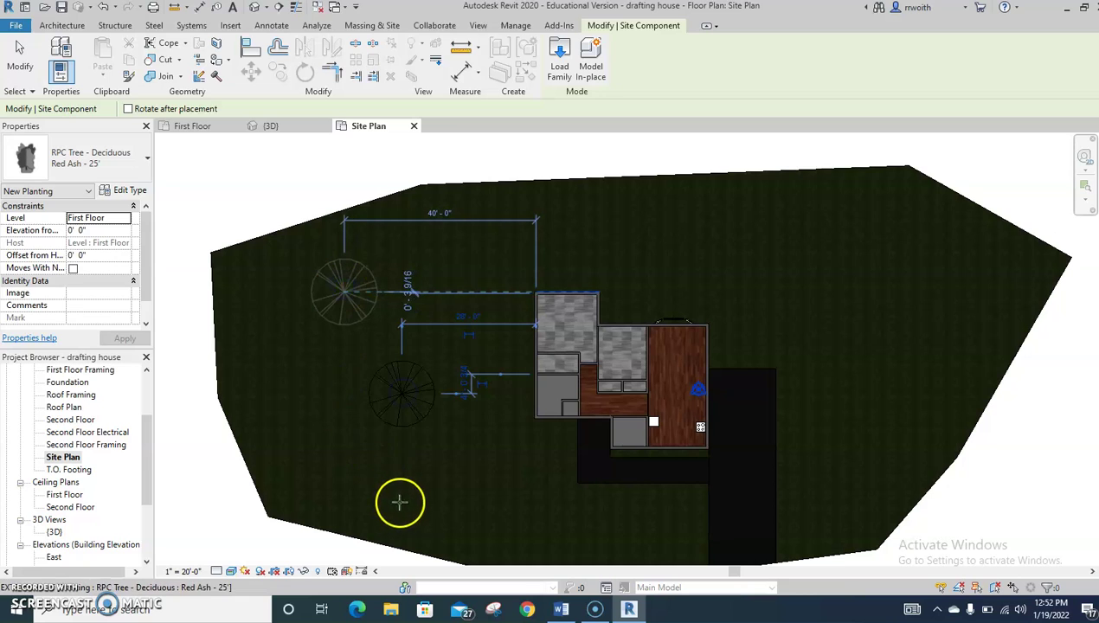
left_click(871, 414)
left_click(846, 290)
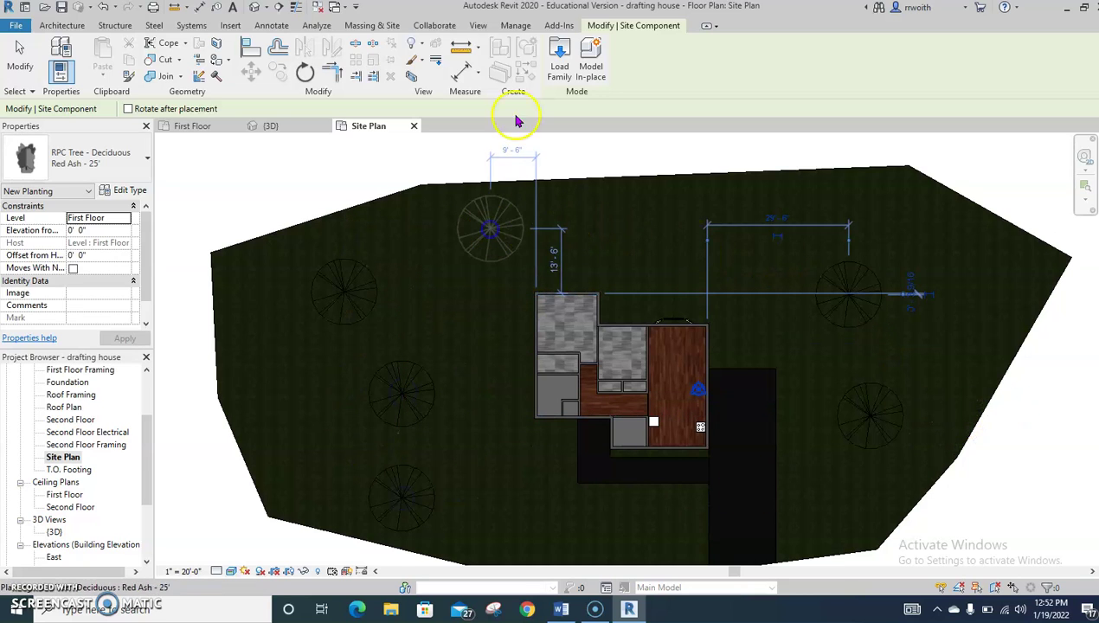
Step: Stop placing trees and orbit the 3D view to look over the planted site
left_click(559, 56)
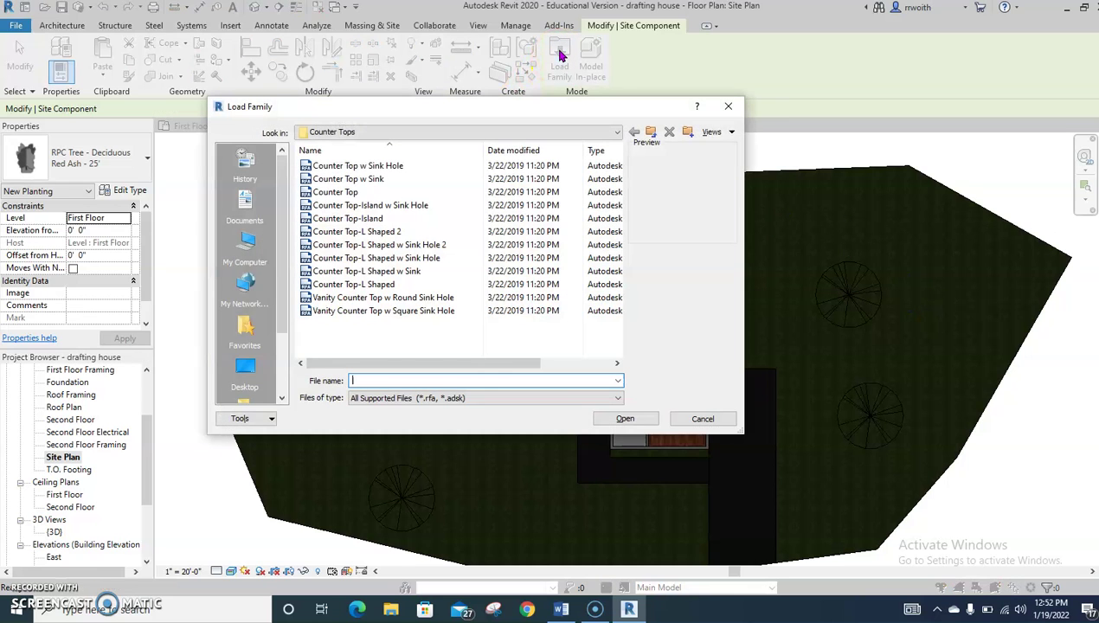
left_click(733, 106)
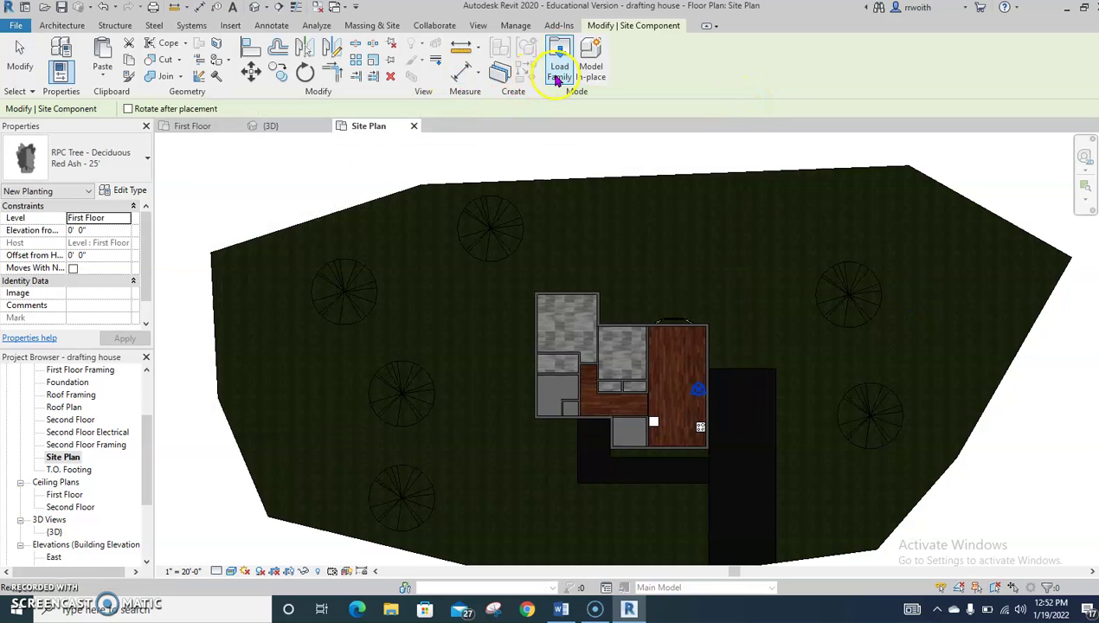
key("Escape")
key("Escape")
scroll(407, 251, "up", 1)
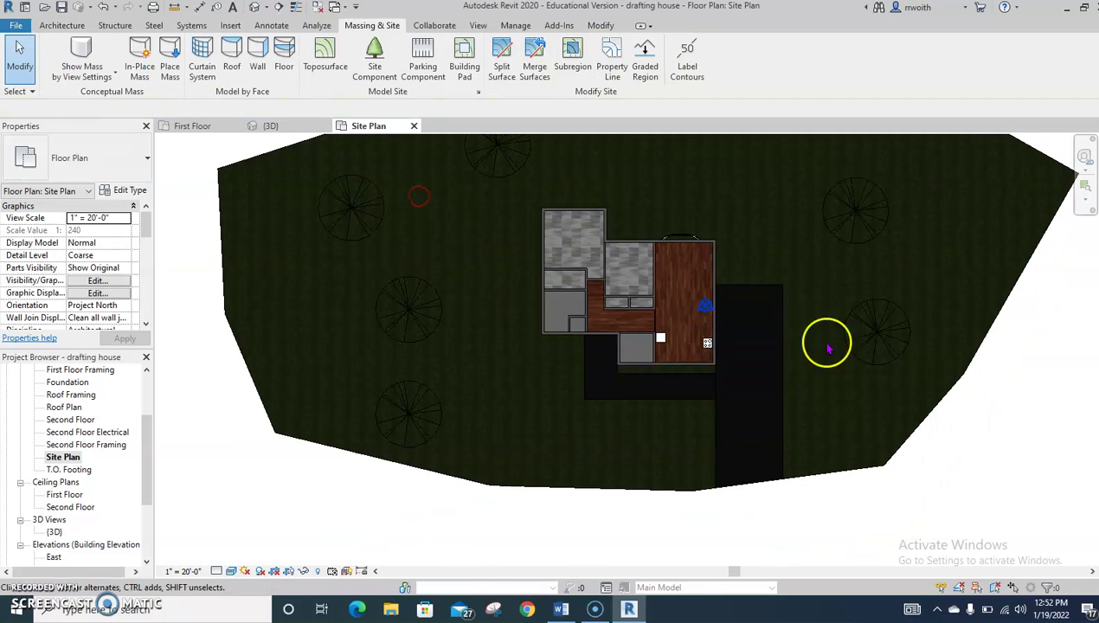
scroll(779, 381, "down", 1)
left_click(254, 7)
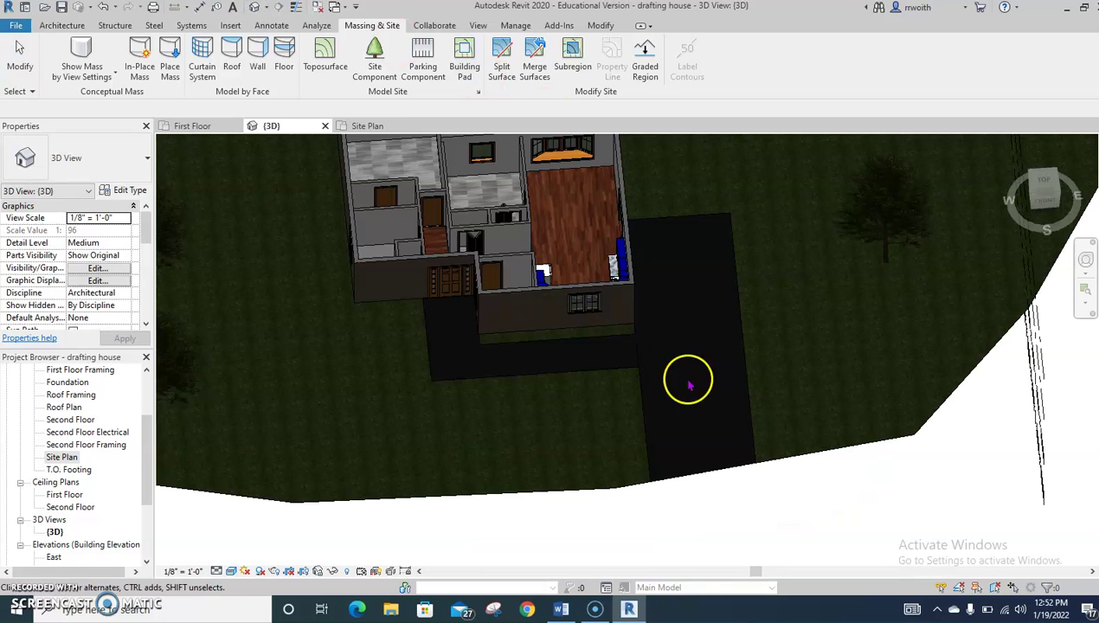
mouse_move(640, 422)
middle_mouse_down("shift")
mouse_move(649, 429)
mouse_move(583, 422)
middle_mouse_up("shift")
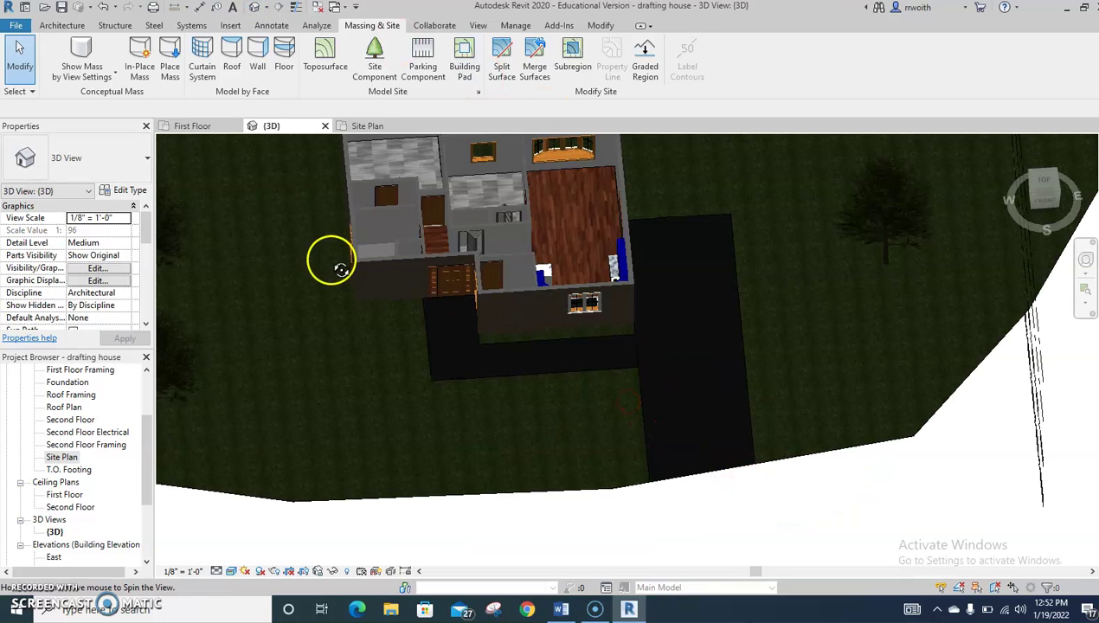